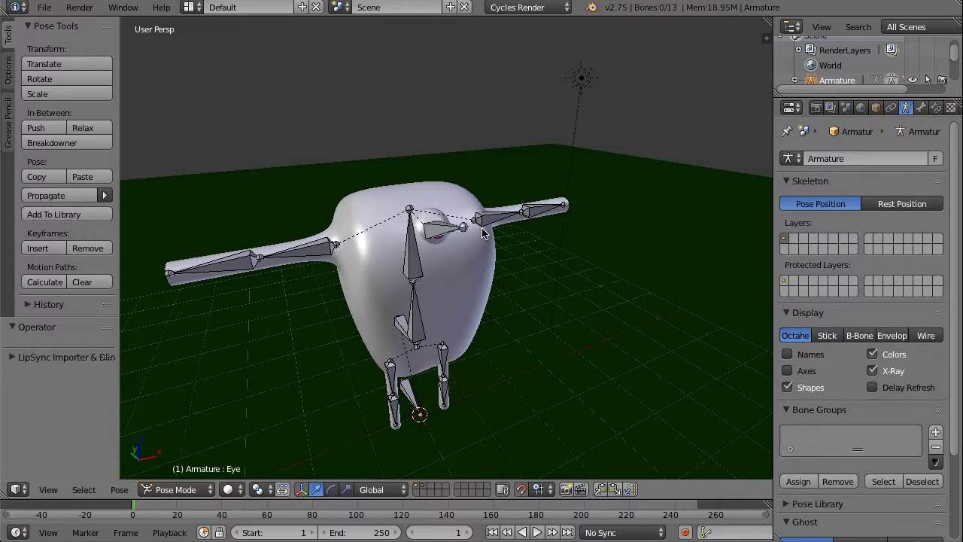
Switch the armature from Pose Mode to Edit Mode and deselect all of its bones
middle_drag(483, 234, 423, 244)
right_click(424, 246)
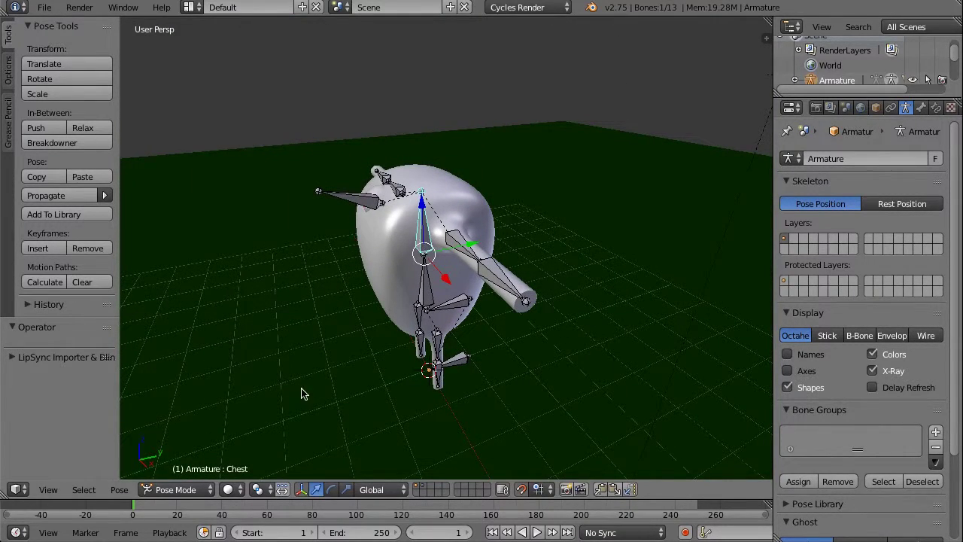
click(188, 490)
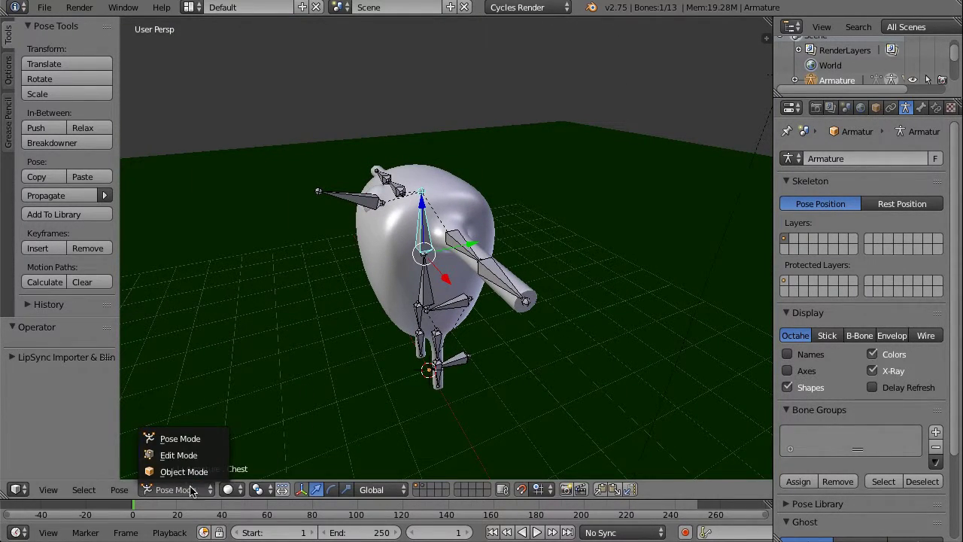
click(192, 454)
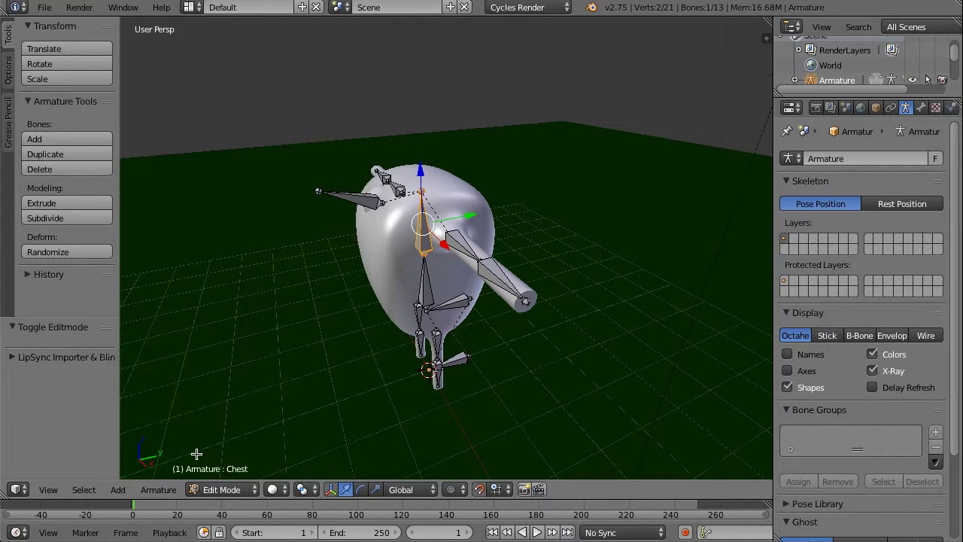
key(a)
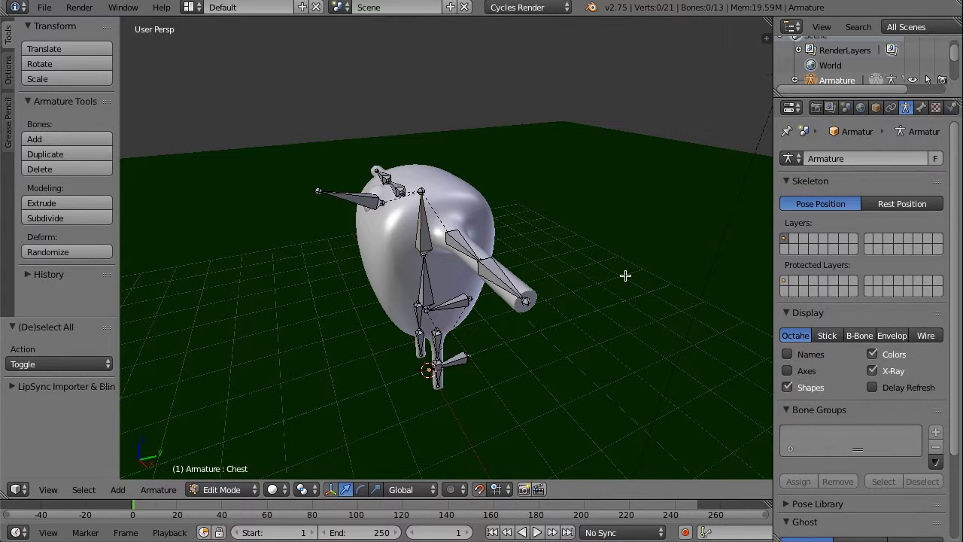
Add a new bone in front view and move it 3 units along X and 3.8 units along Z to the left arm's end
key(KP_1)
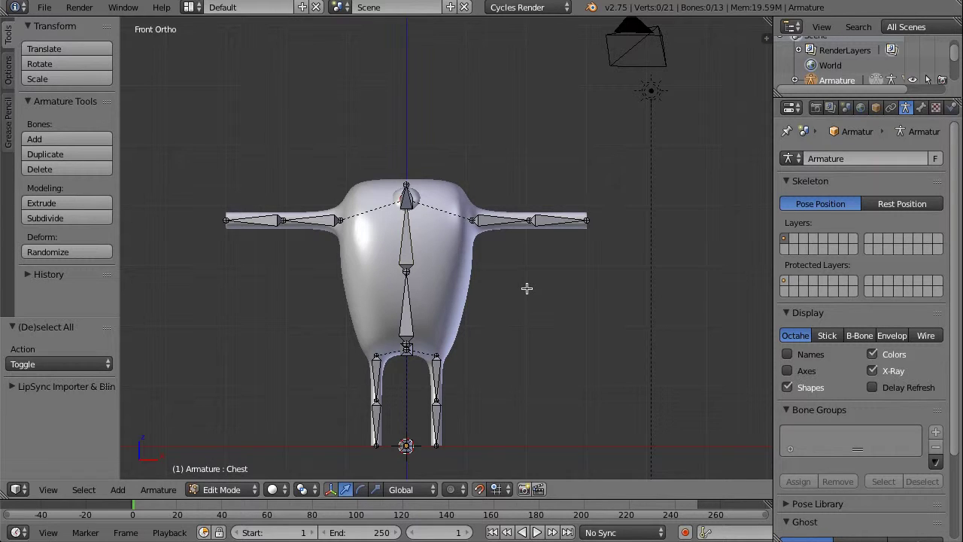
key(shift+a)
right_click(406, 421)
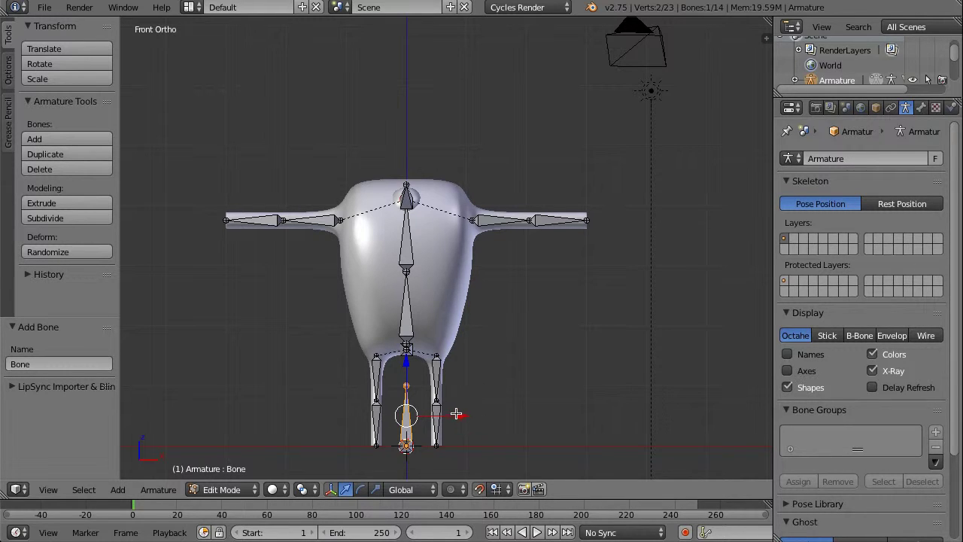
key(g)
key(x)
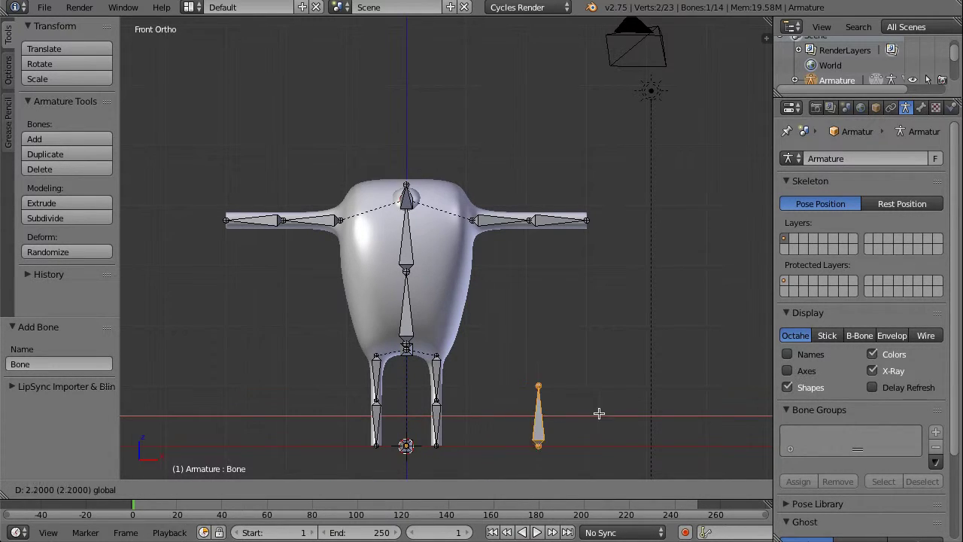
click(643, 412)
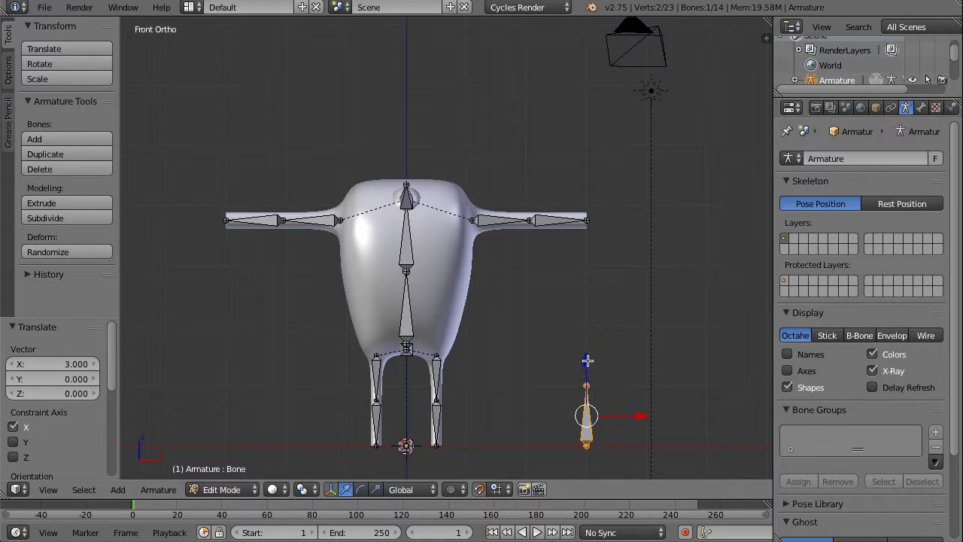
key(g)
key(z)
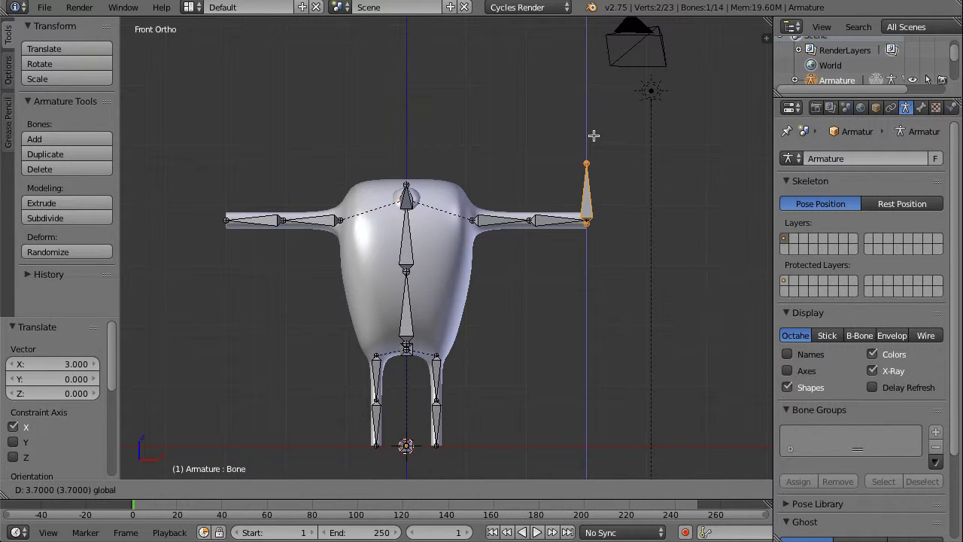
click(593, 133)
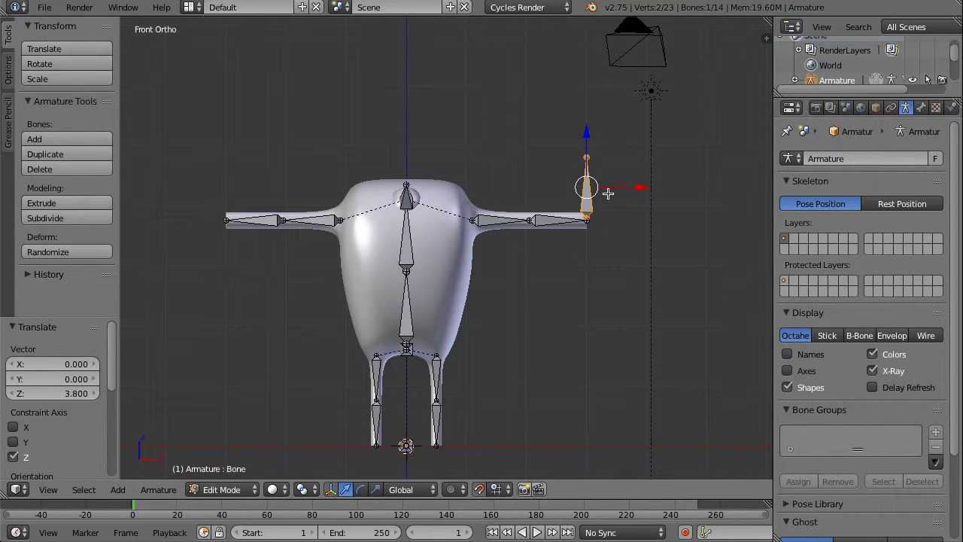
Examine from several angles how the new bone's base lines up with the tip of the ForeArm.L bone
scroll(607, 198, up, 7)
shift+middle_drag(541, 110, 524, 181)
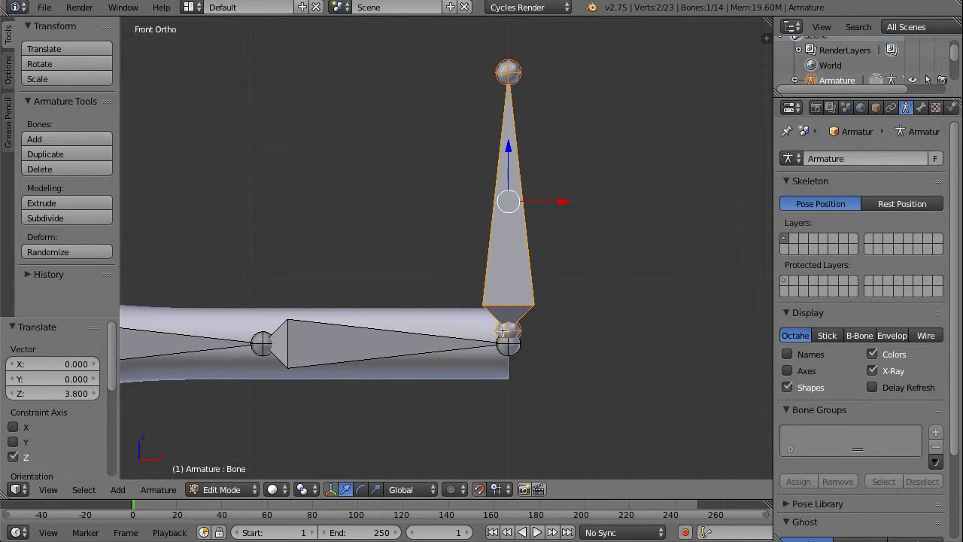
middle_drag(658, 279, 411, 224)
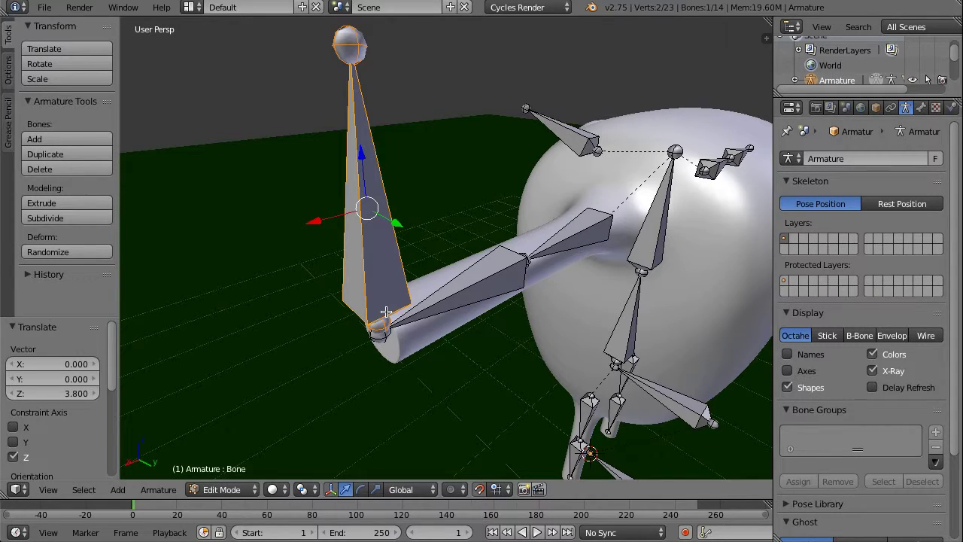
middle_drag(491, 299, 194, 245)
scroll(193, 245, down, 3)
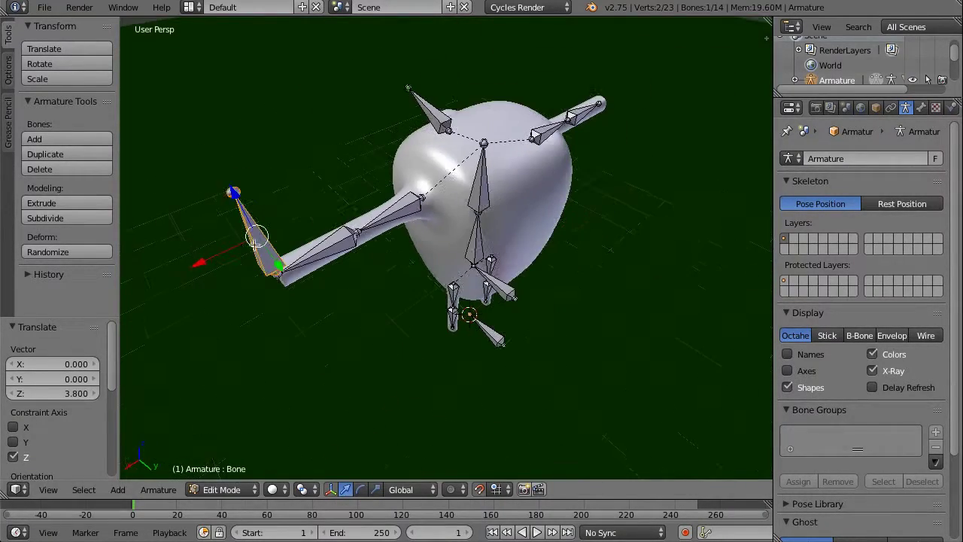
middle_drag(352, 253, 398, 273)
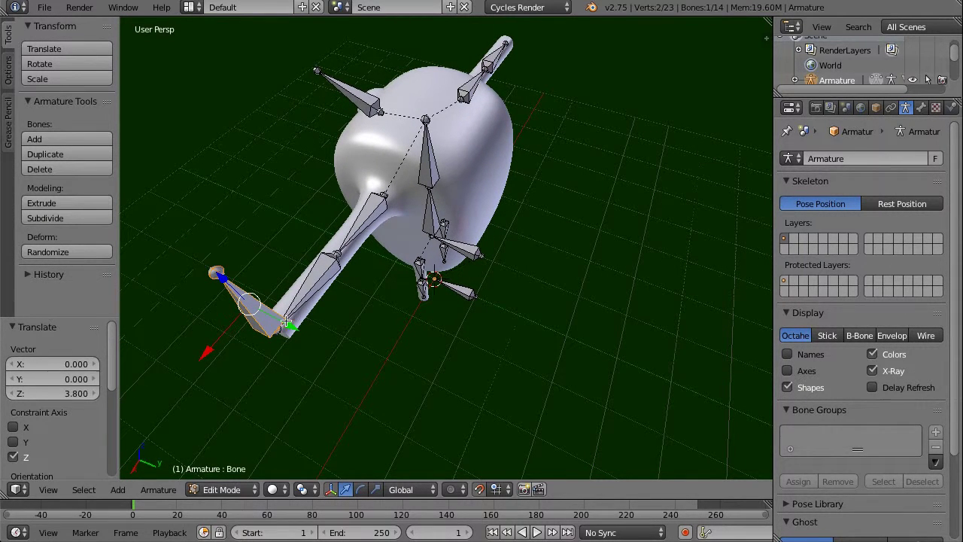
right_click(314, 287)
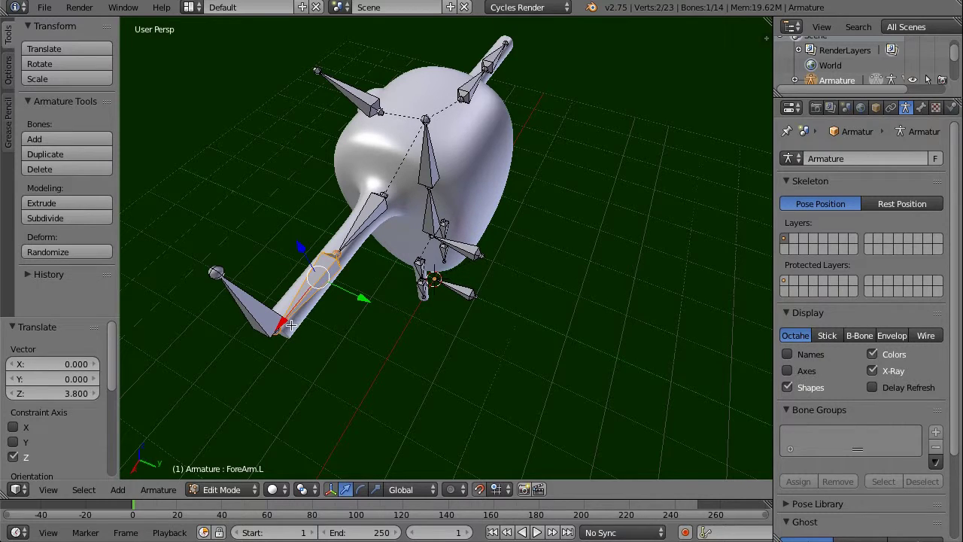
middle_drag(293, 325, 378, 214)
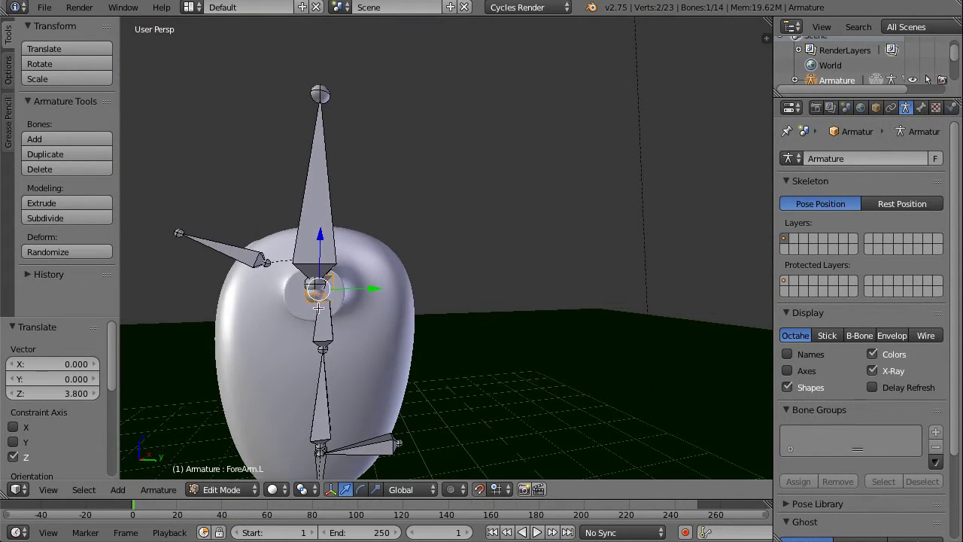
middle_drag(319, 309, 670, 284)
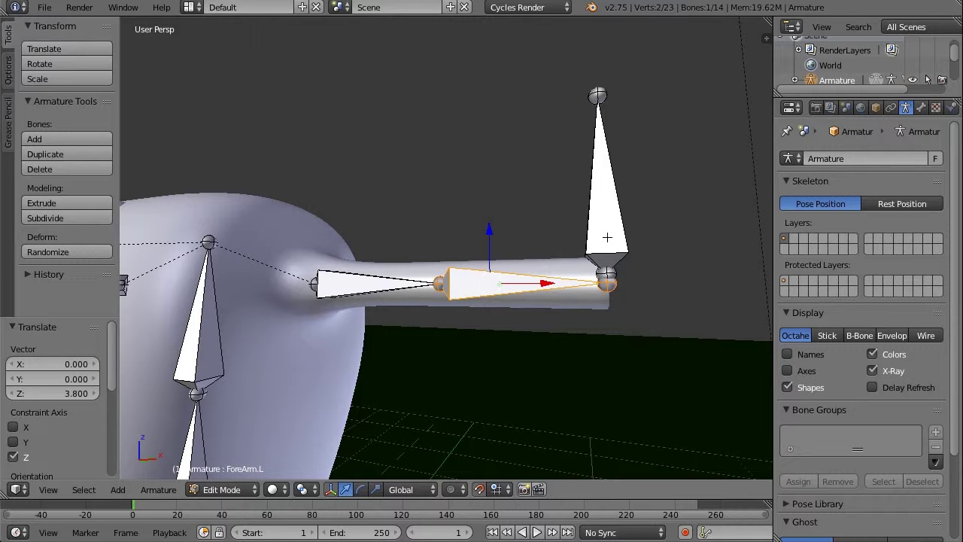
right_click(608, 217)
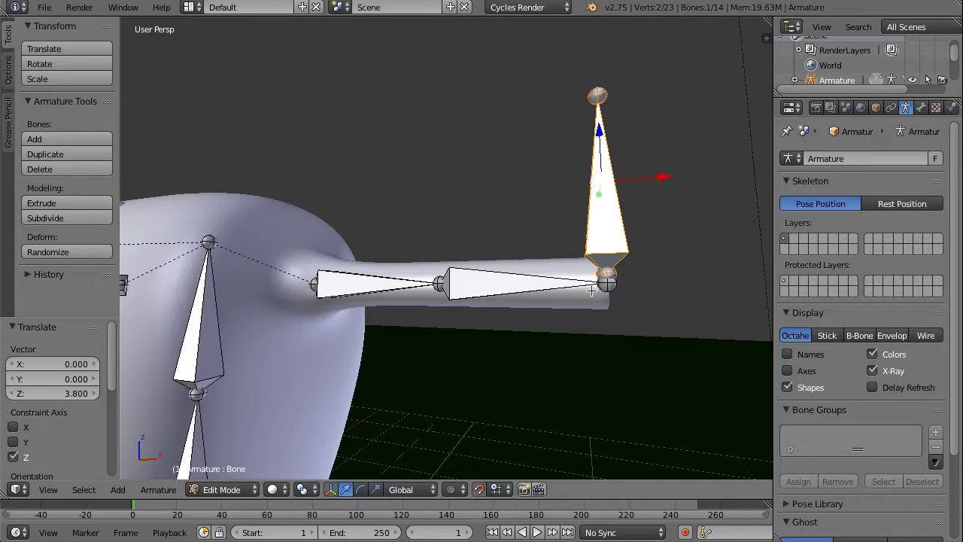
scroll(619, 258, down, 5)
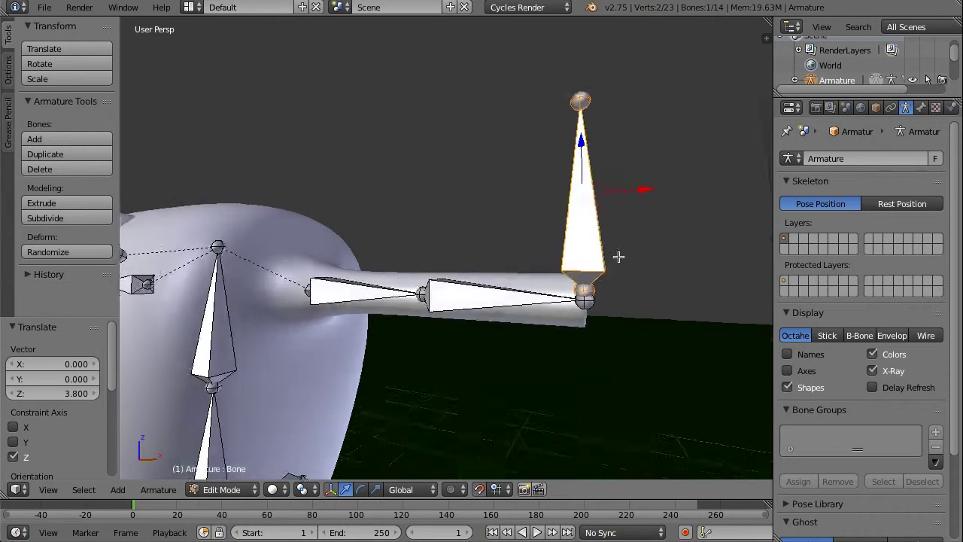
middle_drag(620, 258, 505, 319)
scroll(407, 321, up, 3)
middle_drag(350, 323, 622, 162)
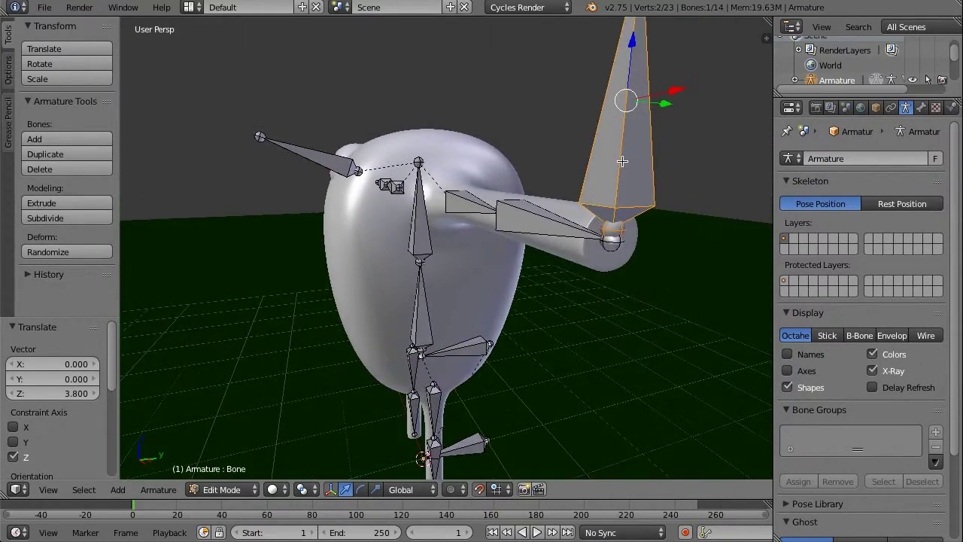
Lower the new bone by 0.05 units along Z in front view so its base meets the tip of the left forearm bone
key(KP_1)
scroll(623, 161, up, 6)
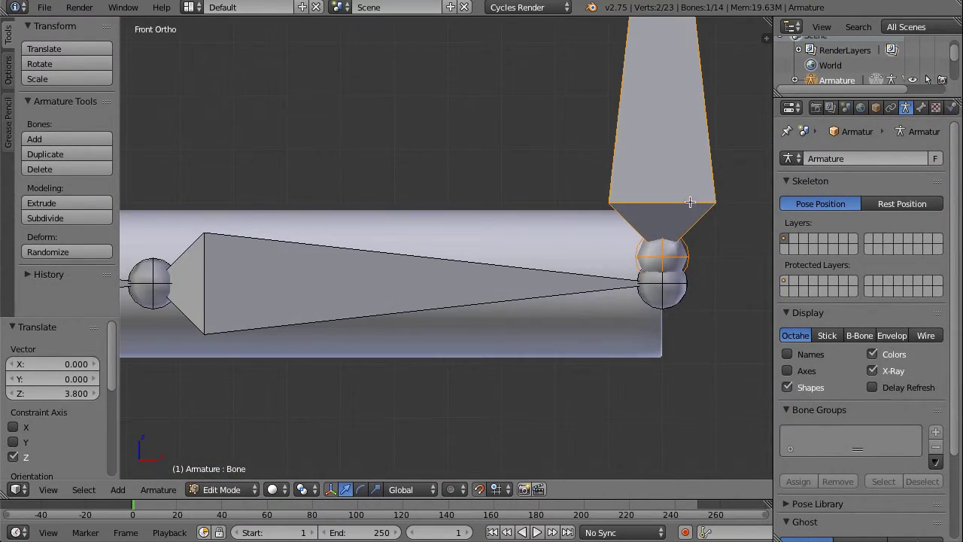
middle_drag(690, 202, 549, 231)
key(KP_1)
key(g)
key(z)
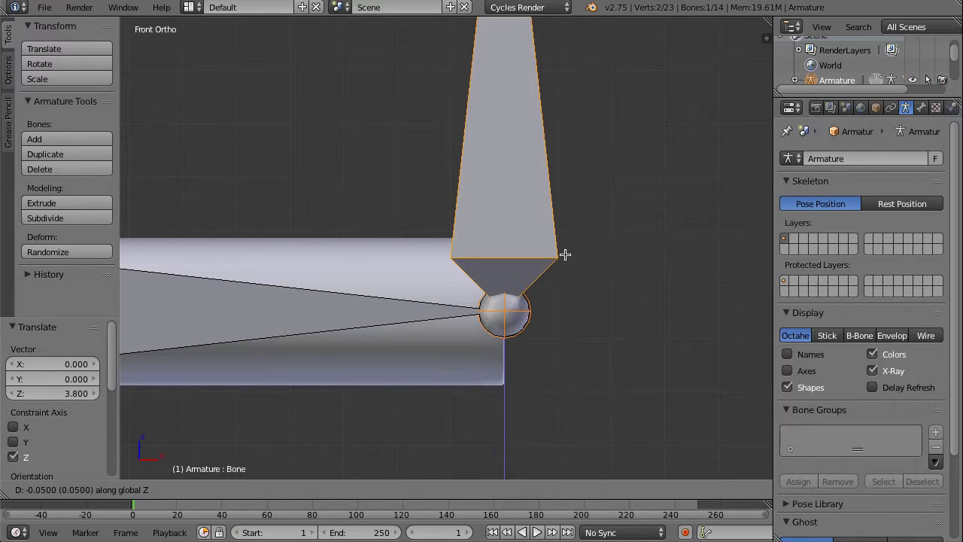
click(565, 254)
scroll(556, 223, down, 4)
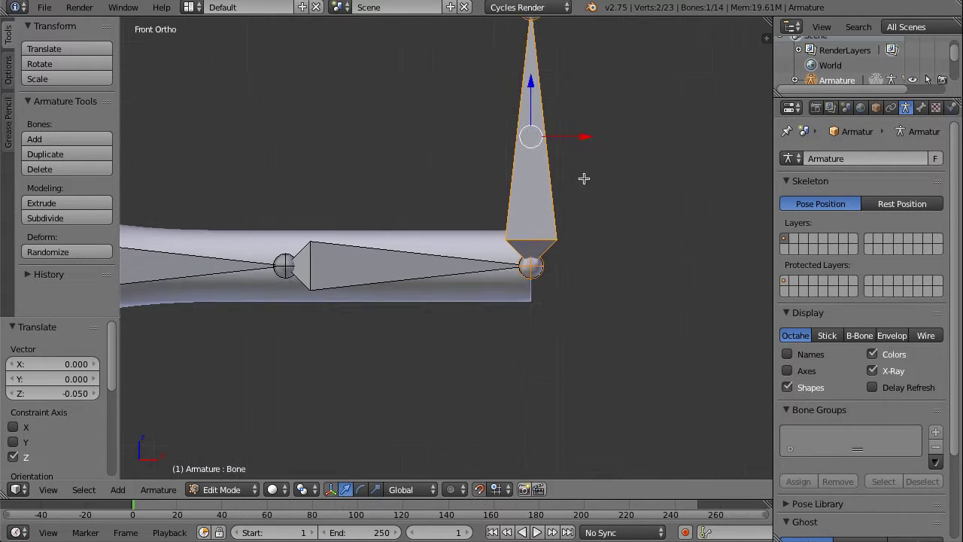
Shorten the new hand bone by moving its tip down 0.5 units along Z
middle_drag(583, 176, 421, 198)
scroll(421, 198, down, 3)
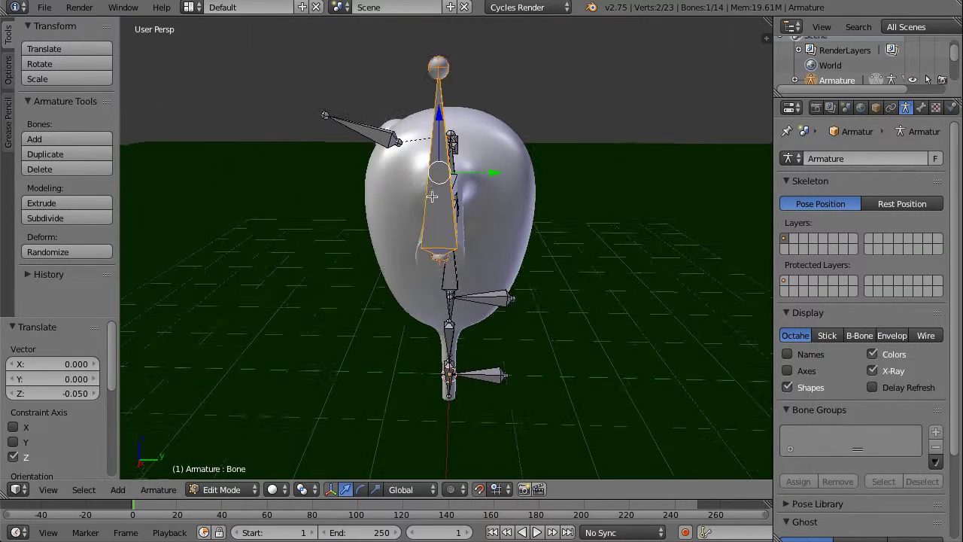
right_click(443, 62)
key(KP_1)
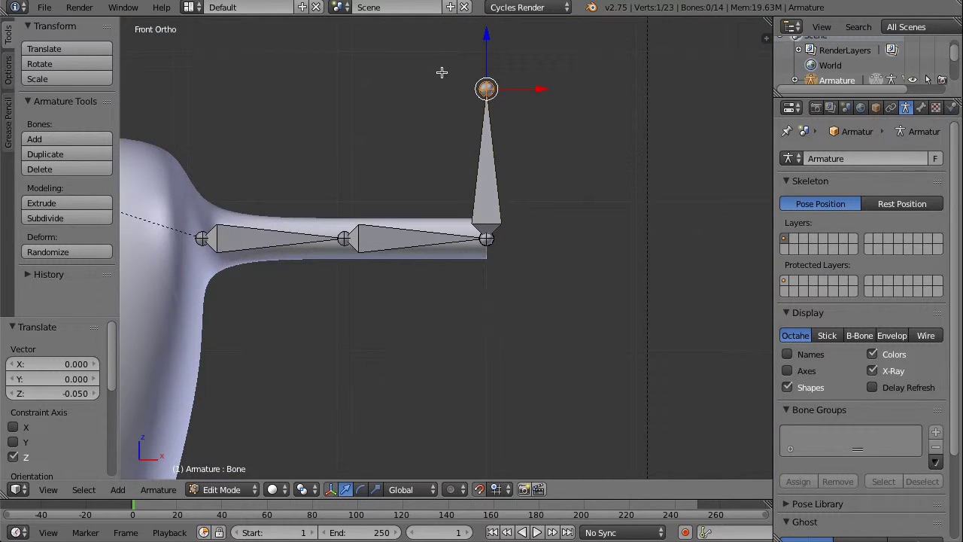
drag(487, 36, 481, 113)
Duplicate the hand bone and move the copy -2.5 units in X and -4 units in Z to the left leg's lower end
middle_drag(482, 113, 527, 235)
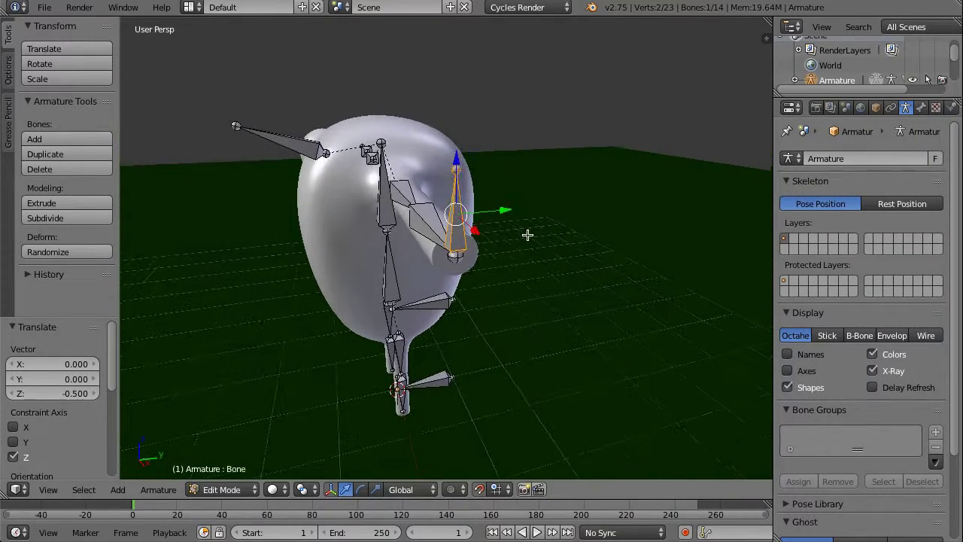
key(shift+d)
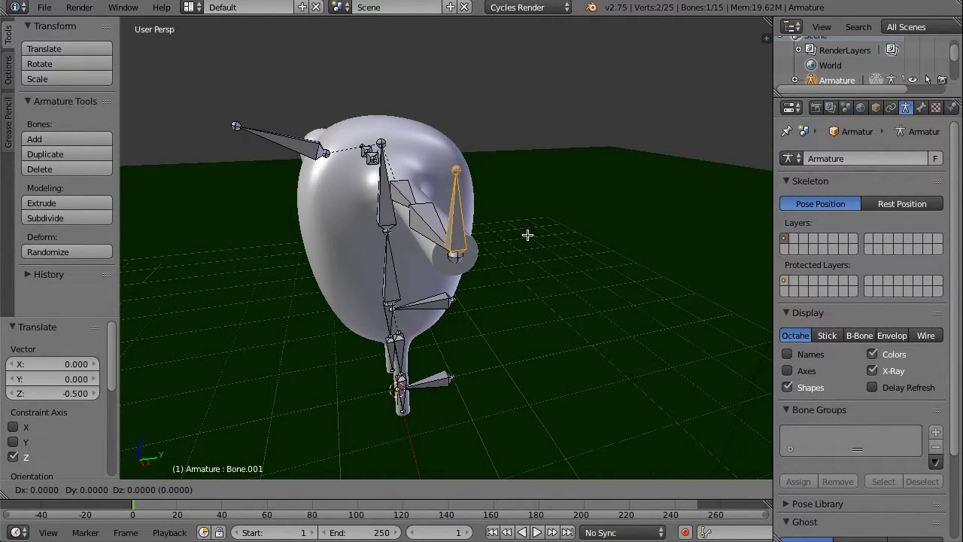
right_click(527, 235)
key(KP_3)
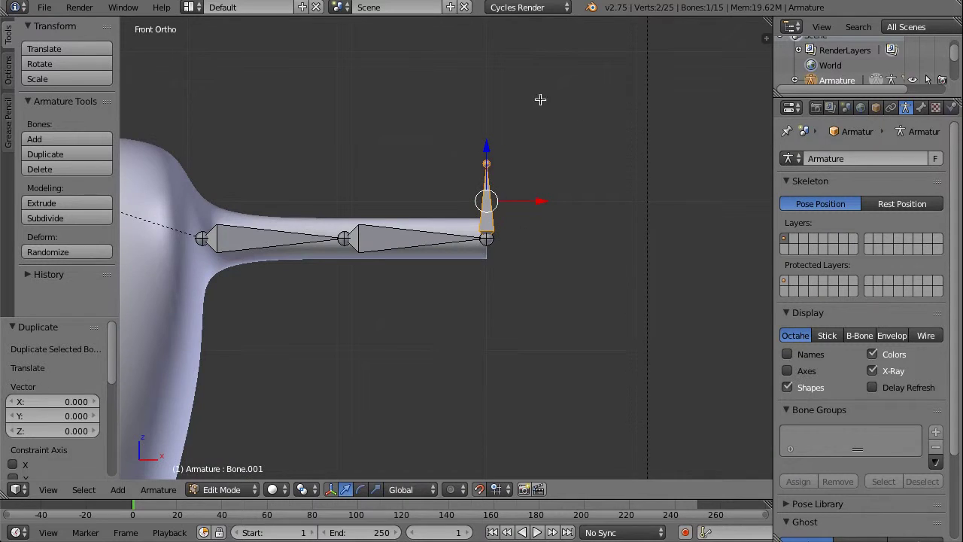
key(KP_1)
scroll(565, 258, up, 2)
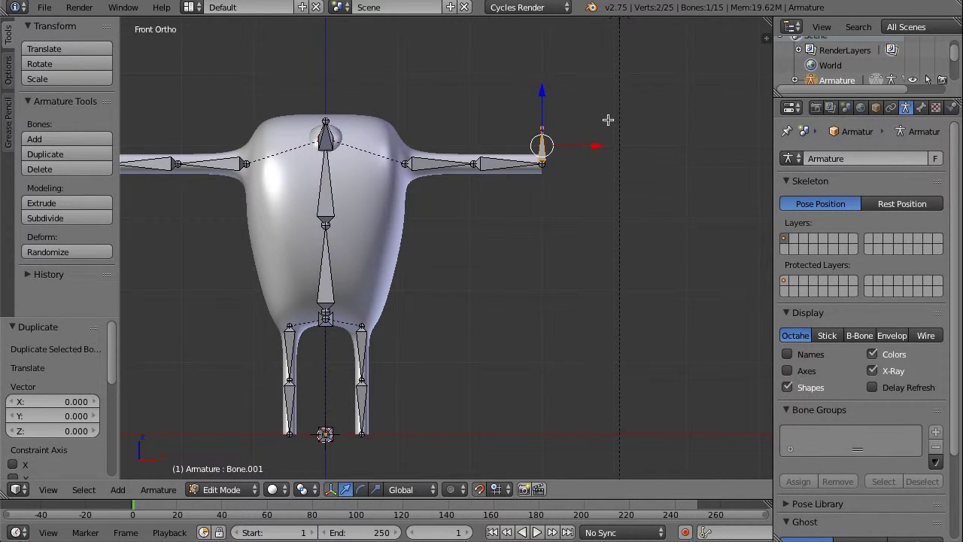
key(g)
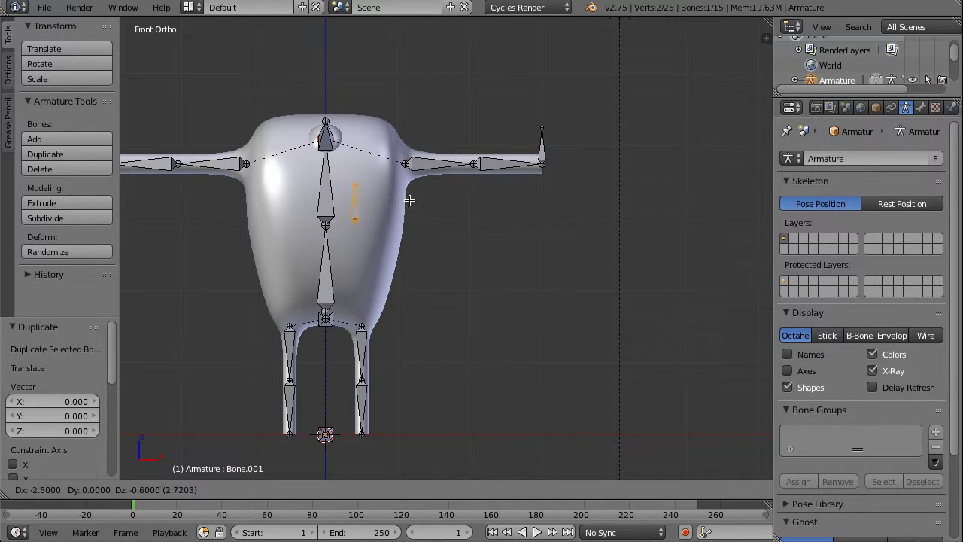
click(424, 414)
Rotate the duplicated bone by -90° in right view so it lies flat at the foot
key(KP_3)
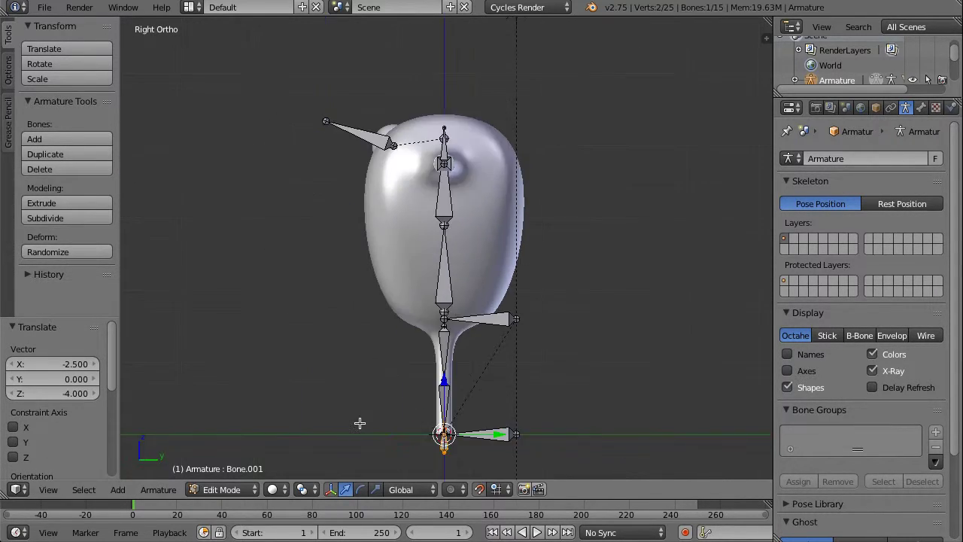
scroll(430, 457, up, 6)
shift+middle_drag(445, 433, 467, 172)
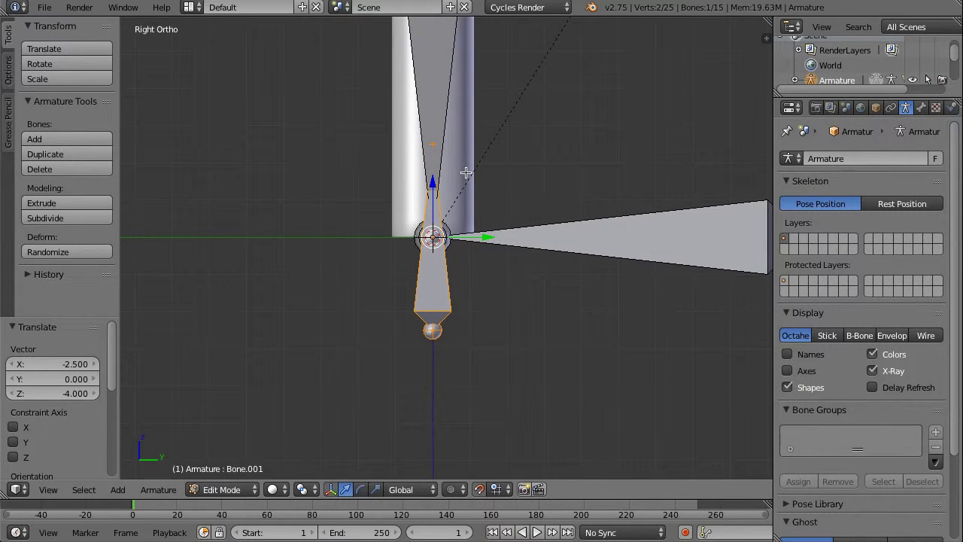
text(r90)
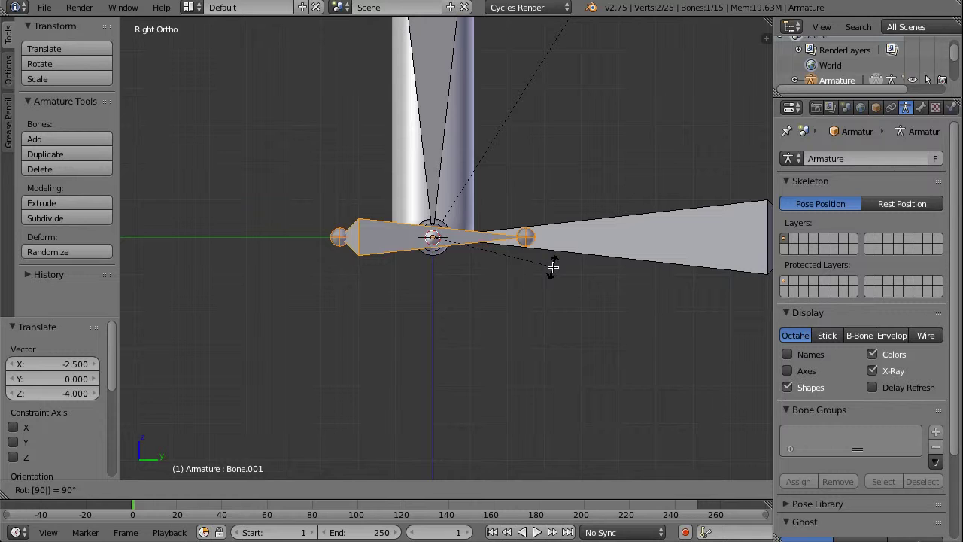
key(minus)
key(Return)
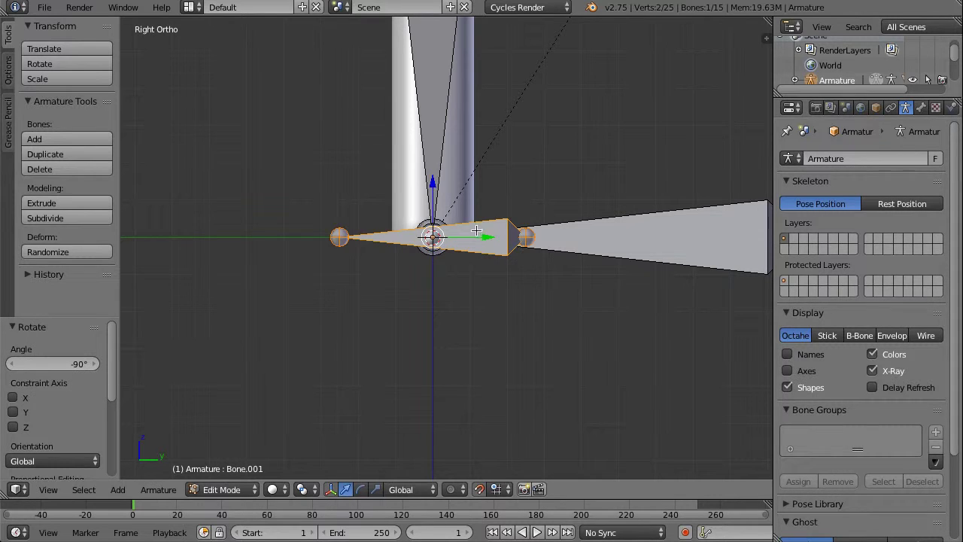
Move the foot bone -0.2 units along Y toward the left leg's lower end
key(g)
key(y)
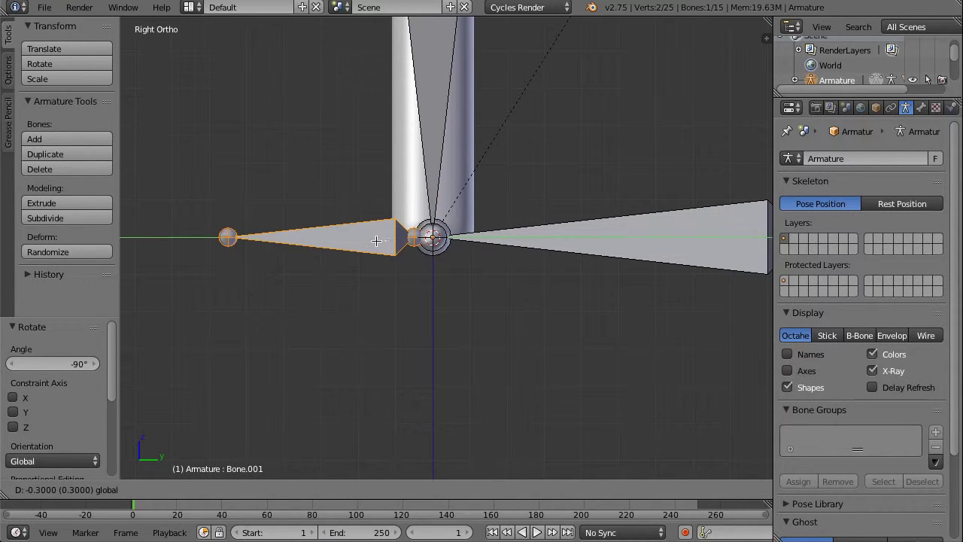
click(396, 240)
Fine-tune the foot bone along Y by -0.06 and 0.01 units so its base meets the leg bone's tip, checking the alignment in wireframe
scroll(432, 237, up, 7)
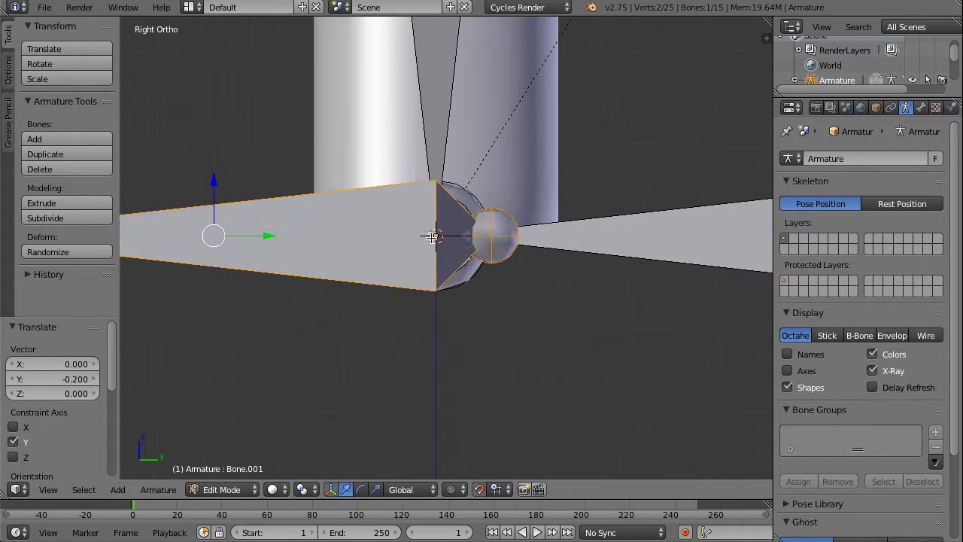
drag(261, 236, 199, 236)
middle_drag(541, 248, 582, 261)
key(KP_3)
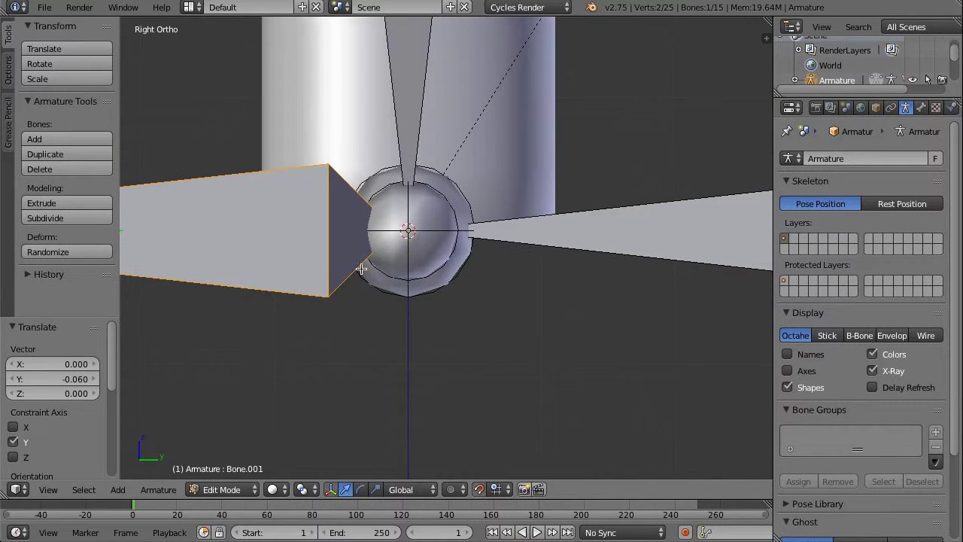
shift+middle_drag(392, 268, 260, 263)
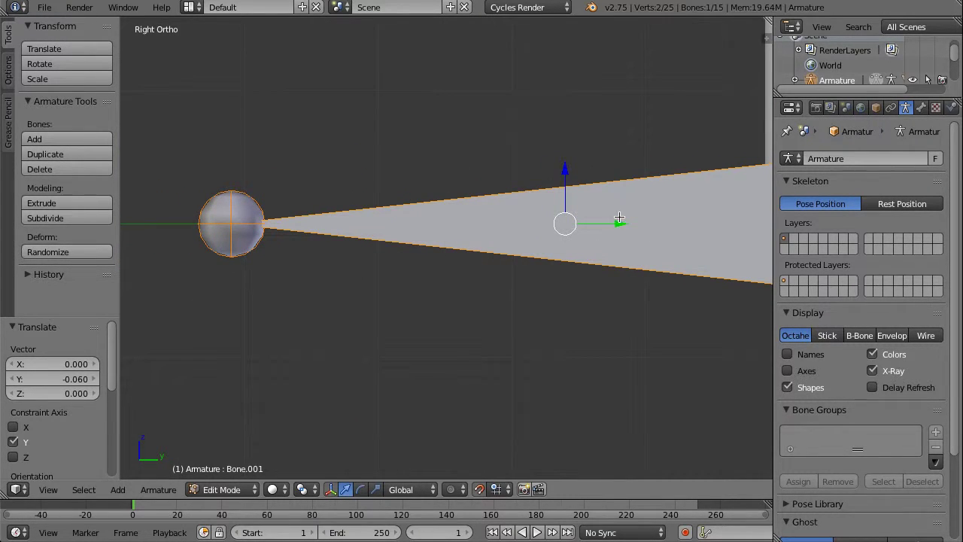
drag(619, 223, 629, 226)
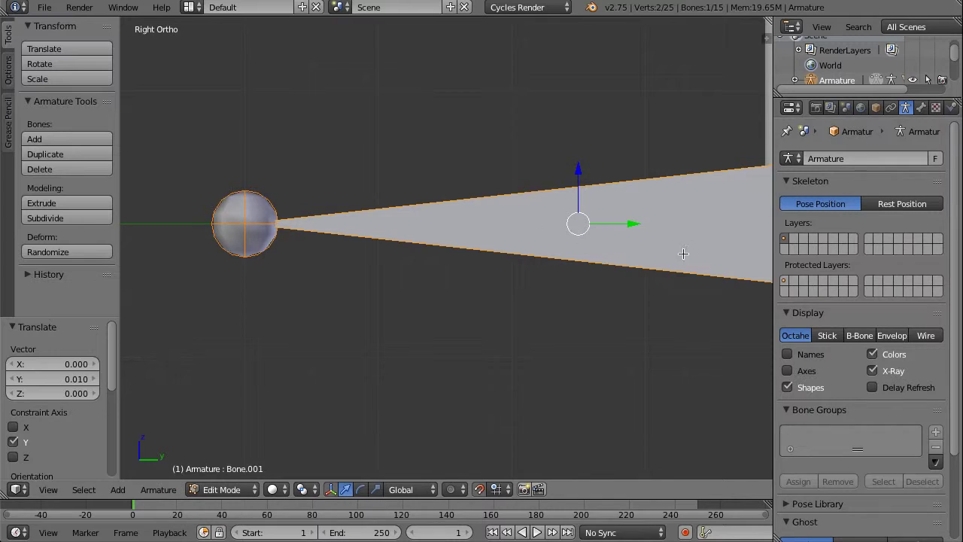
shift+middle_drag(684, 254, 306, 261)
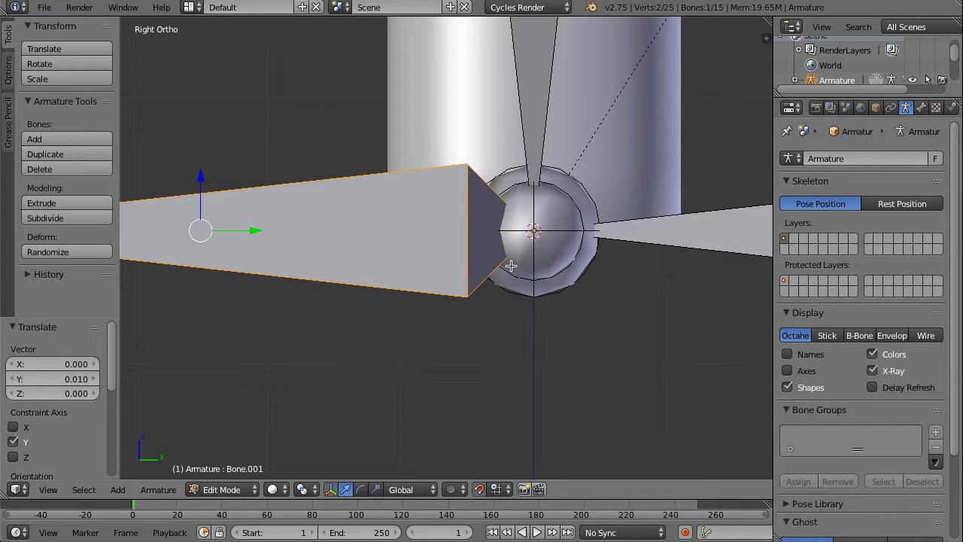
key(z)
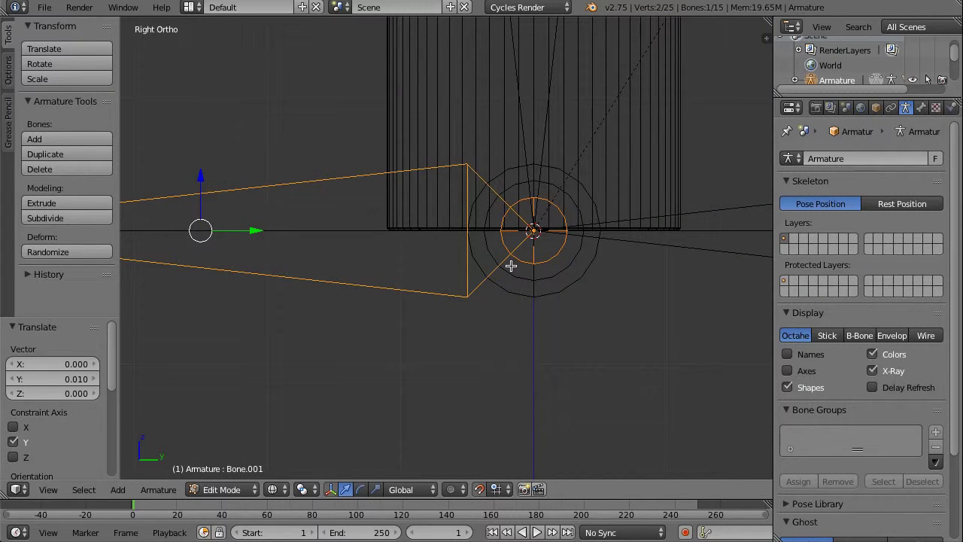
key(z)
Examine the placement of the new foot and hand bones on the armature from several angles
scroll(475, 176, down, 1)
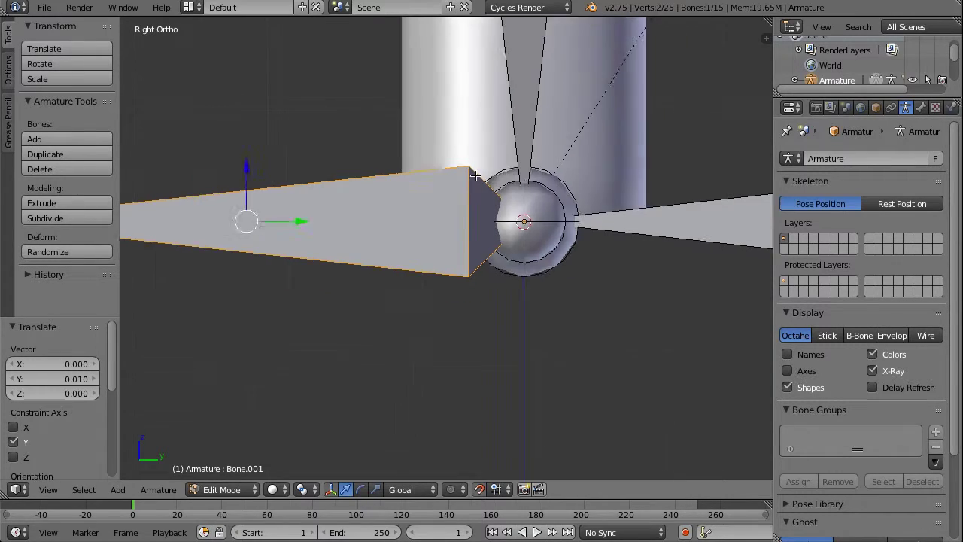
scroll(389, 80, down, 4)
middle_drag(390, 80, 468, 131)
middle_drag(501, 157, 493, 179)
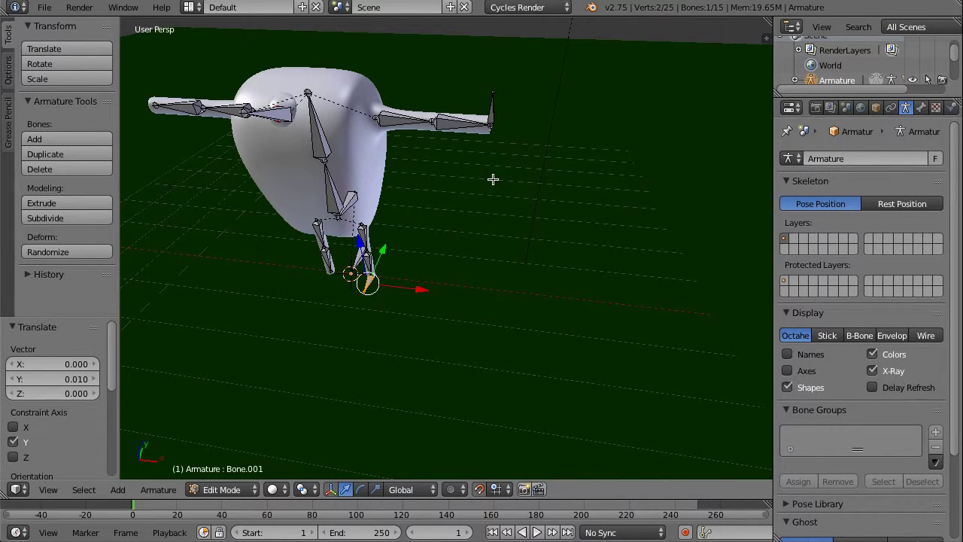
middle_drag(492, 161, 471, 200)
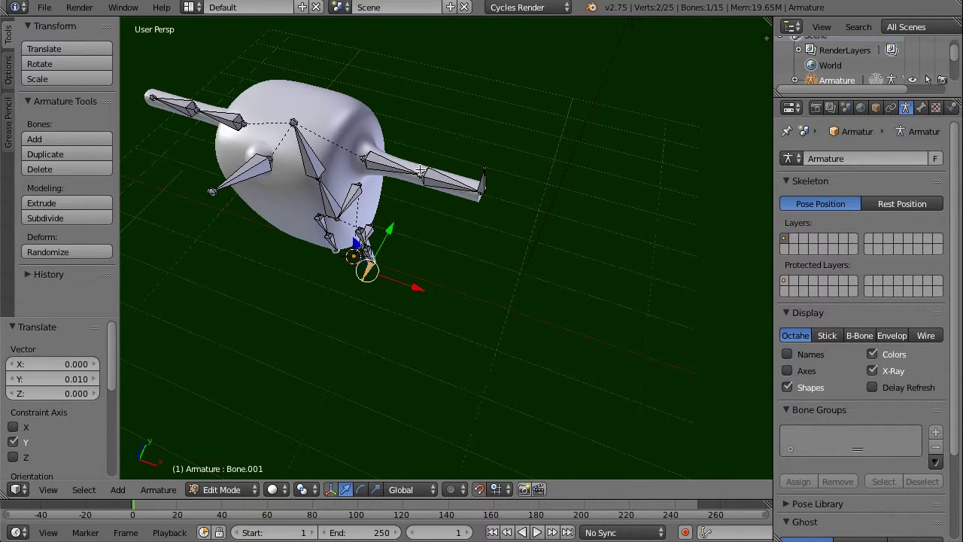
middle_drag(444, 187, 512, 176)
scroll(471, 167, up, 3)
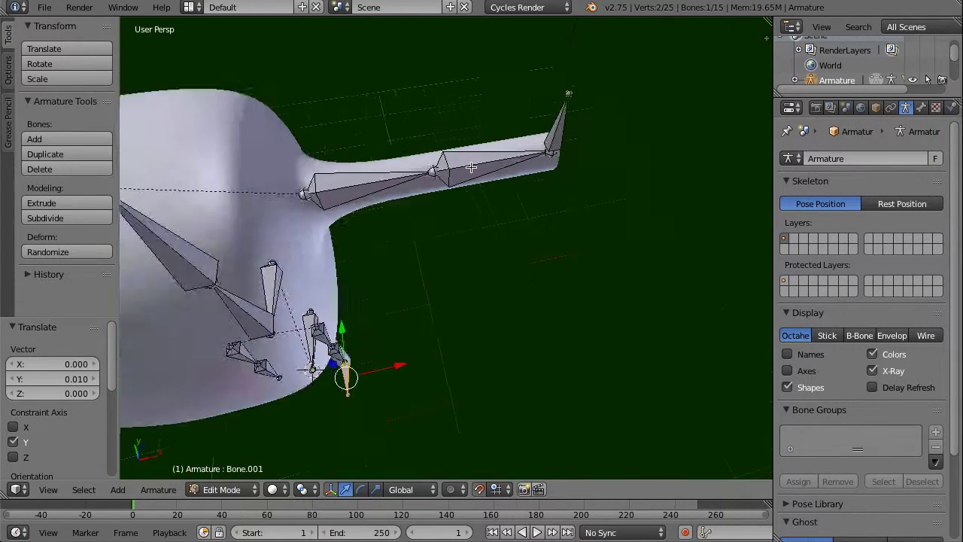
scroll(471, 167, up, 2)
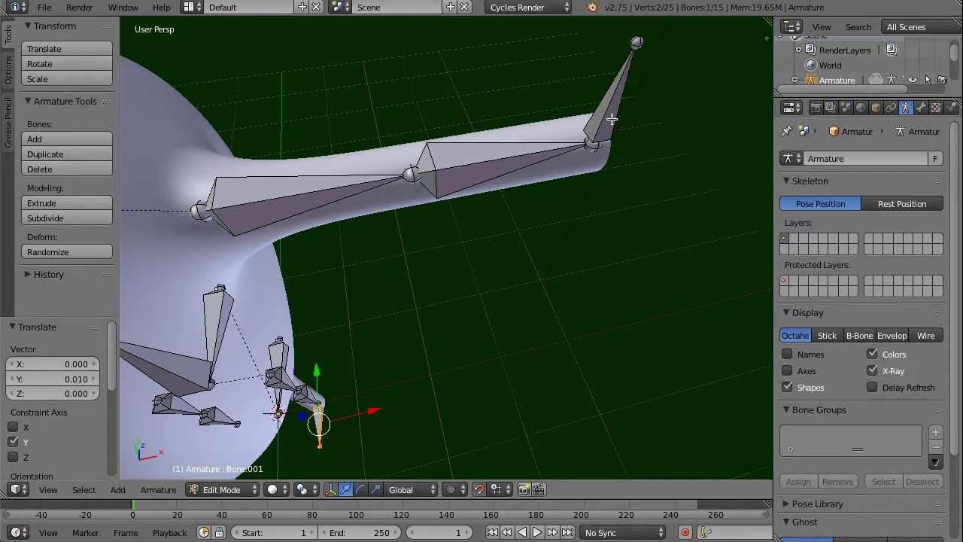
Duplicate the left hand bone and move the copy -0.9 units in X to the elbow joint in front view
right_click(608, 116)
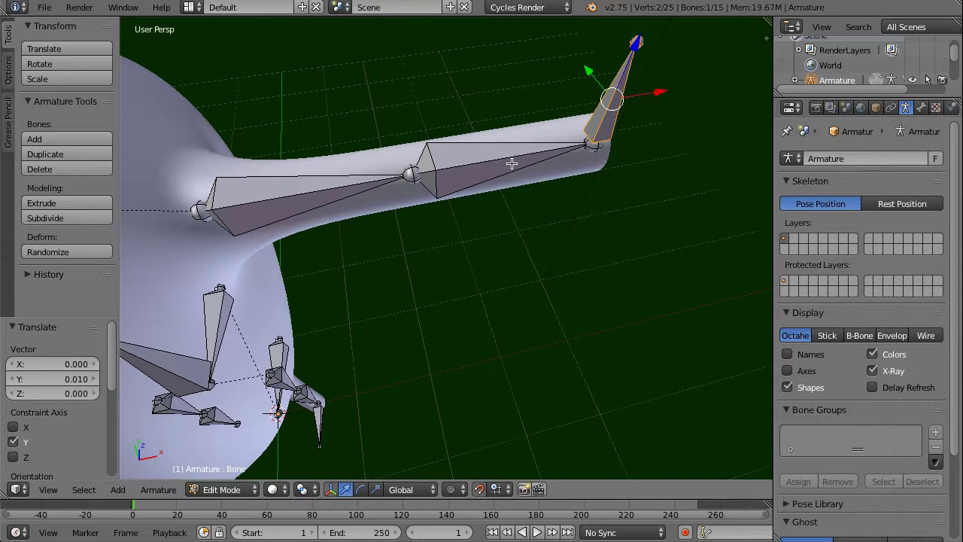
mouse_move(539, 155)
middle_down()
mouse_move(460, 172)
mouse_move(523, 161)
middle_up()
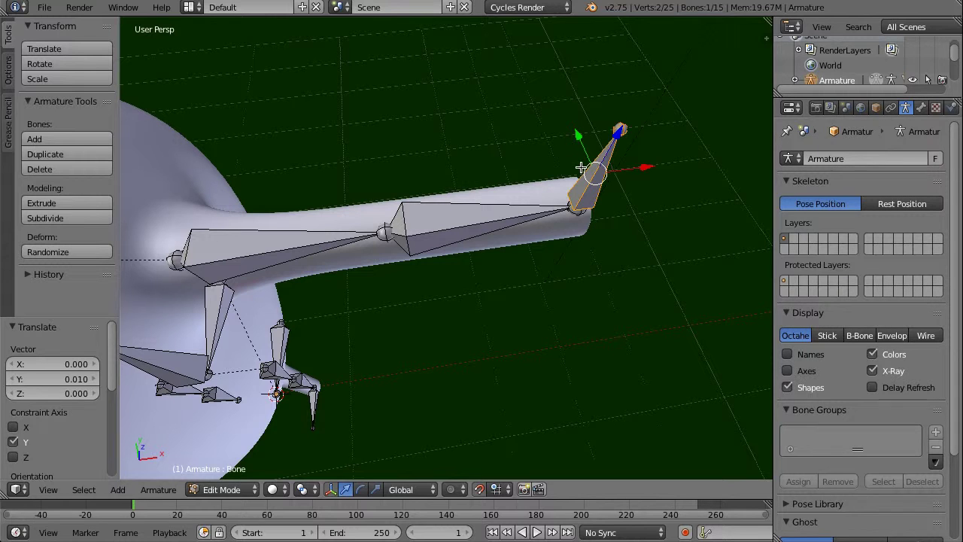
key(KP_1)
shift+middle_drag(433, 71, 464, 276)
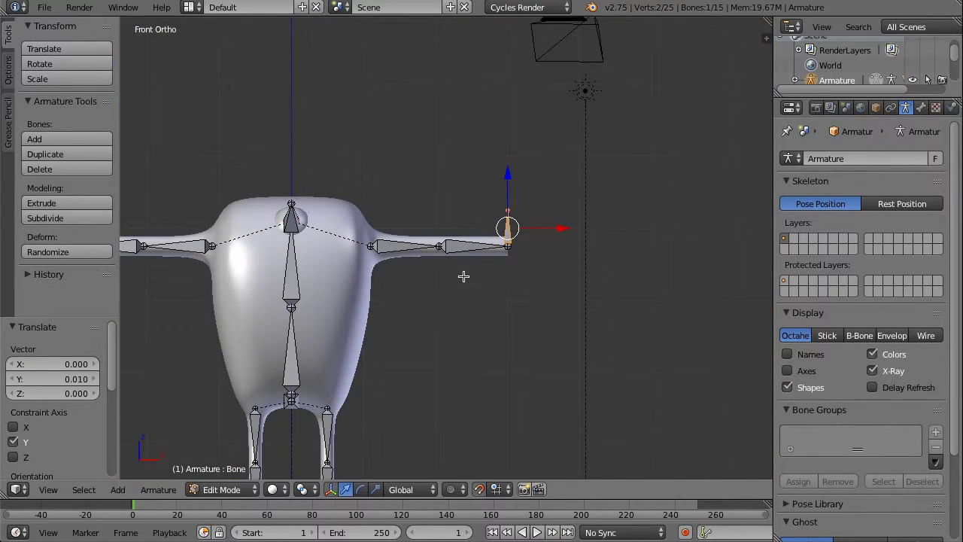
scroll(455, 237, up, 3)
scroll(454, 235, up, 3)
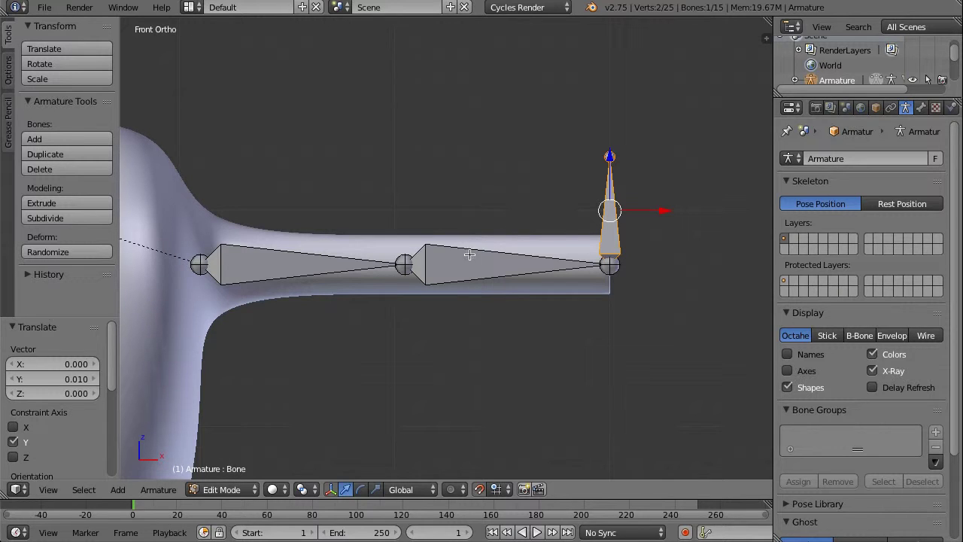
key(shift+d)
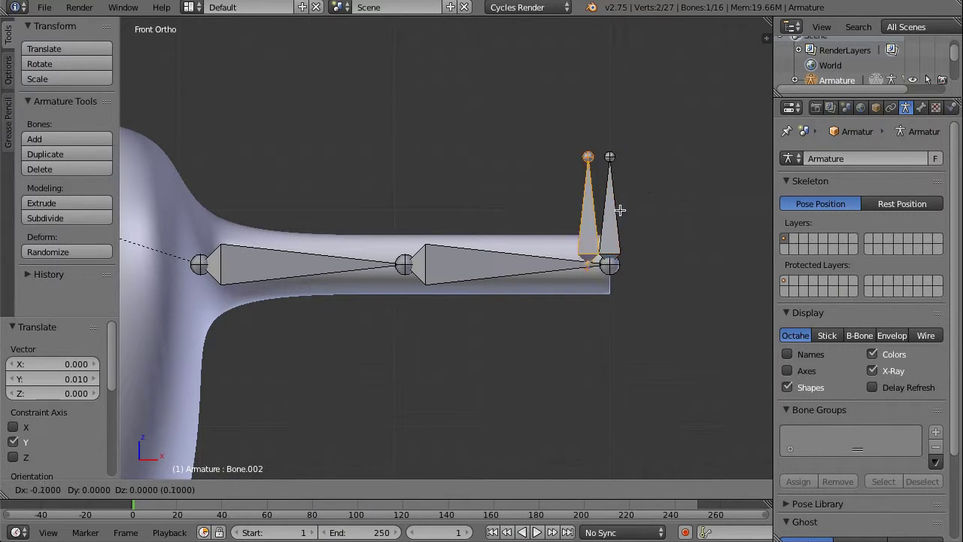
click(457, 215)
Move the duplicated bone -0.05 units along X so its base sits exactly on the elbow joint, checking it in wireframe
scroll(445, 218, up, 7)
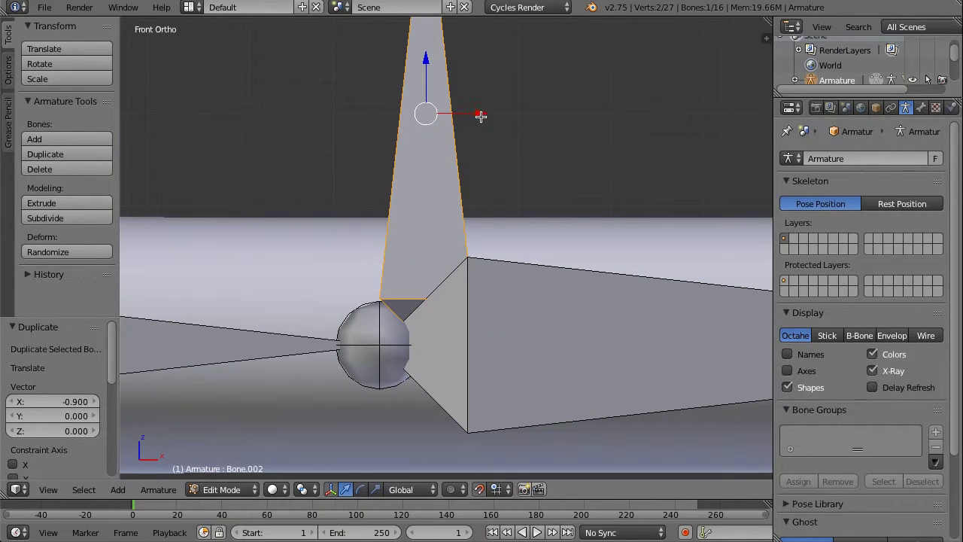
key(g)
key(x)
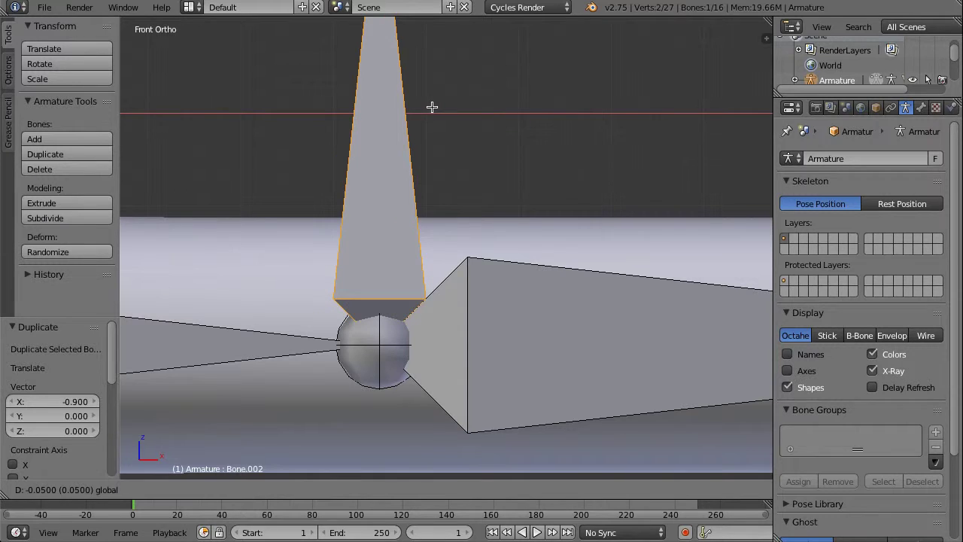
click(432, 107)
key(z)
key(z)
scroll(432, 107, down, 2)
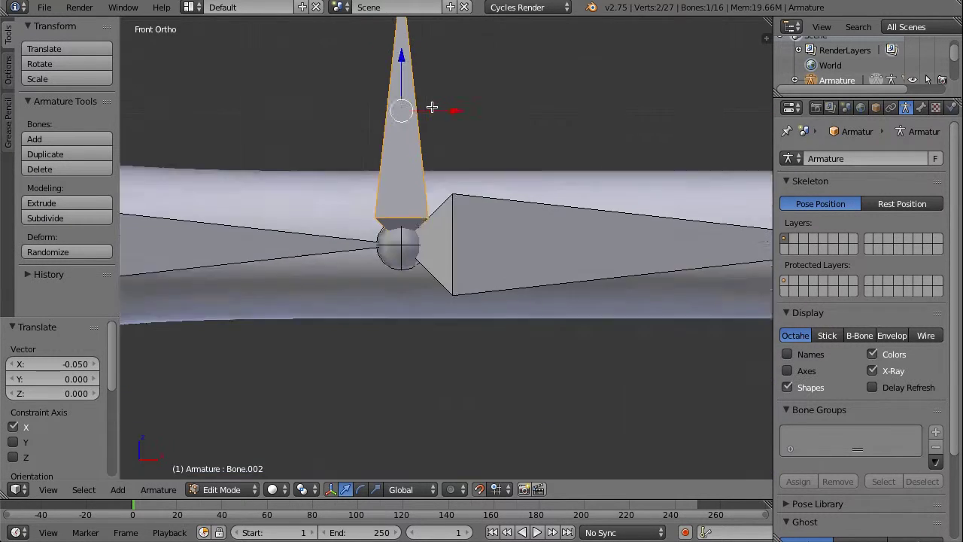
Move the elbow bone 2 units along Y so it sits behind the left arm
scroll(432, 107, down, 6)
middle_drag(587, 156, 516, 187)
scroll(506, 199, down, 8)
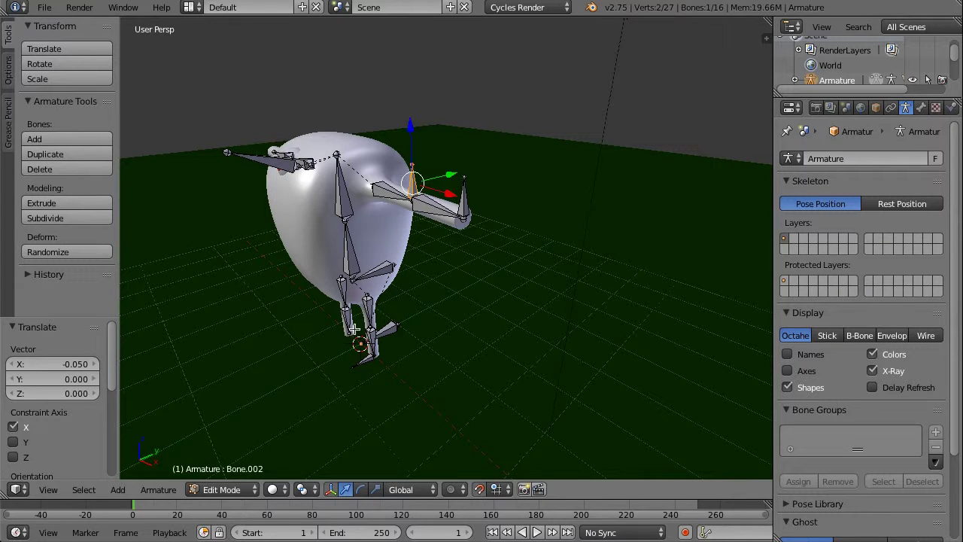
middle_drag(464, 166, 424, 202)
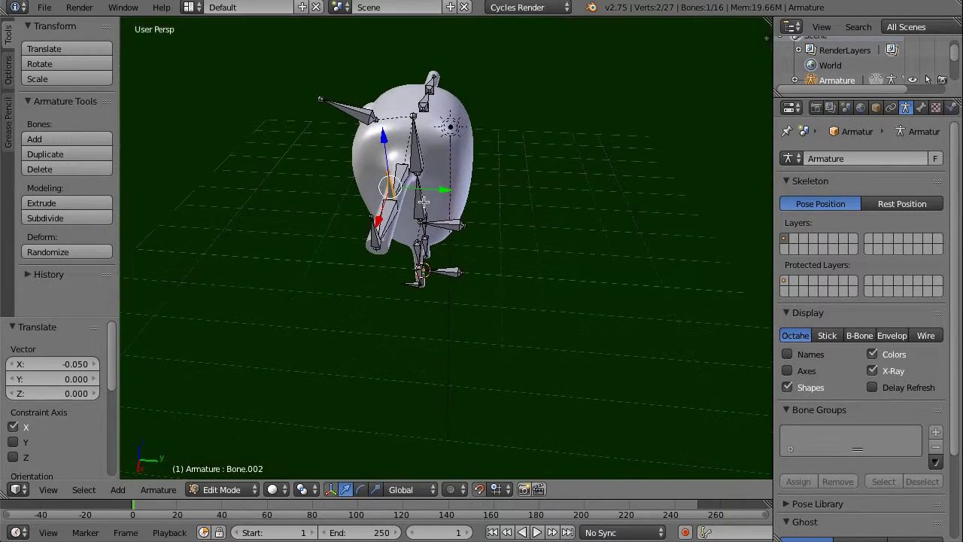
key(g)
key(y)
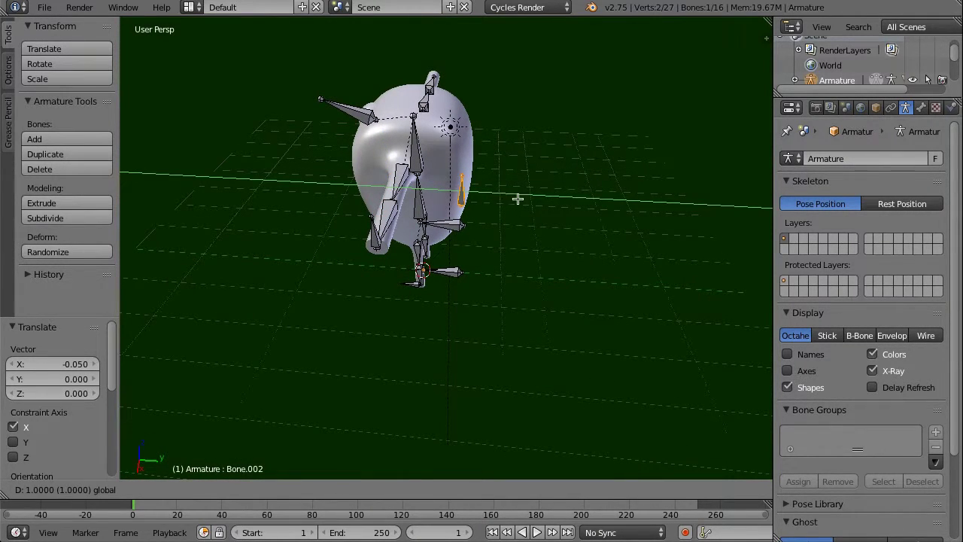
click(559, 204)
middle_drag(336, 327, 411, 317)
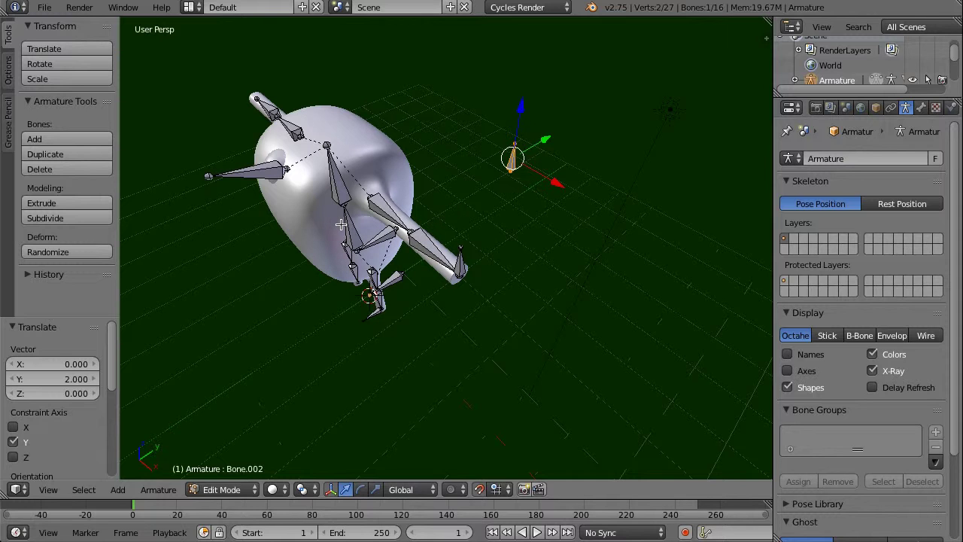
middle_drag(342, 271, 312, 256)
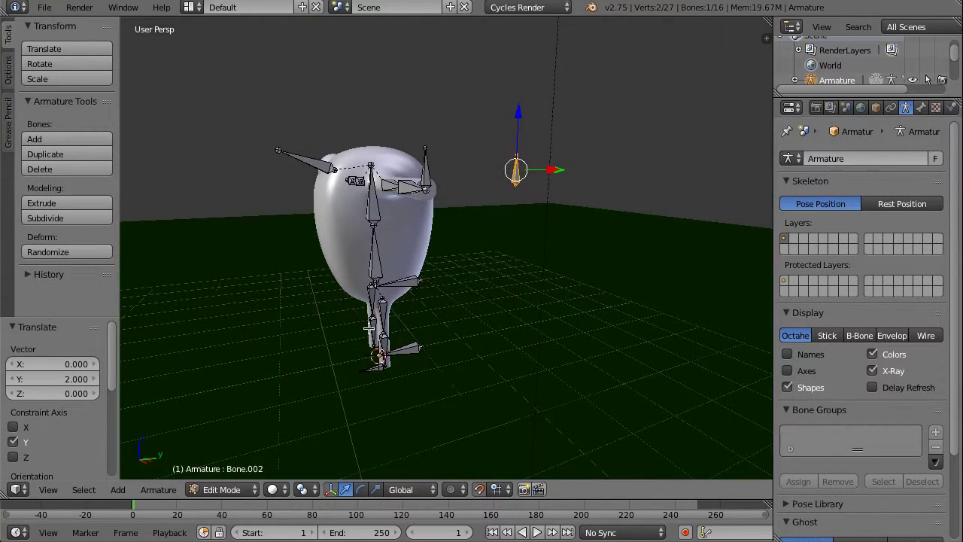
middle_drag(524, 155, 471, 223)
right_click(399, 193)
right_click(397, 191)
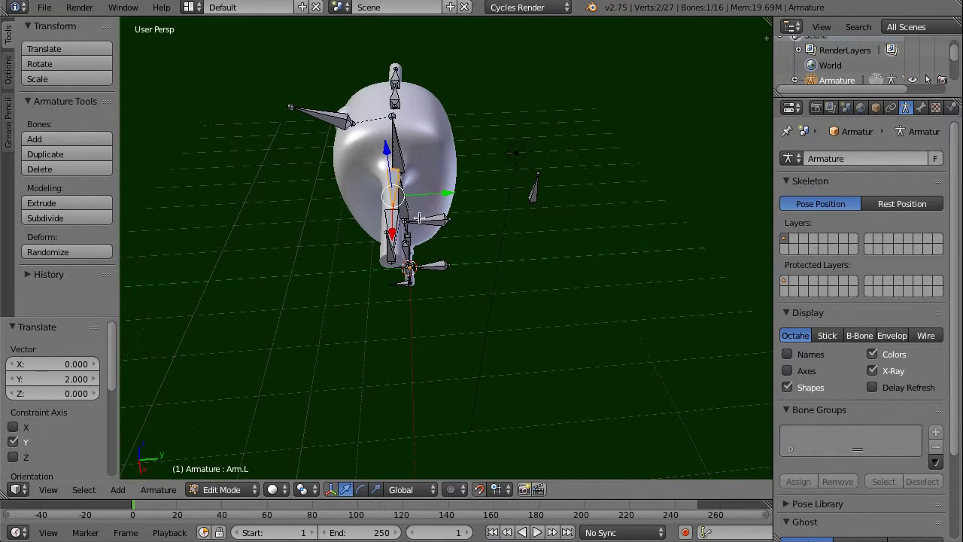
key(r)
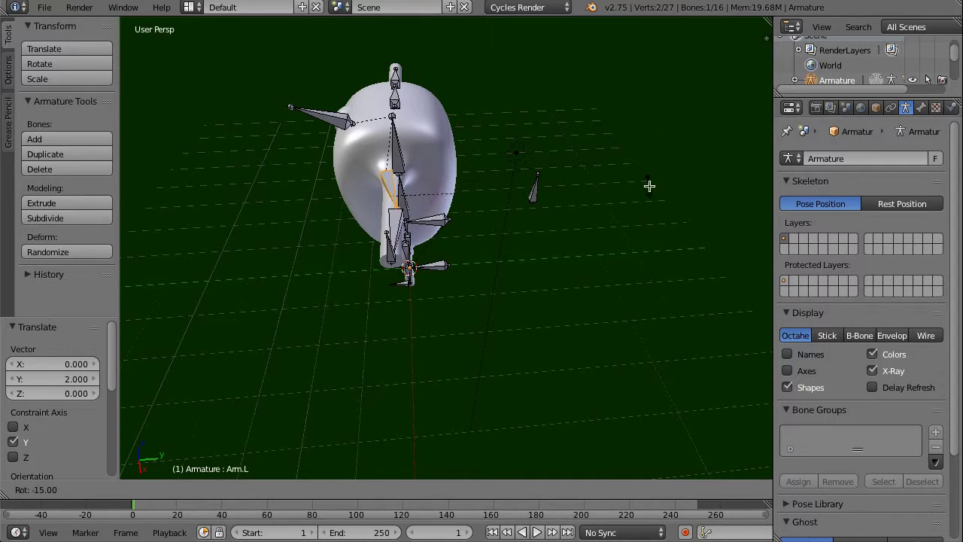
right_click(512, 215)
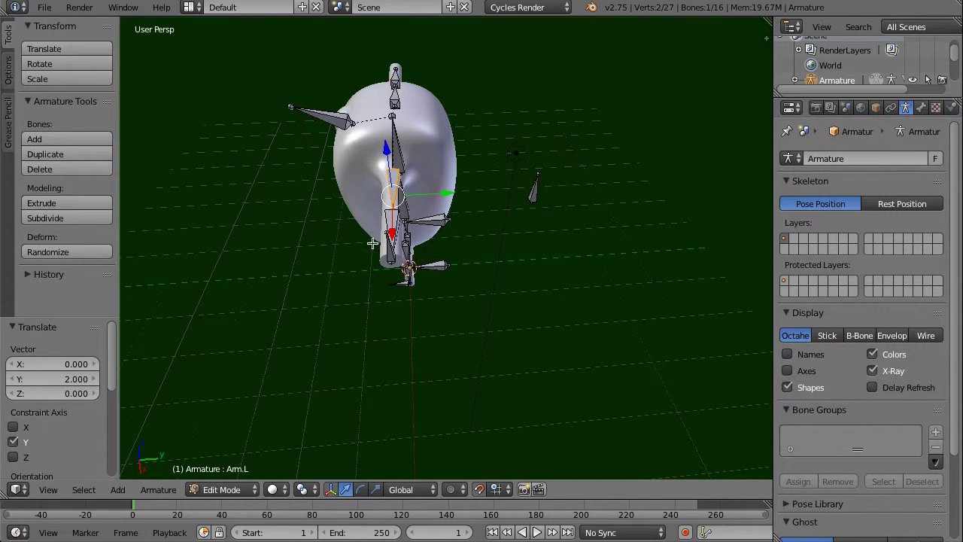
Duplicate the left foot bone and move the copy up 0.8 units along Z to the knee in right view
middle_drag(348, 276, 382, 227)
shift+middle_drag(378, 308, 499, 151)
scroll(466, 250, up, 4)
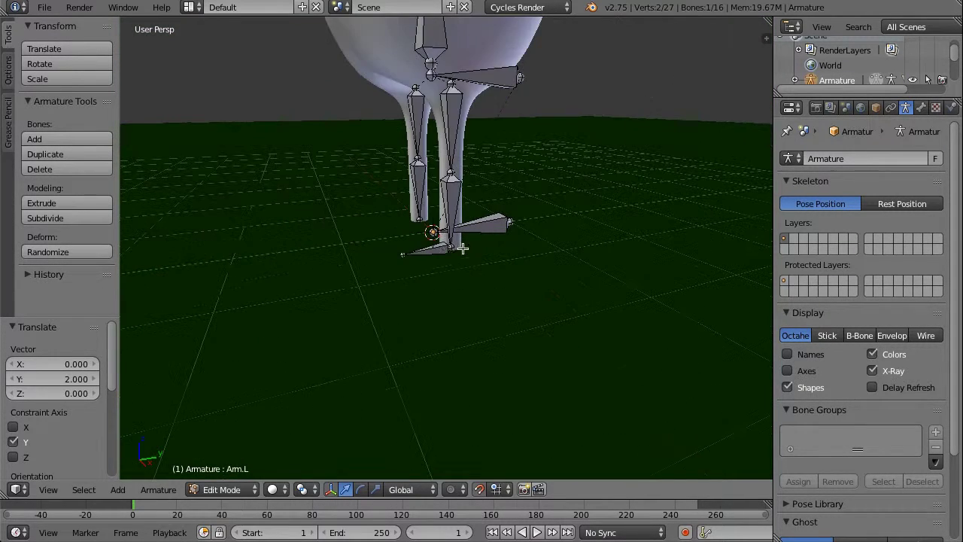
right_click(425, 252)
key(KP_3)
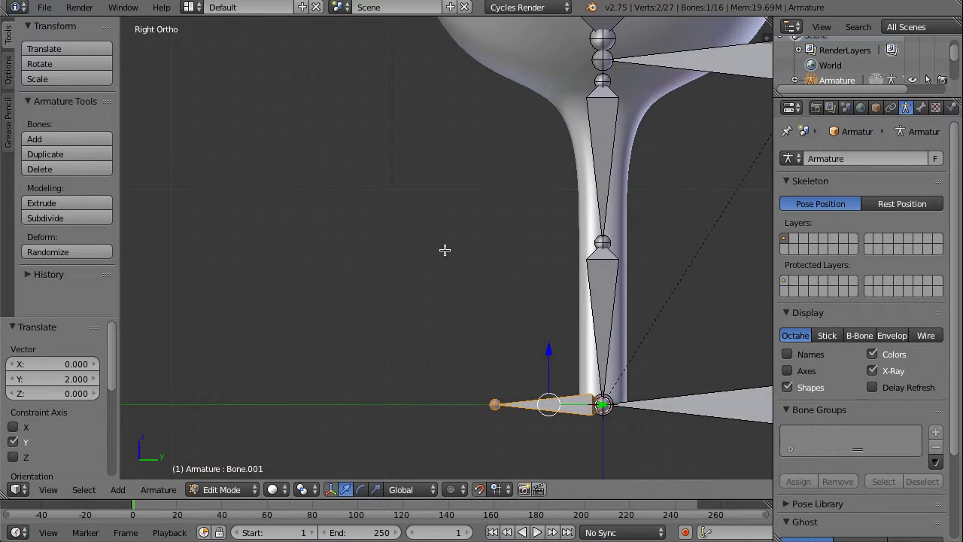
shift+middle_drag(618, 263, 438, 236)
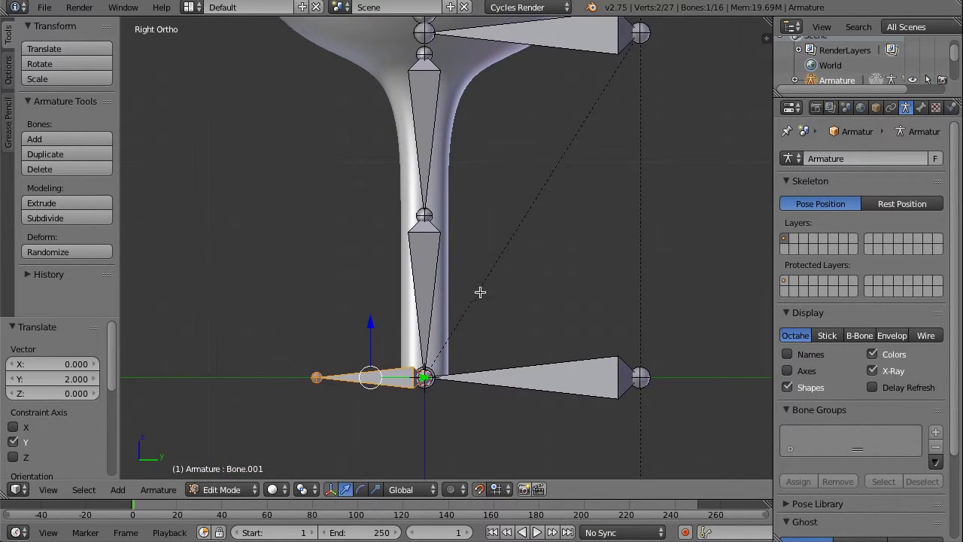
scroll(477, 290, down, 3)
key(shift+d)
key(z)
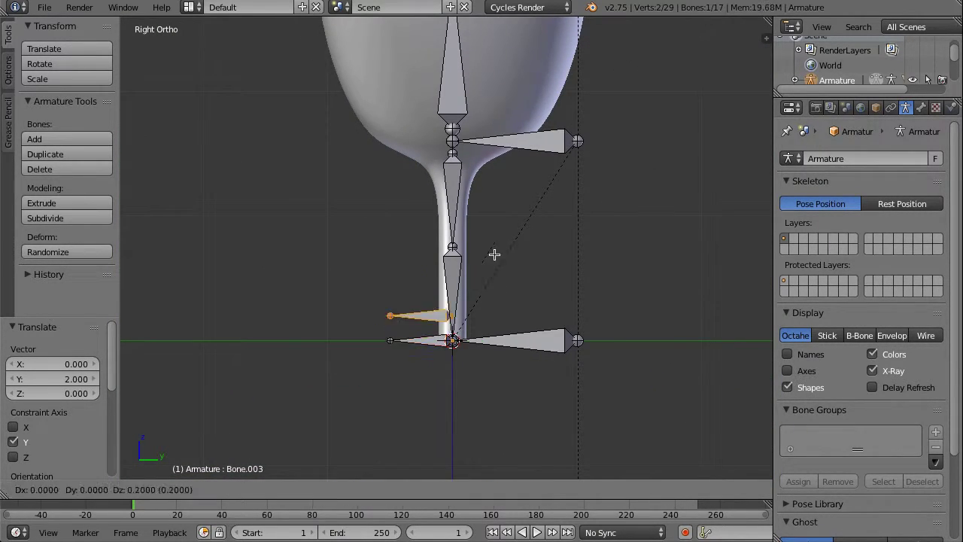
click(497, 187)
Lower the duplicated bone by 0.05 units along Z so its base sits on the knee joint, and check it in wireframe
key(KP_Decimal)
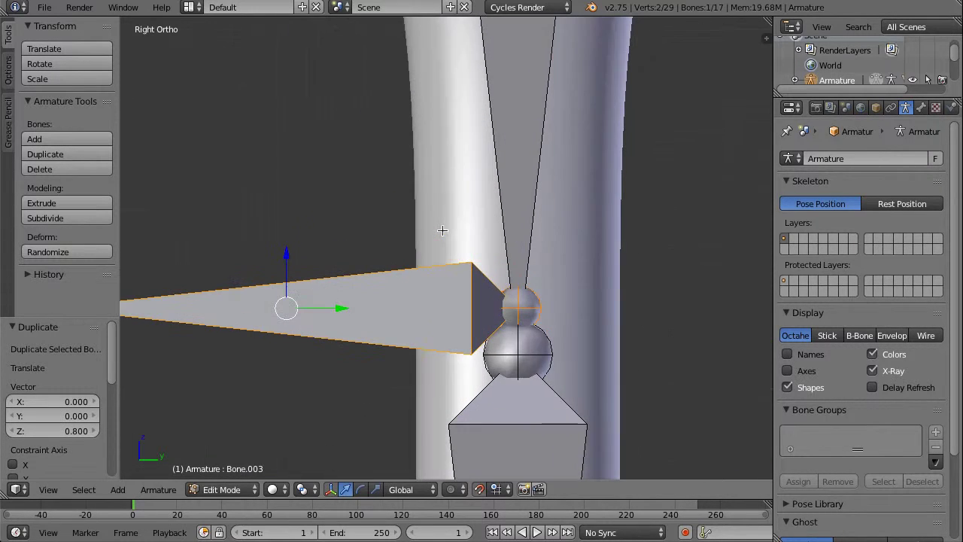
key(g)
key(z)
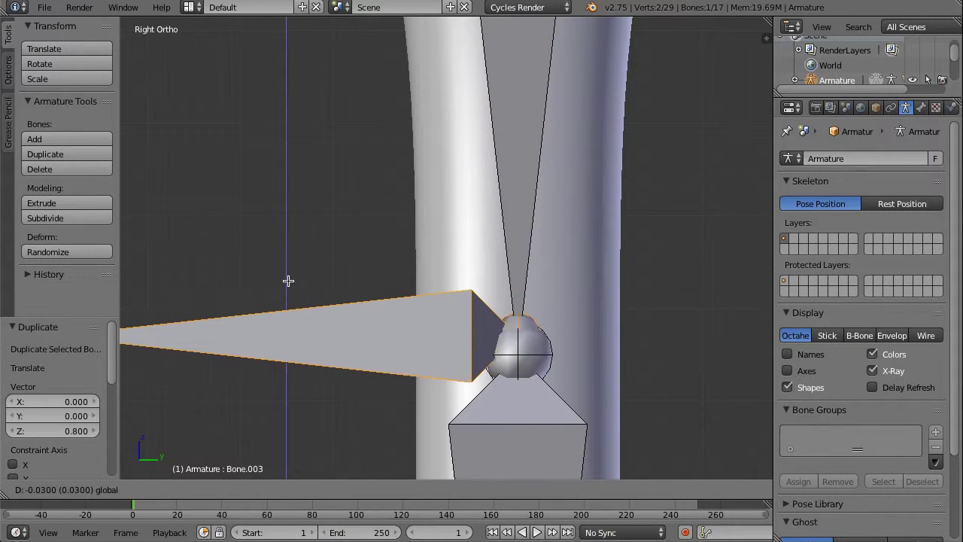
click(289, 301)
key(z)
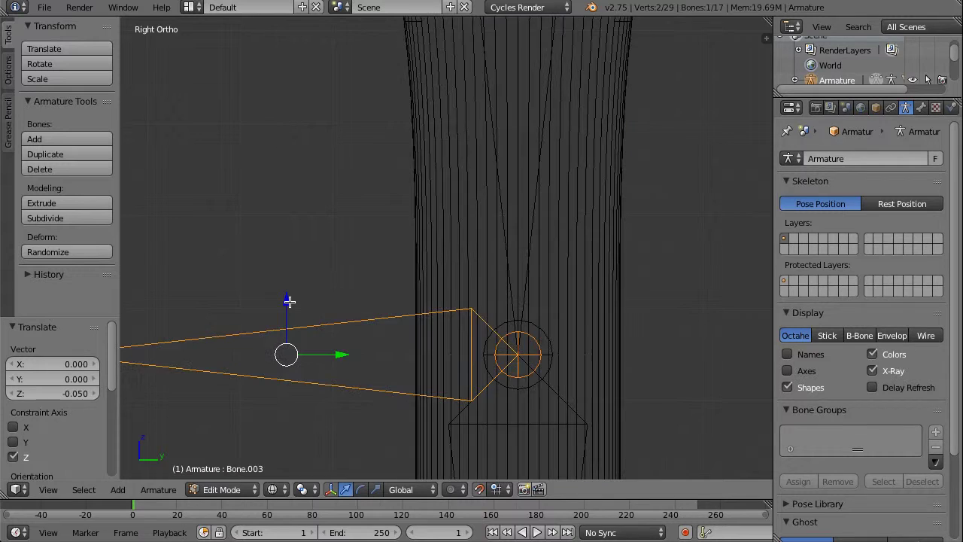
Move the left knee bone -2 units along Y so it sits in front of the leg
key(z)
scroll(553, 307, down, 8)
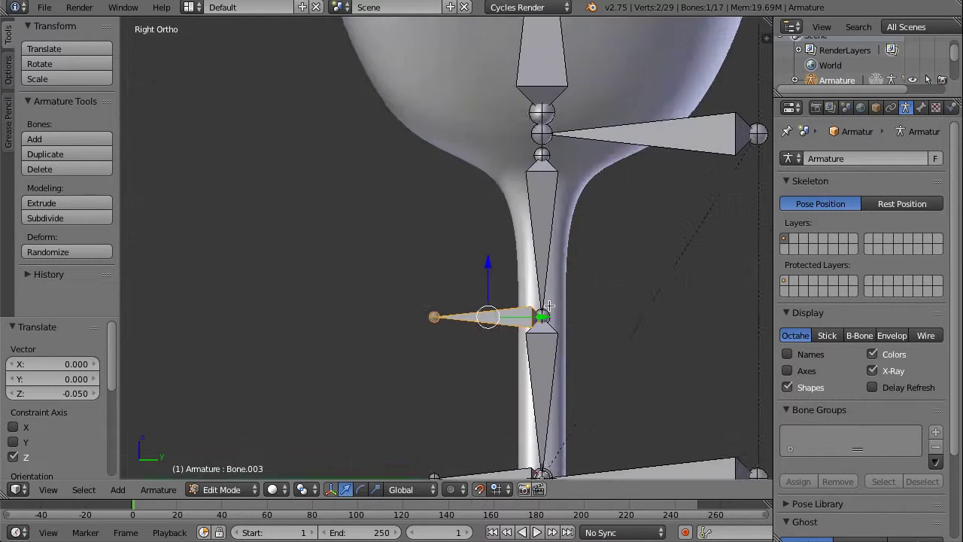
middle_drag(549, 306, 533, 324)
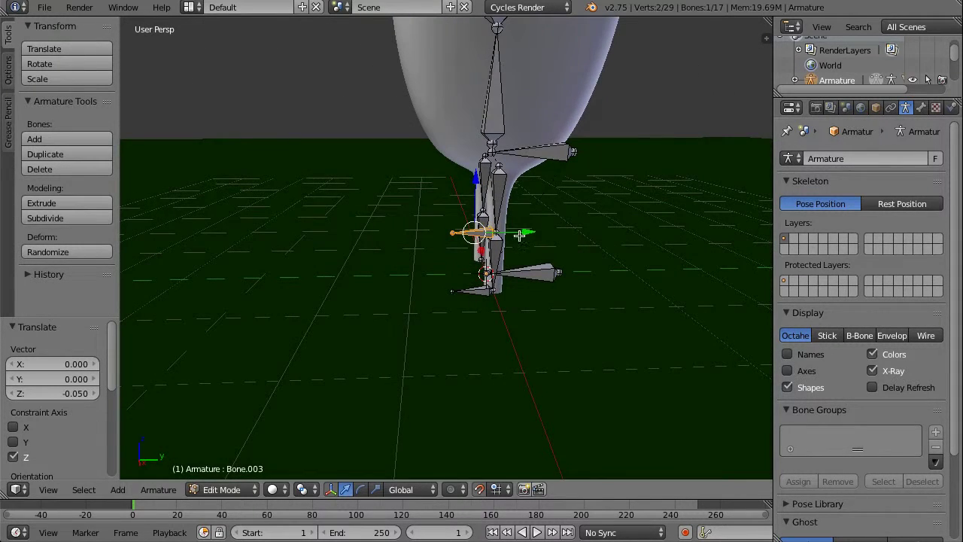
key(g)
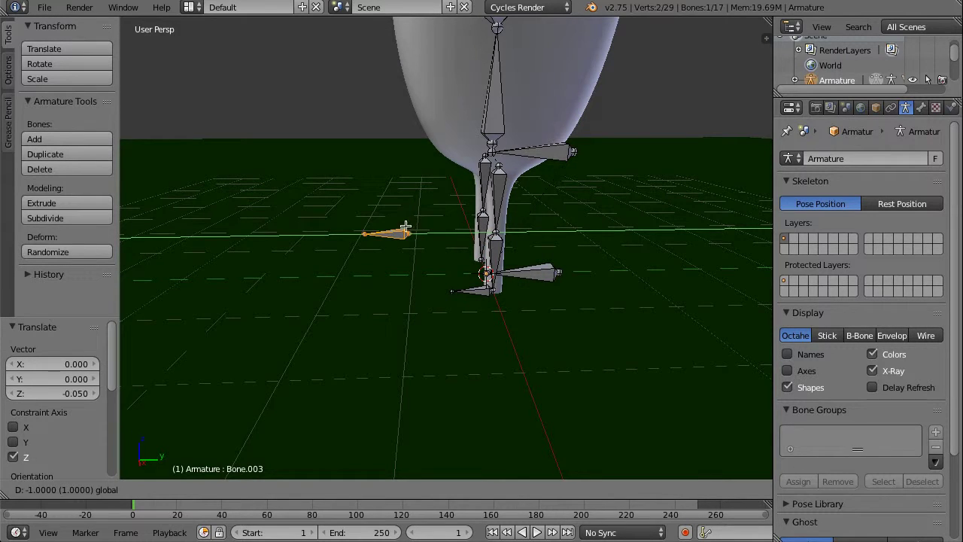
click(358, 224)
middle_drag(411, 240, 551, 278)
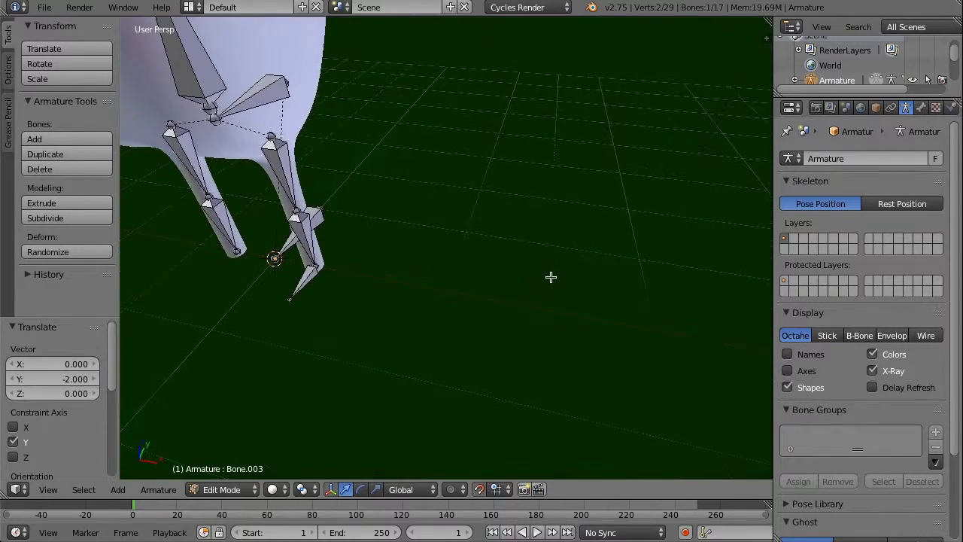
scroll(555, 271, down, 6)
middle_drag(548, 228, 484, 240)
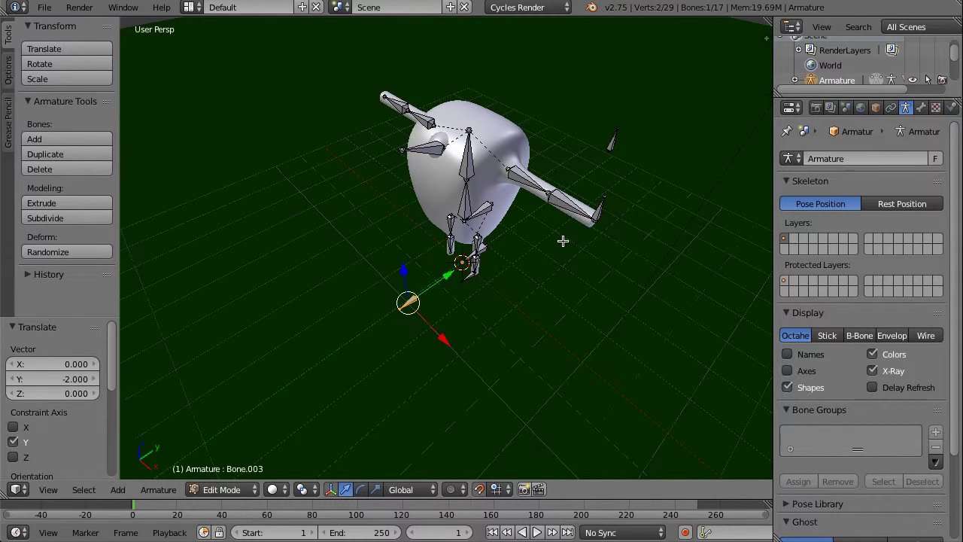
Select the control bone at the left hand and rename it
scroll(438, 261, up, 4)
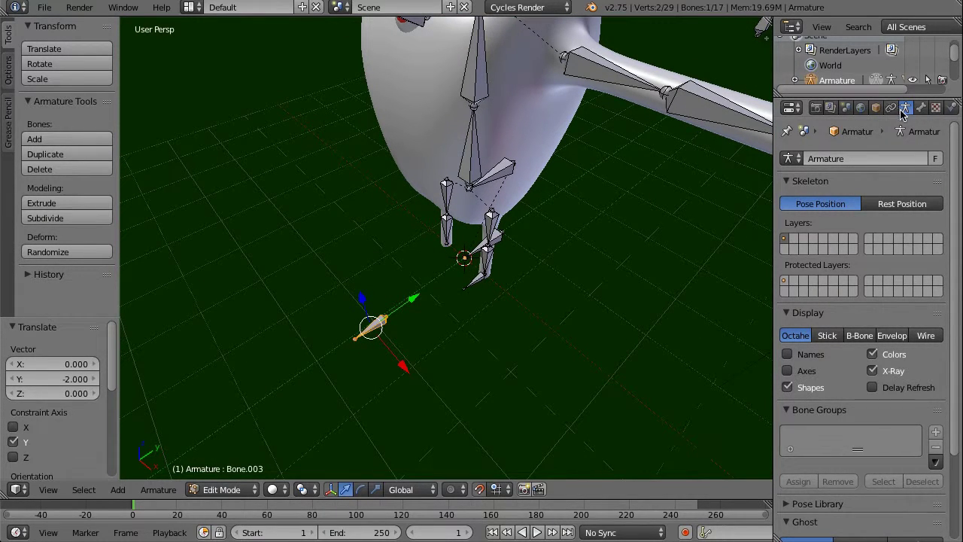
click(920, 107)
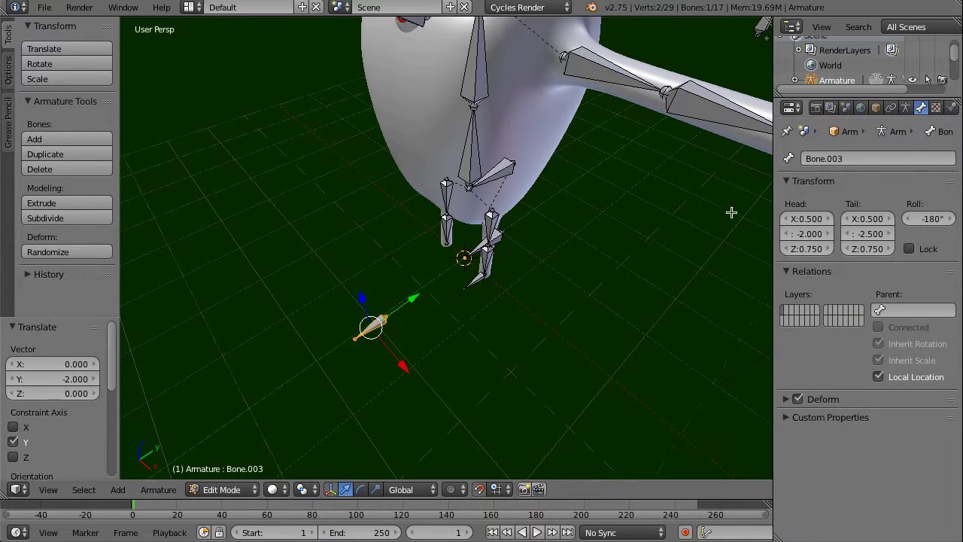
middle_drag(494, 301, 425, 278)
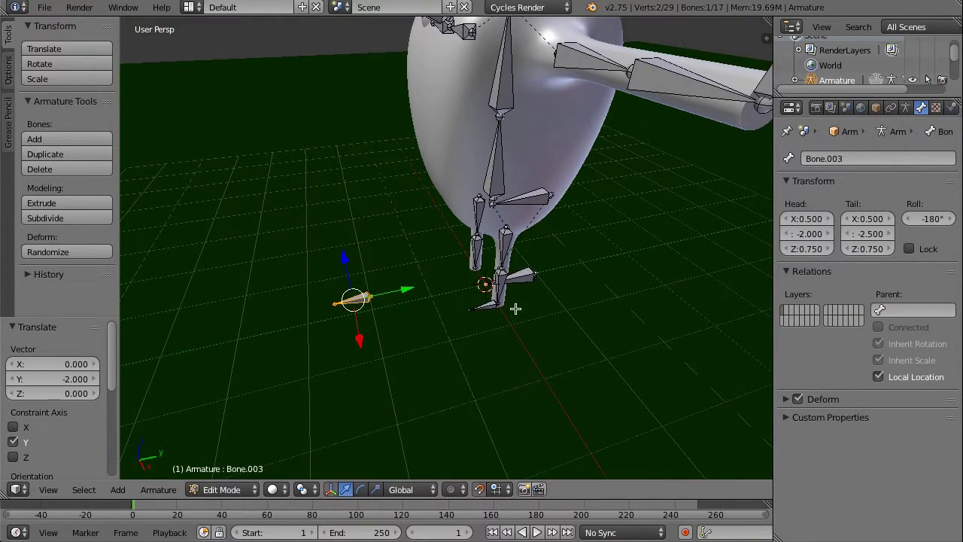
middle_drag(517, 308, 584, 251)
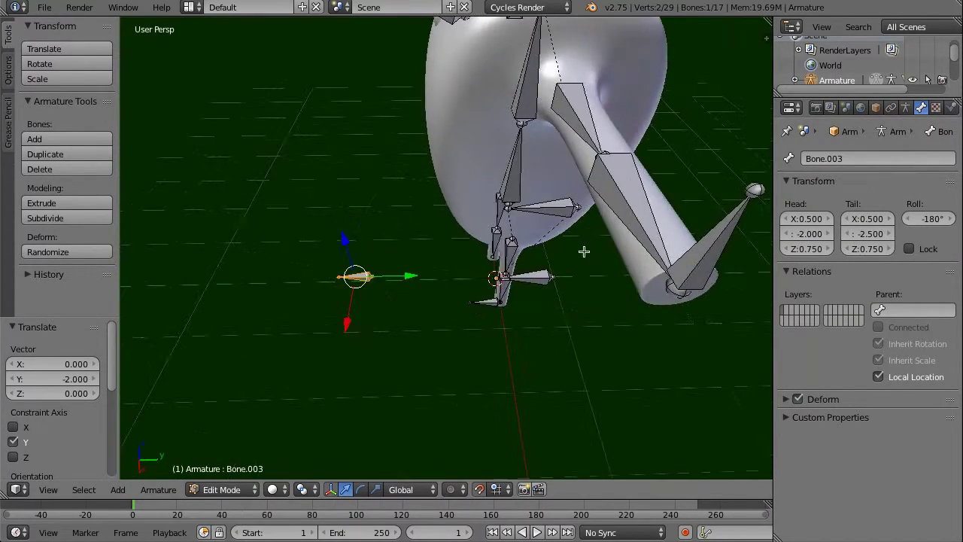
right_click(628, 215)
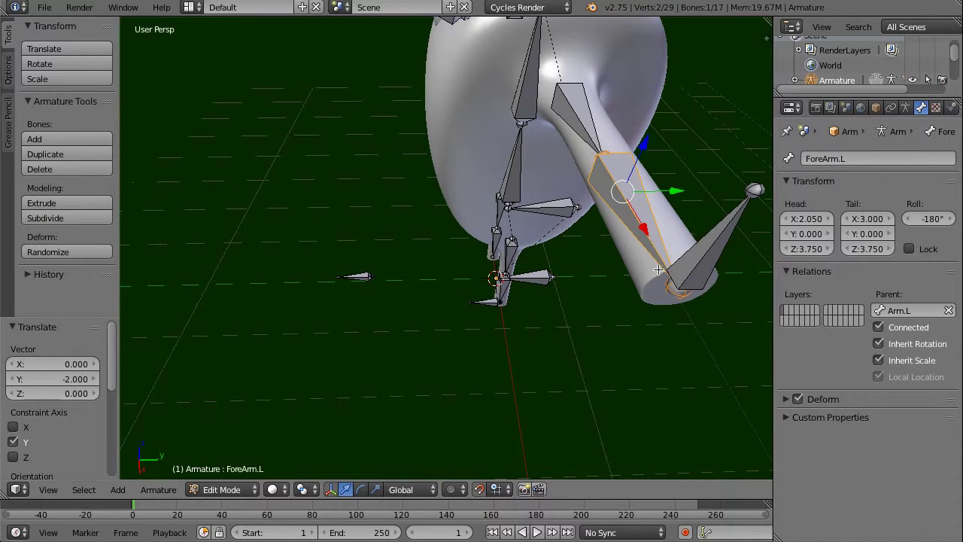
right_click(704, 256)
click(807, 159)
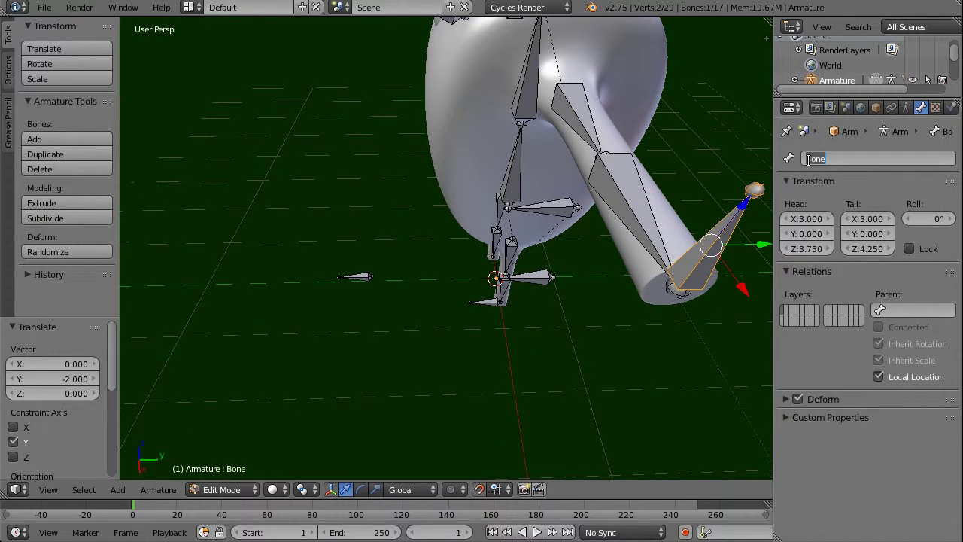
key(BackSpace)
key(Return)
Rename the control bone behind the left elbow as ArmPoleTarget.L
middle_drag(730, 202, 525, 232)
right_click(596, 151)
click(826, 157)
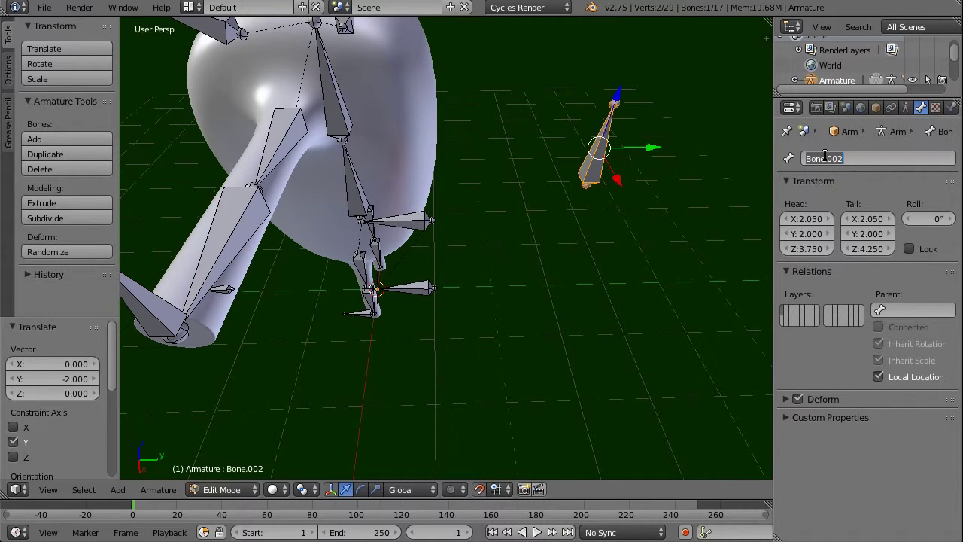
text(ArmPoleTarget)
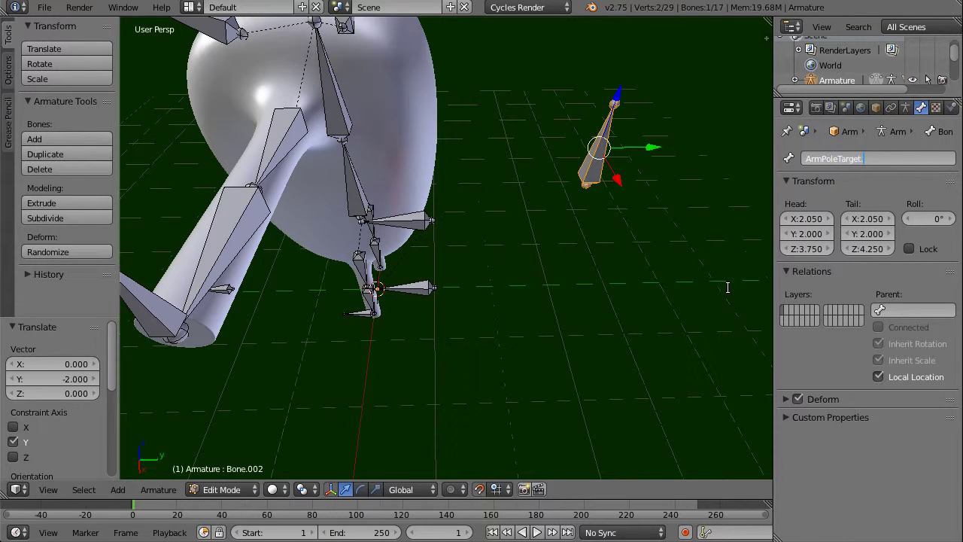
text(.L)
key(Return)
Rename the control bone at the left foot as LegTarget.L
middle_drag(705, 276, 261, 196)
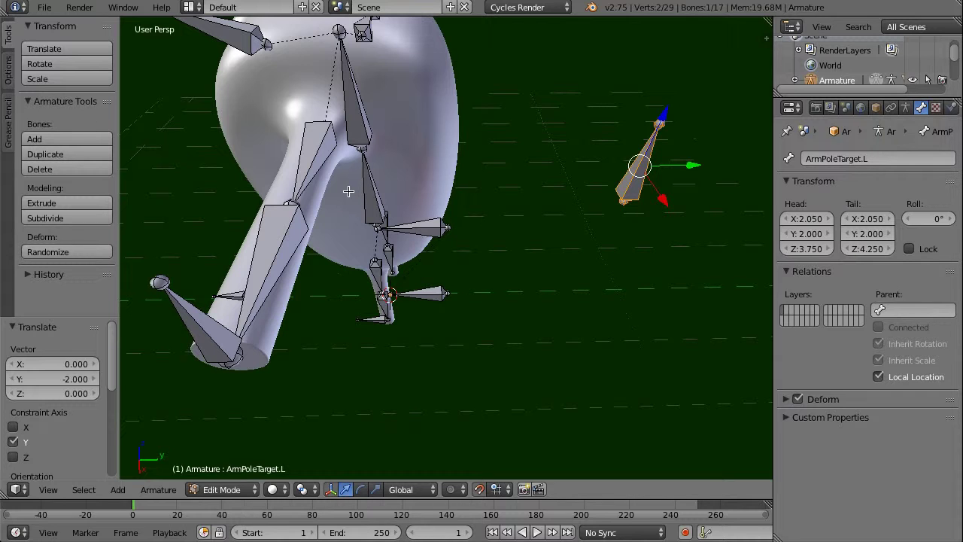
middle_drag(348, 191, 396, 224)
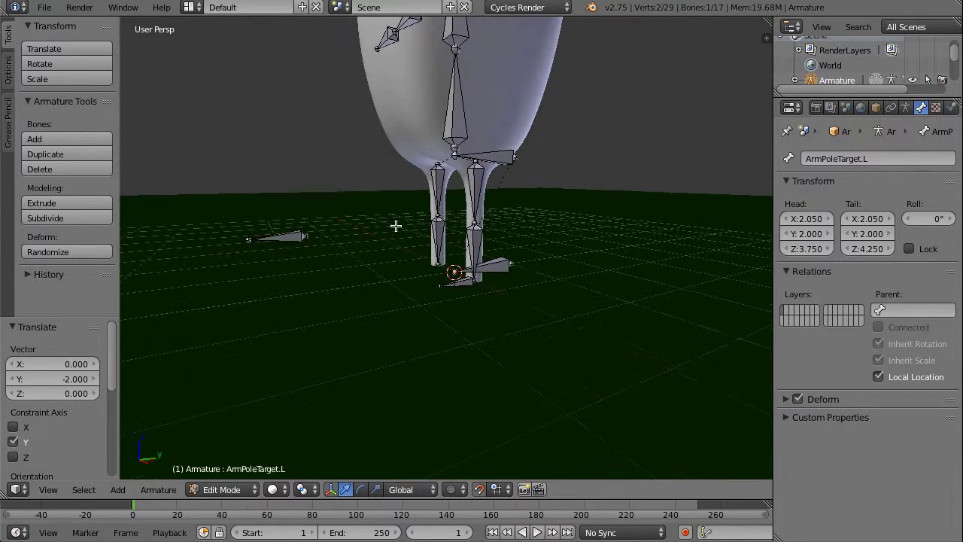
right_click(460, 284)
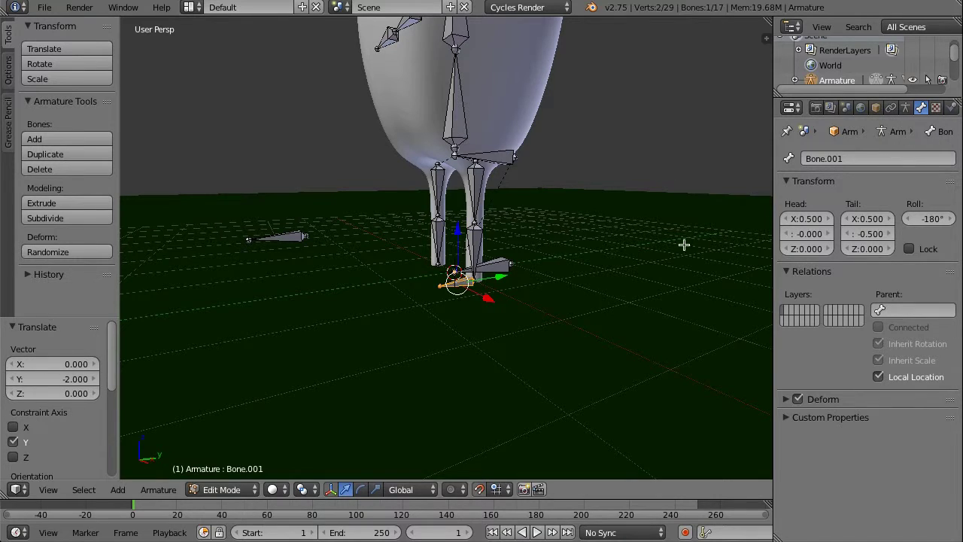
right_click(476, 241)
right_click(454, 282)
click(848, 158)
text(L)
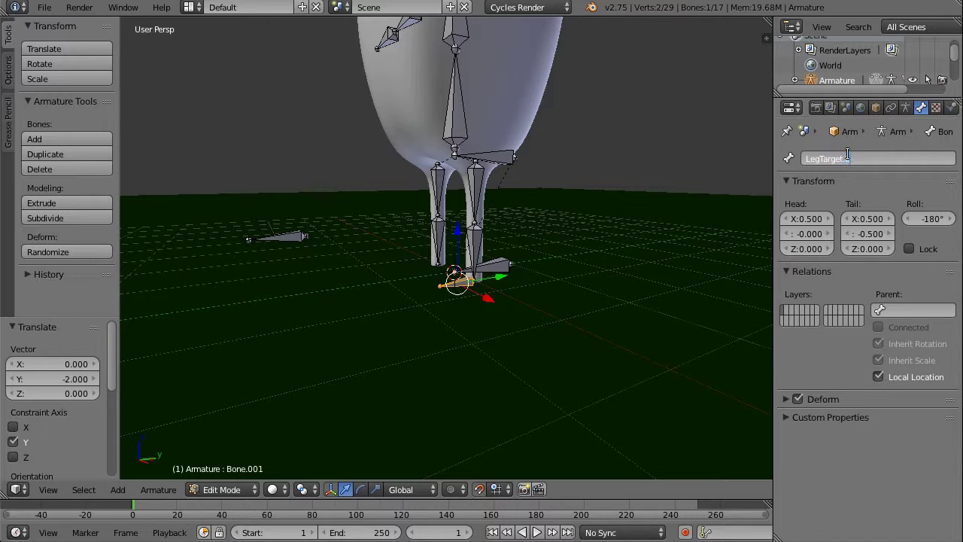
text(egTarget.L)
key(Return)
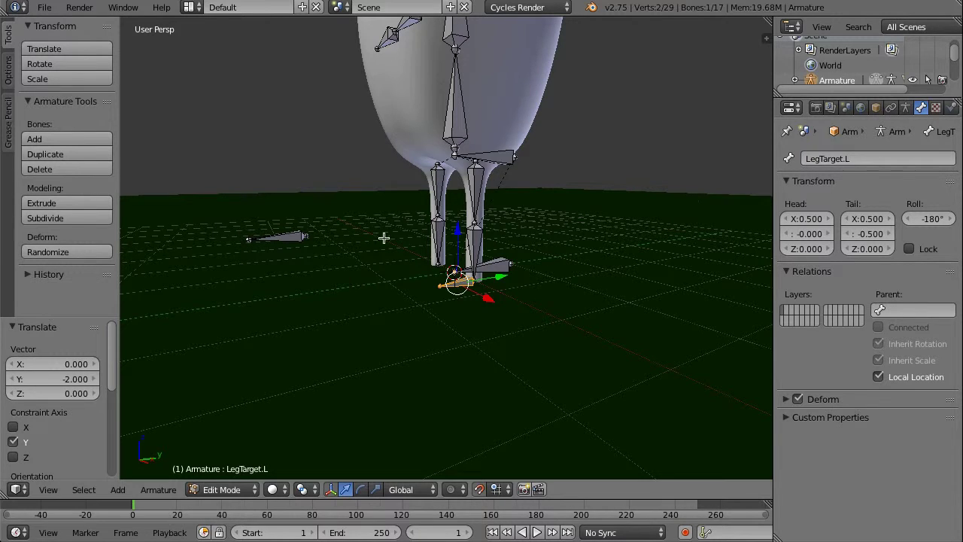
Rename the control bone in front of the left knee as LegPoleTarget.L
right_click(278, 237)
click(828, 159)
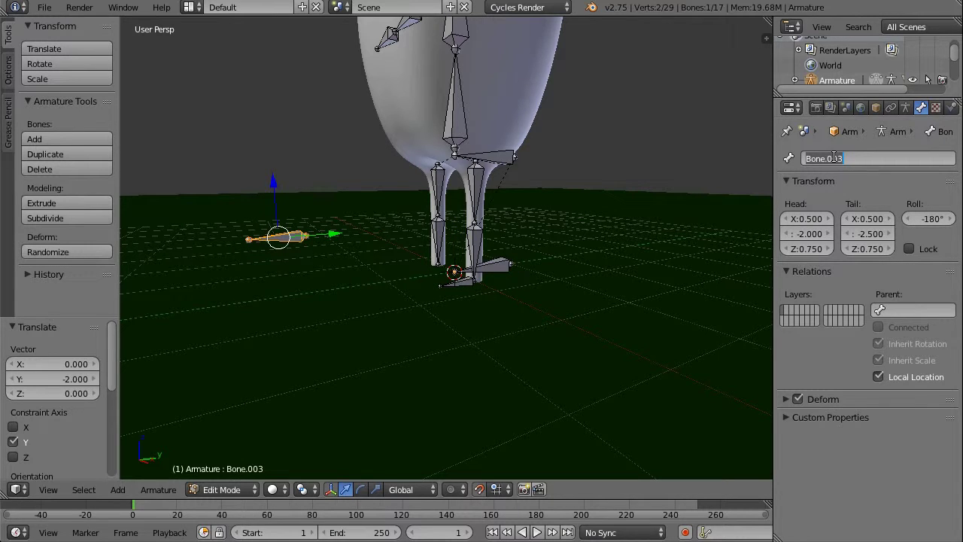
text(LegPoleTarget.L)
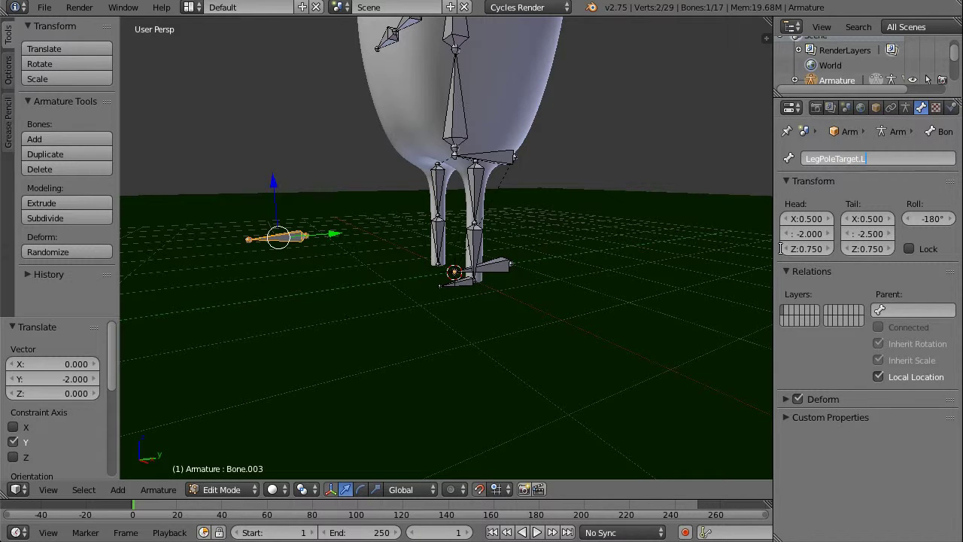
key(Return)
Select the four left-side control bones for knee, foot, hand and elbow together and duplicate them in place
middle_drag(378, 224, 421, 277)
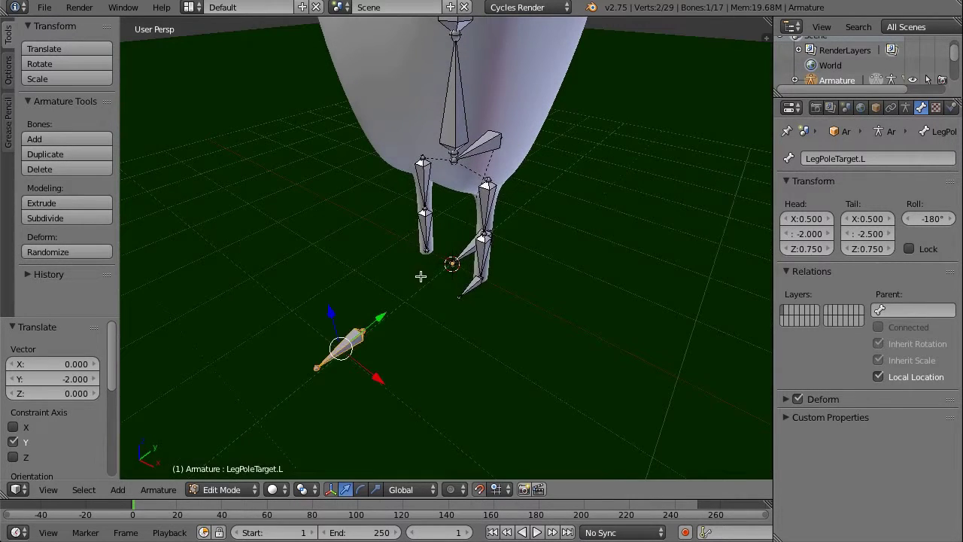
scroll(674, 288, down, 5)
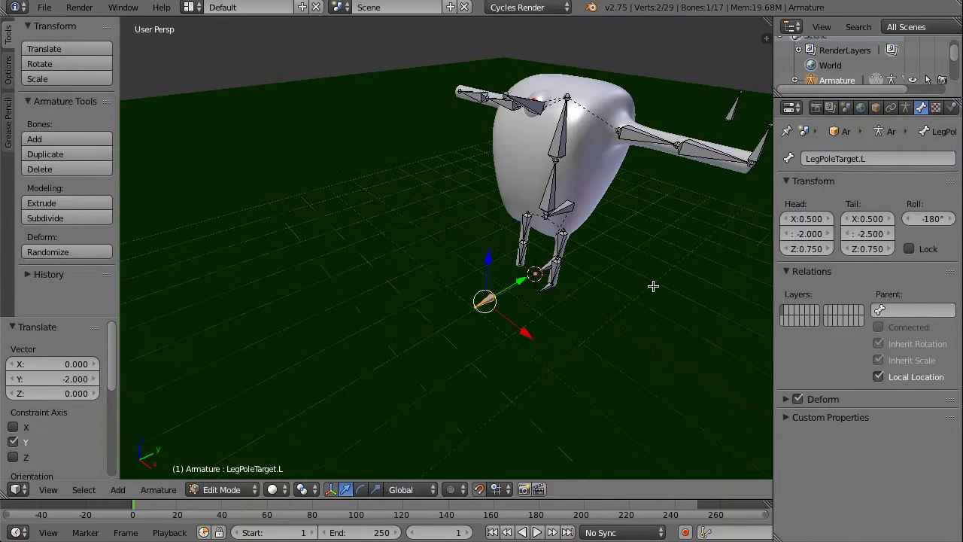
scroll(653, 286, up, 2)
middle_drag(656, 282, 570, 316)
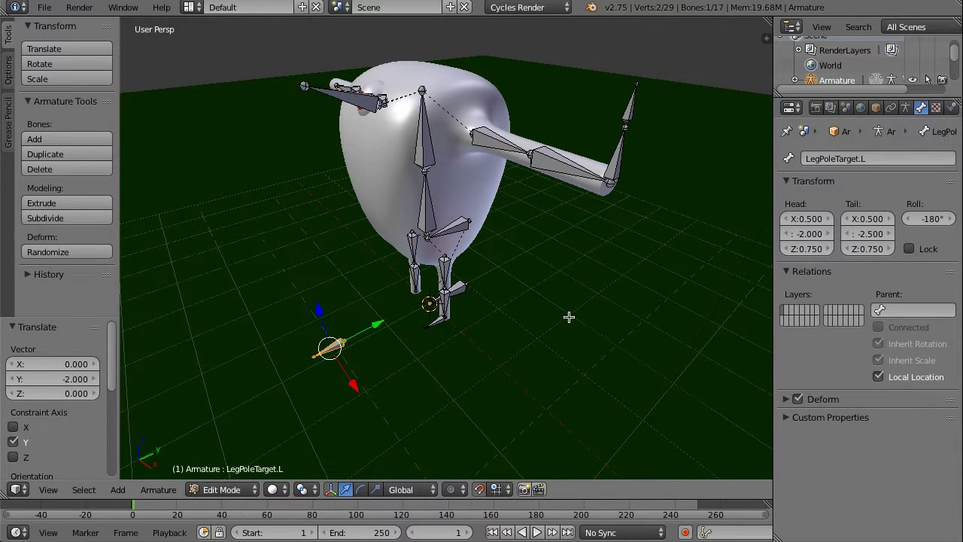
shift+right_click(435, 322)
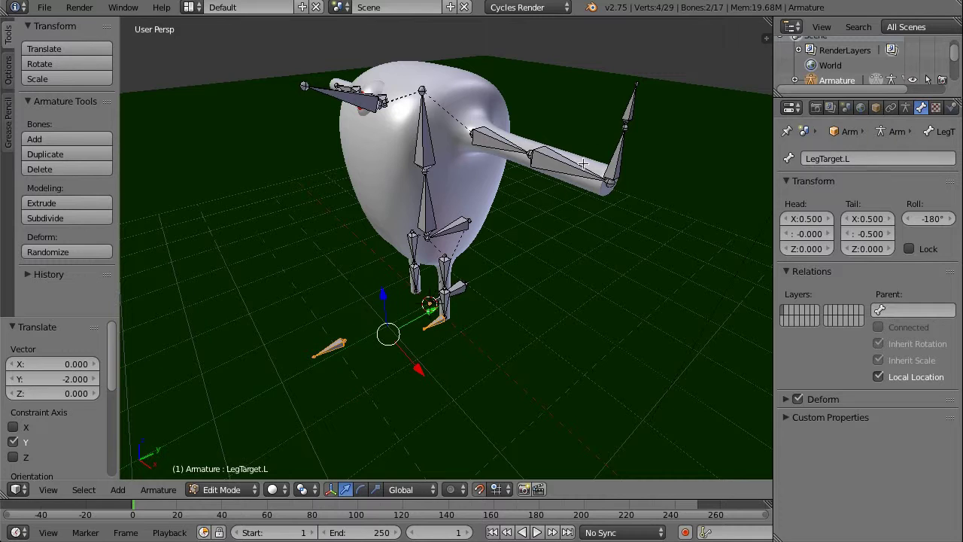
shift+right_click(622, 154)
shift+right_click(631, 104)
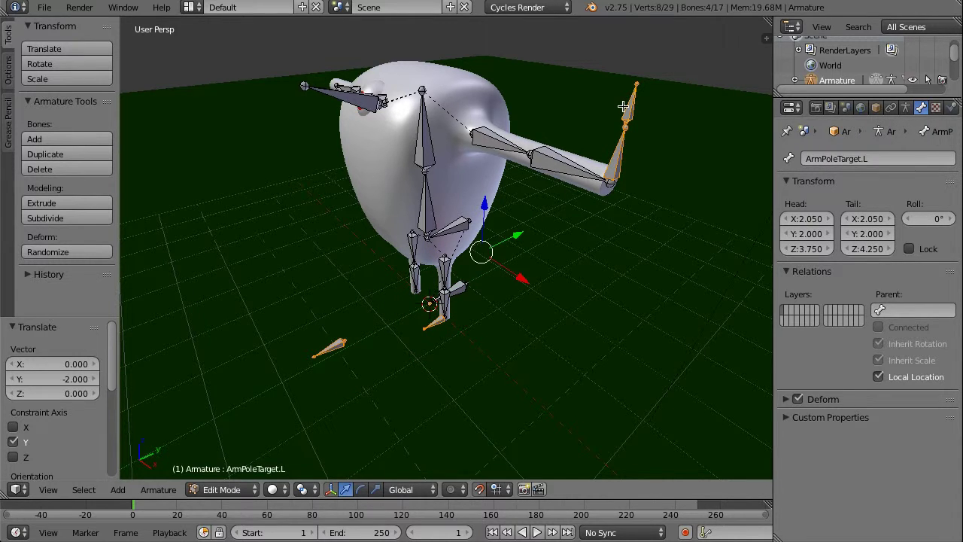
key(shift+d)
right_click(623, 106)
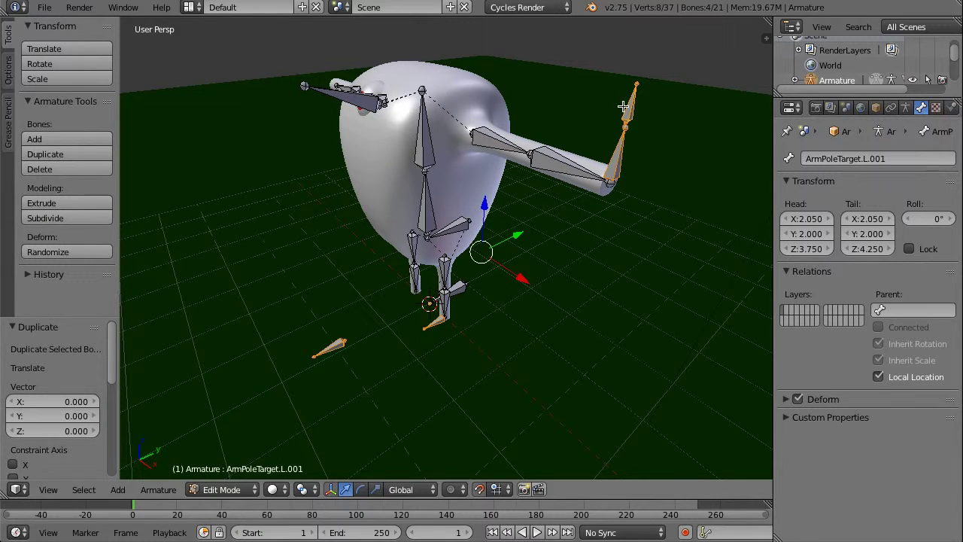
key(ctrl+m)
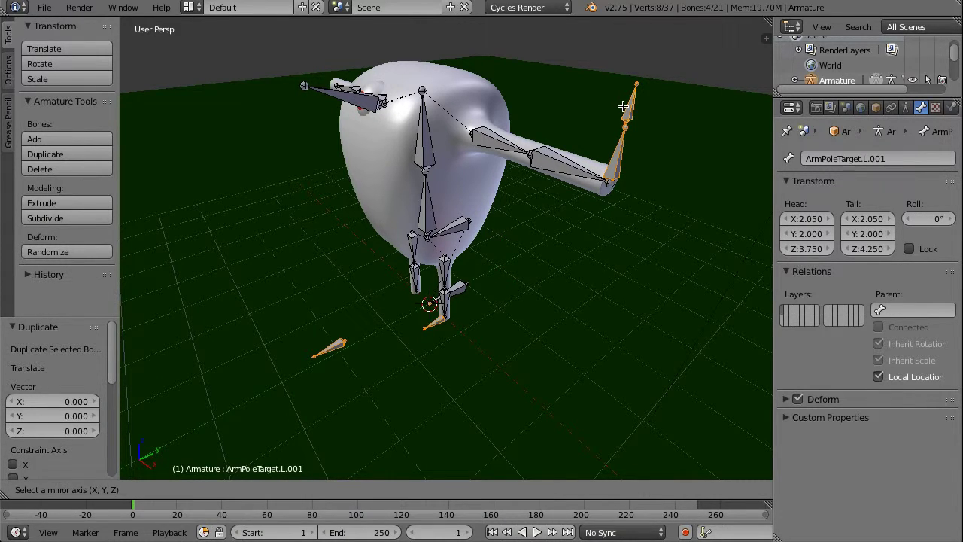
key(x)
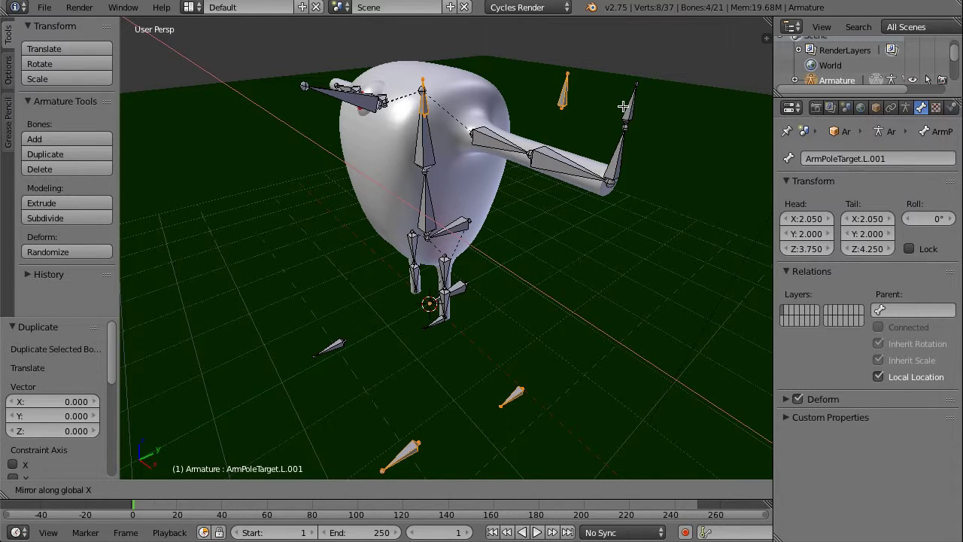
key(Escape)
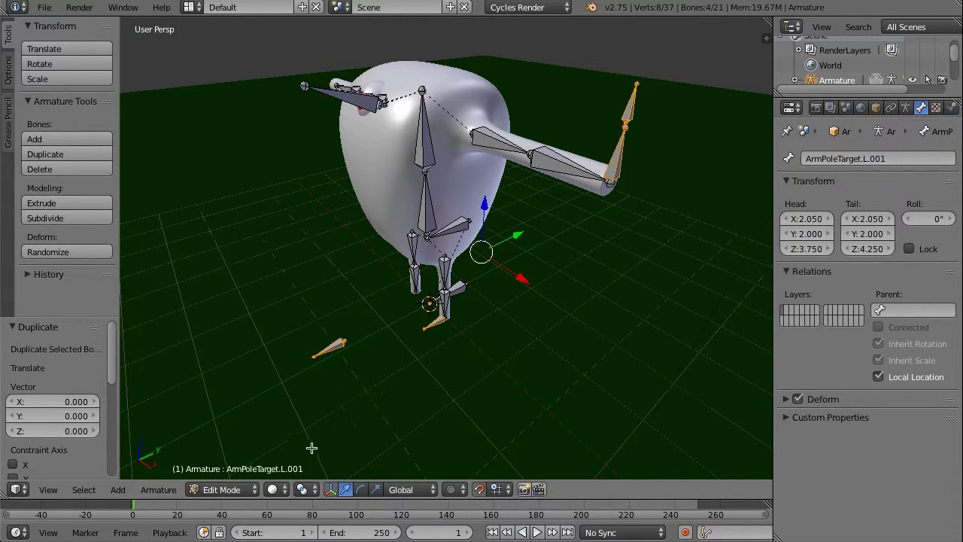
key(n)
scroll(710, 381, down, 10)
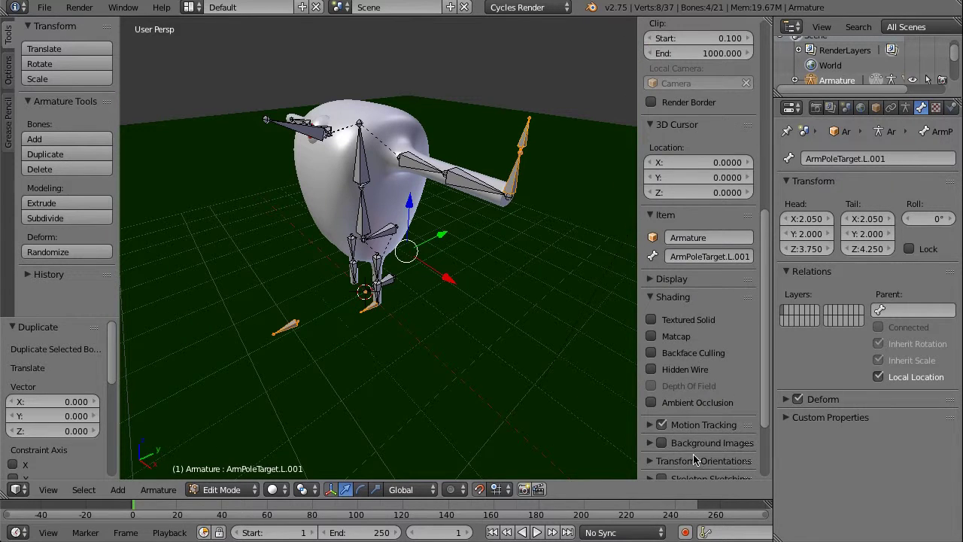
scroll(683, 412, up, 7)
scroll(683, 412, up, 10)
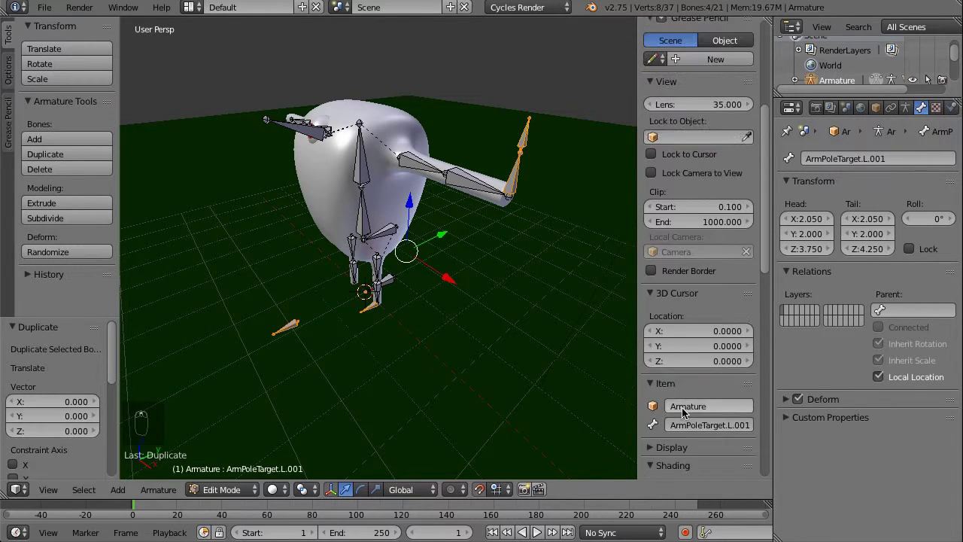
key(n)
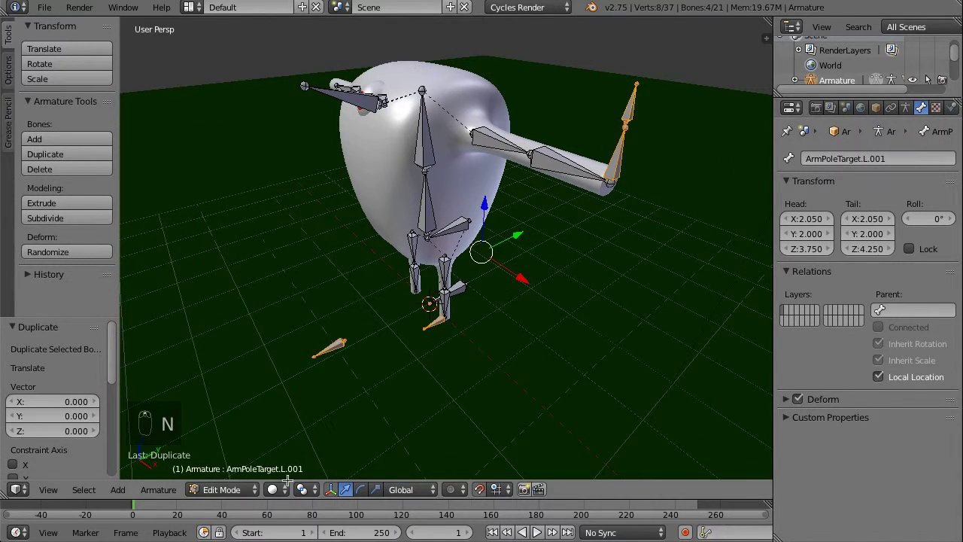
Set the pivot point to the 3D Cursor for mirroring the duplicated control bones
click(315, 490)
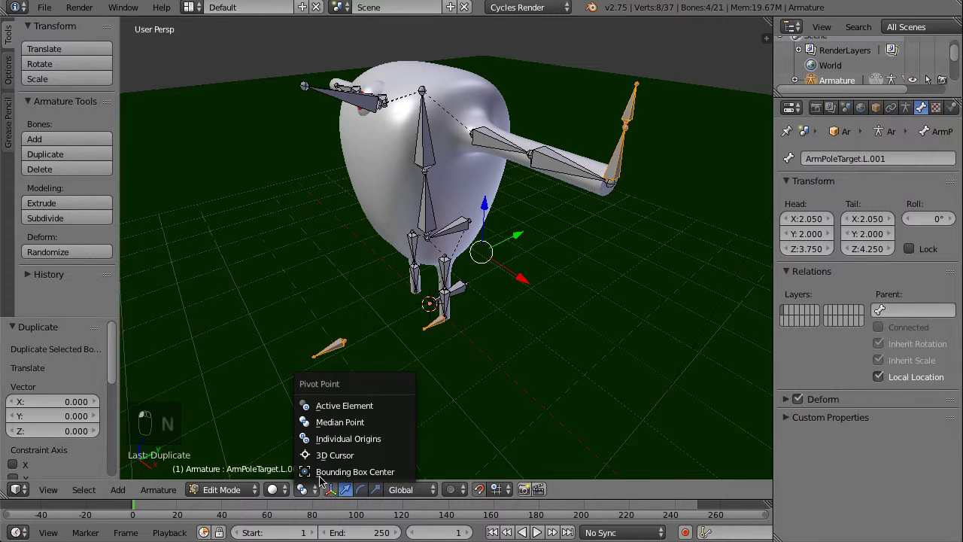
click(328, 456)
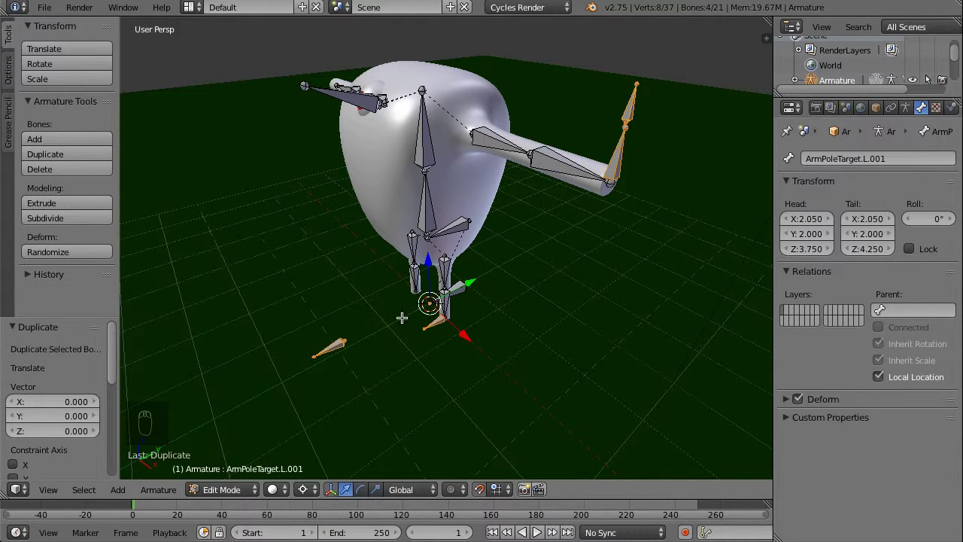
middle_drag(226, 389, 336, 378)
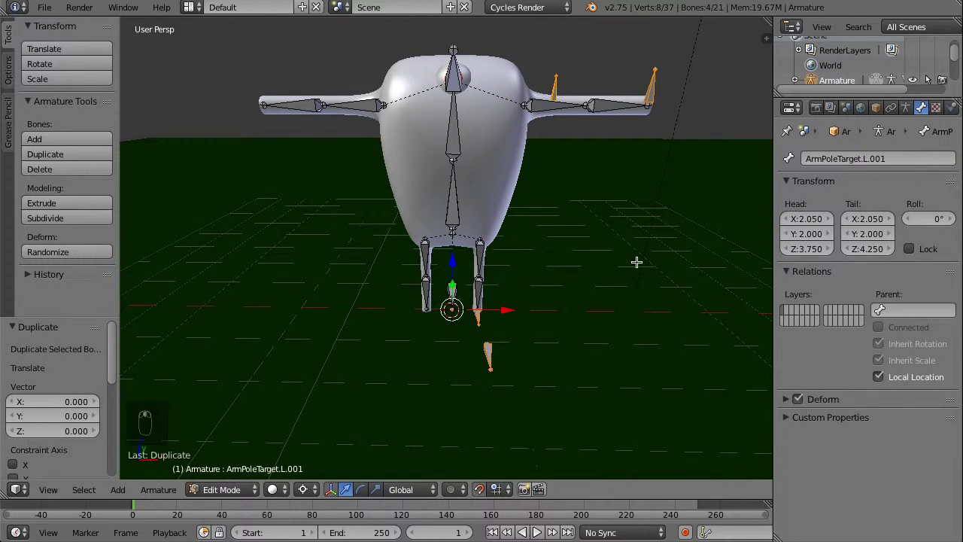
Place the 3D Cursor away from the character, and reset it to the world origin
click(723, 71)
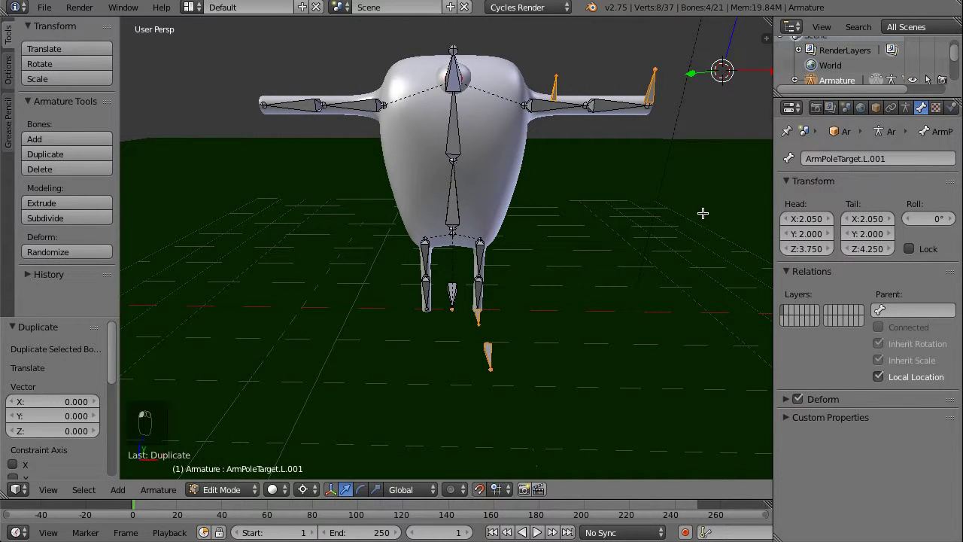
key(shift+c)
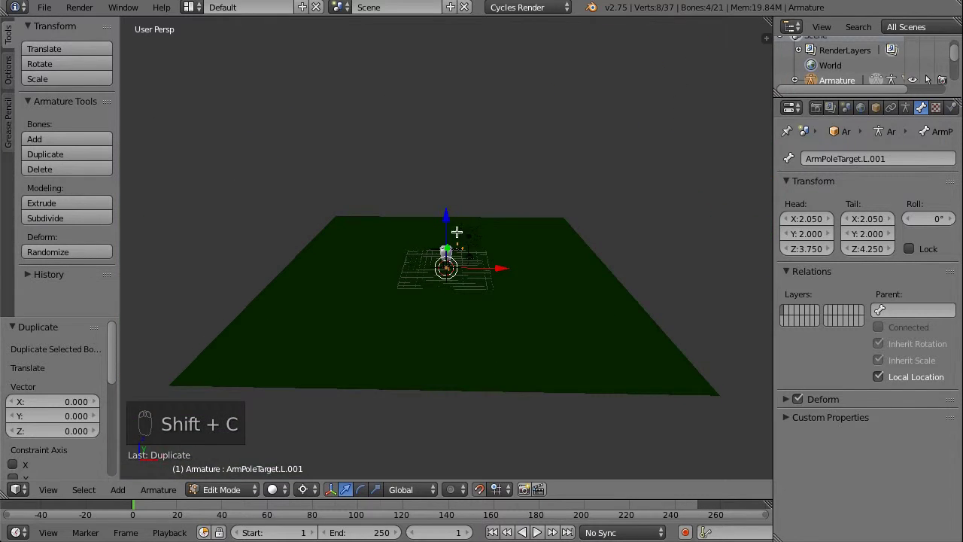
scroll(426, 265, up, 2)
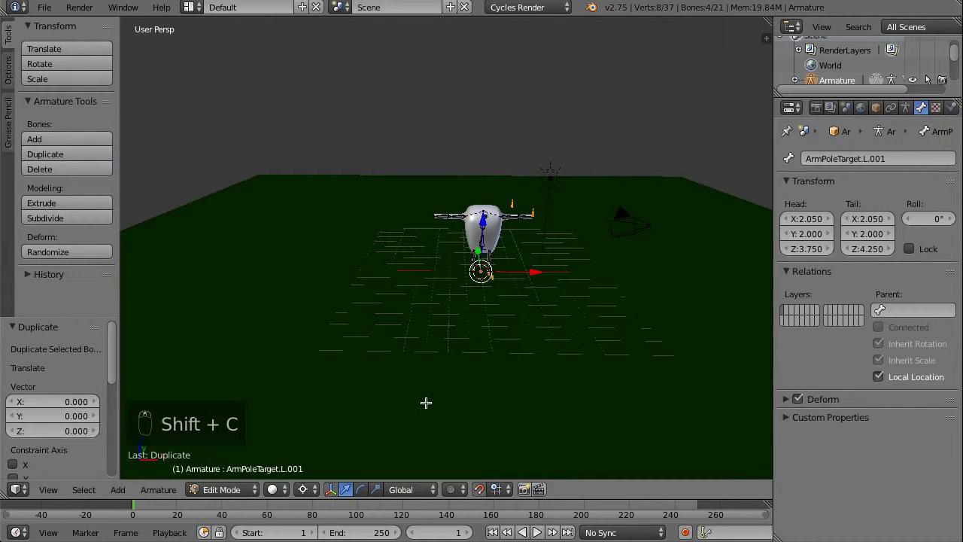
Show only the first scene layer in Object Mode to hide the green ground plane, and return the armature to Edit Mode
key(Tab)
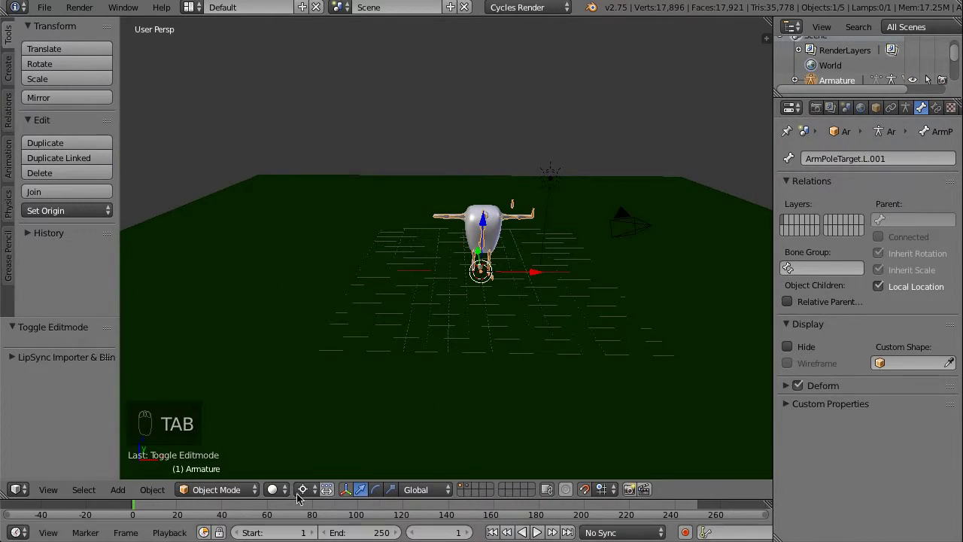
click(462, 490)
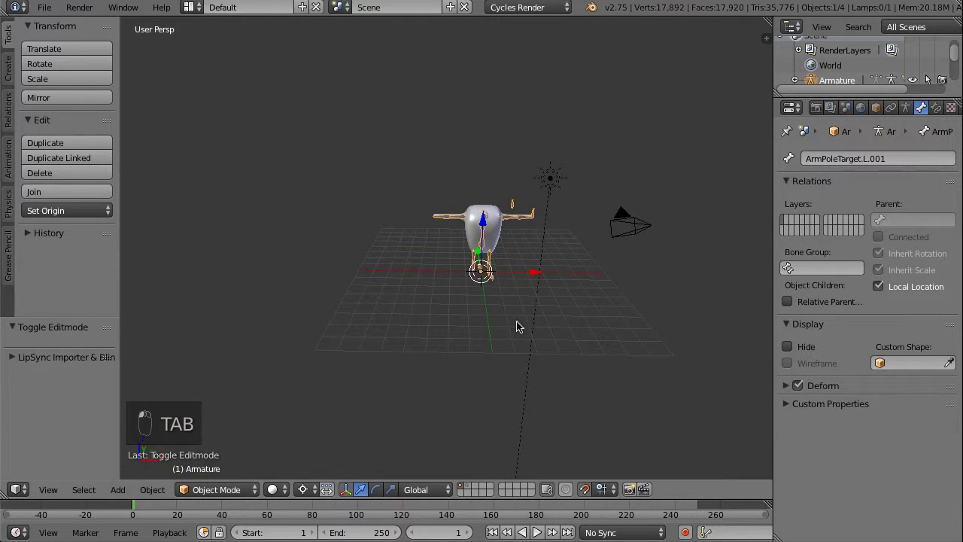
key(shift+c)
scroll(516, 271, up, 5)
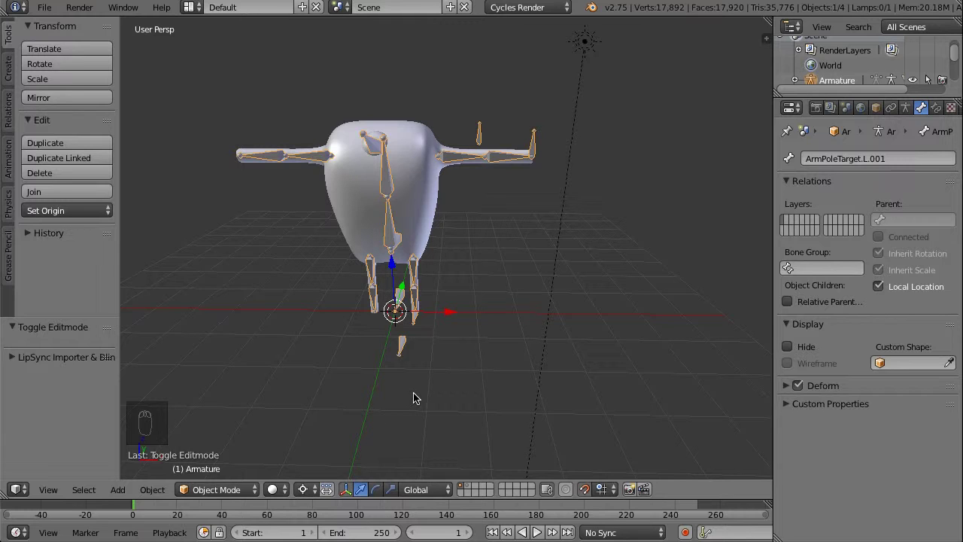
key(Tab)
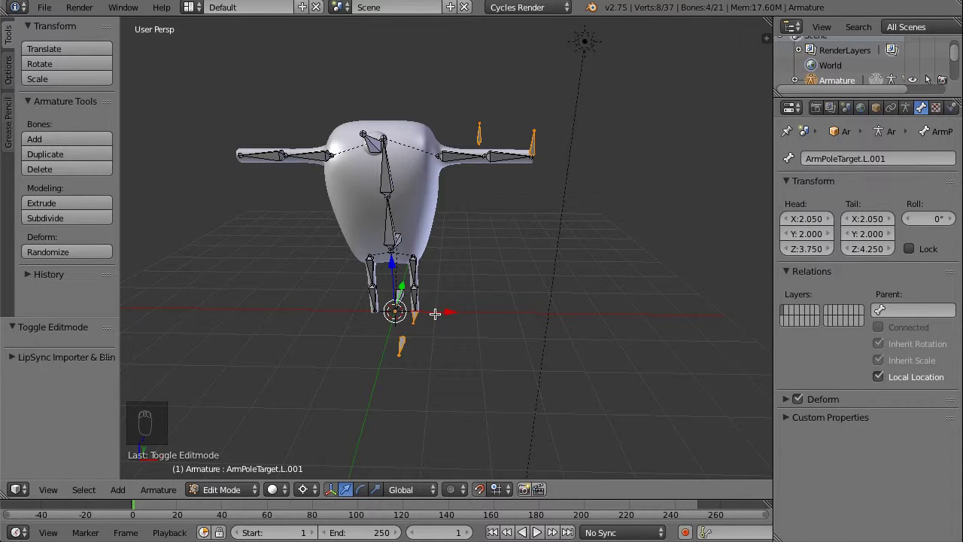
Mirror the four duplicated control bones across the 3D Cursor along the global X axis
key(ctrl+m)
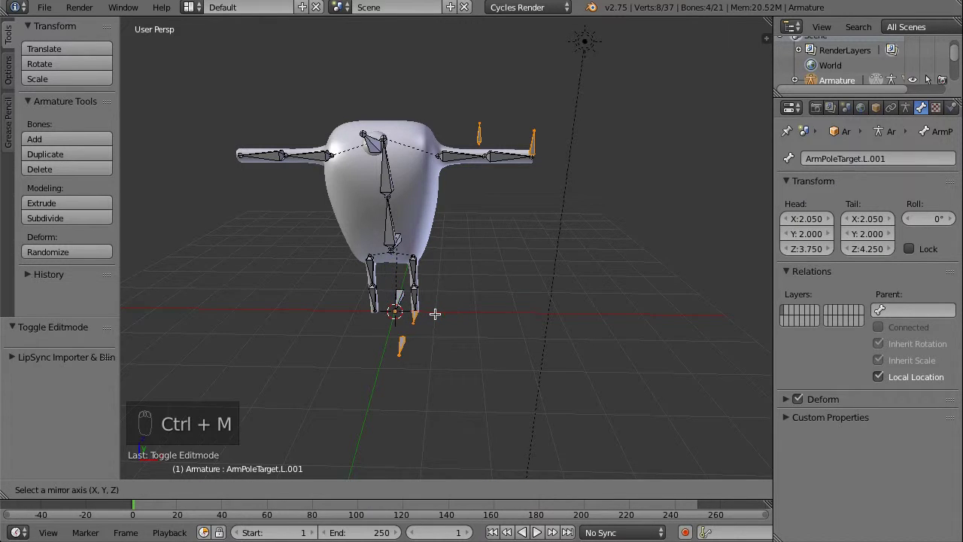
key(x)
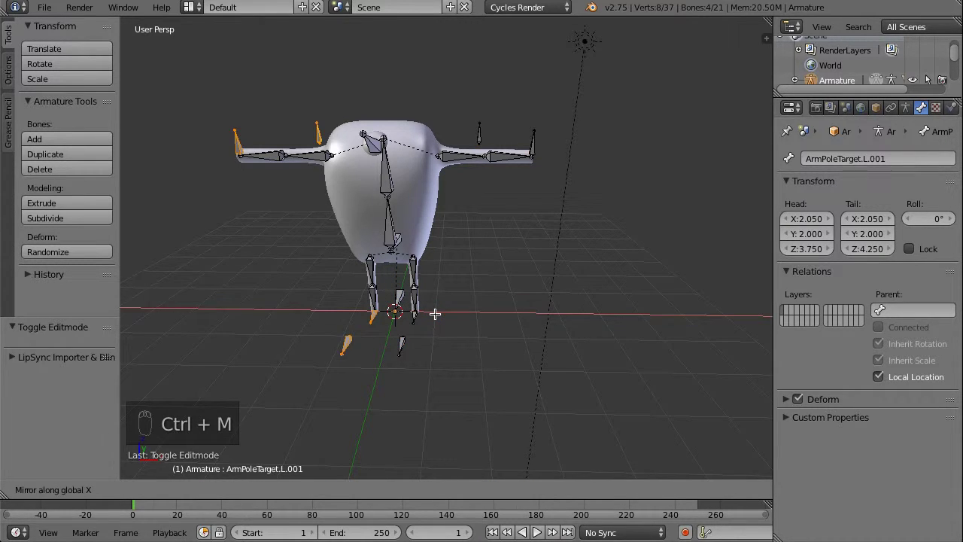
click(435, 314)
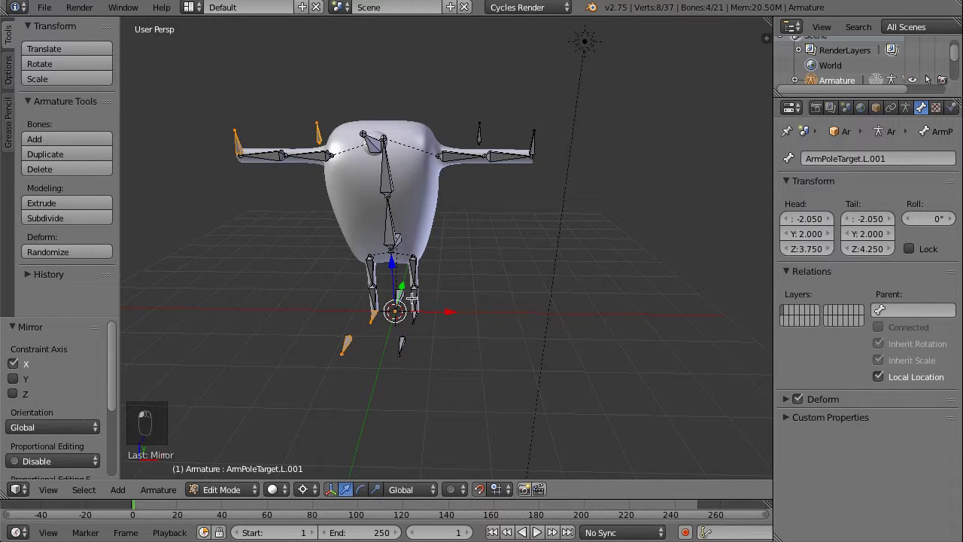
middle_drag(240, 260, 712, 385)
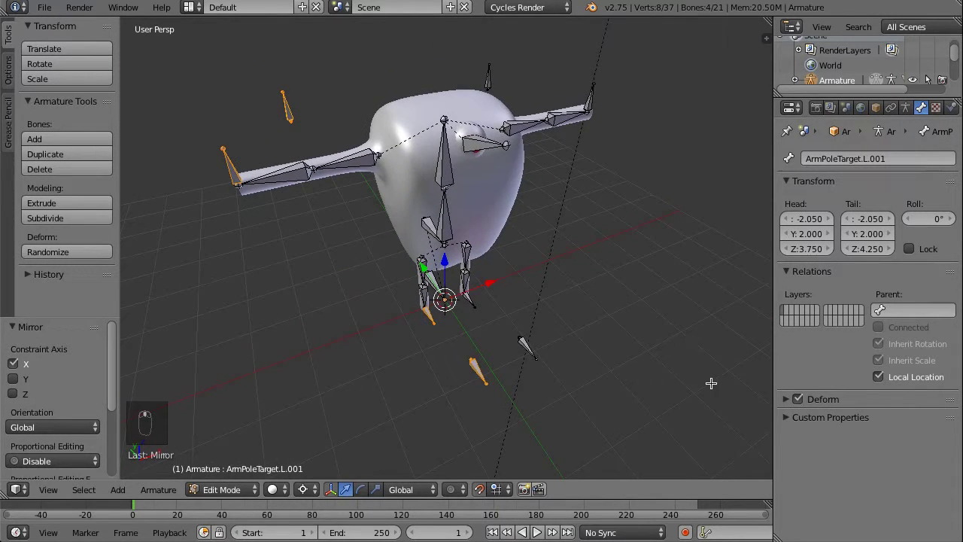
Flip the names of the mirrored control bones to the .R side, and check the names of both leg pole target bones
click(158, 490)
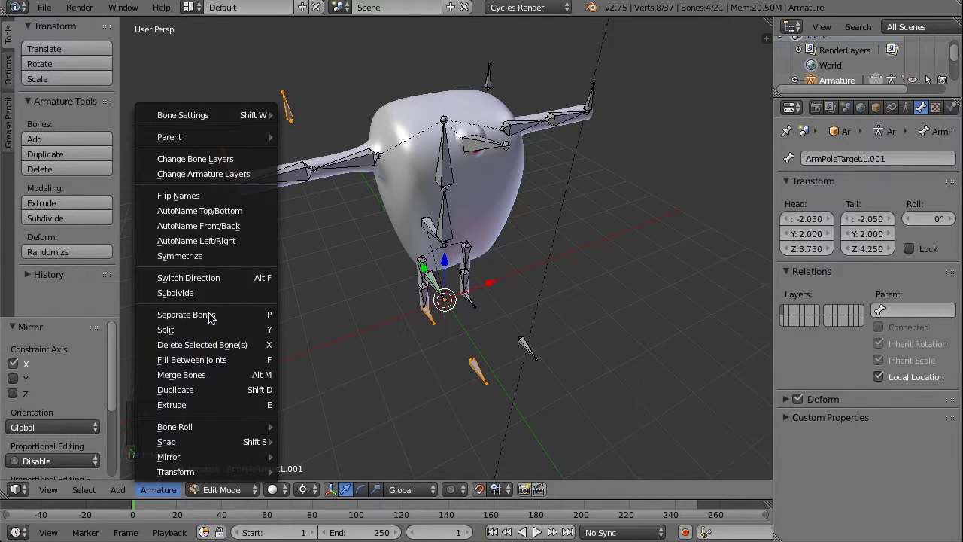
click(202, 194)
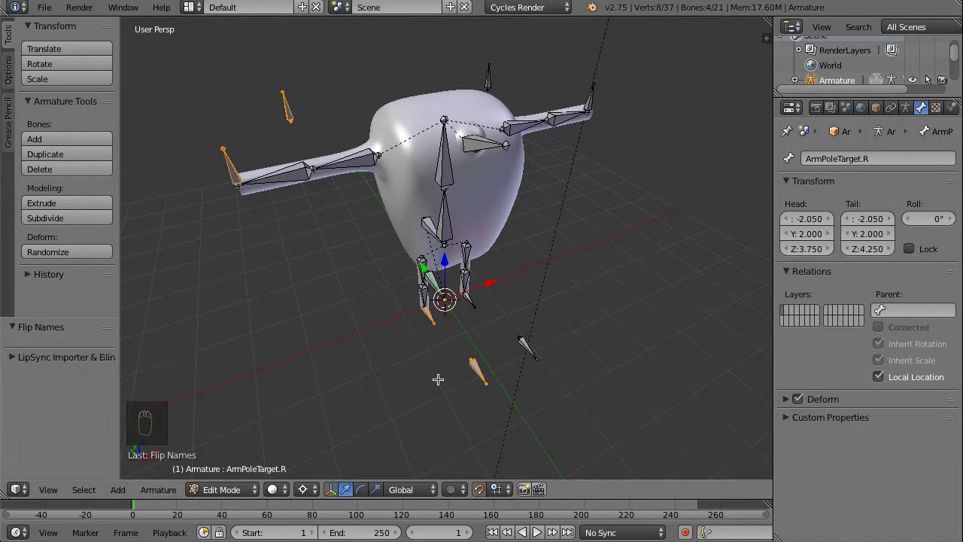
right_click(474, 372)
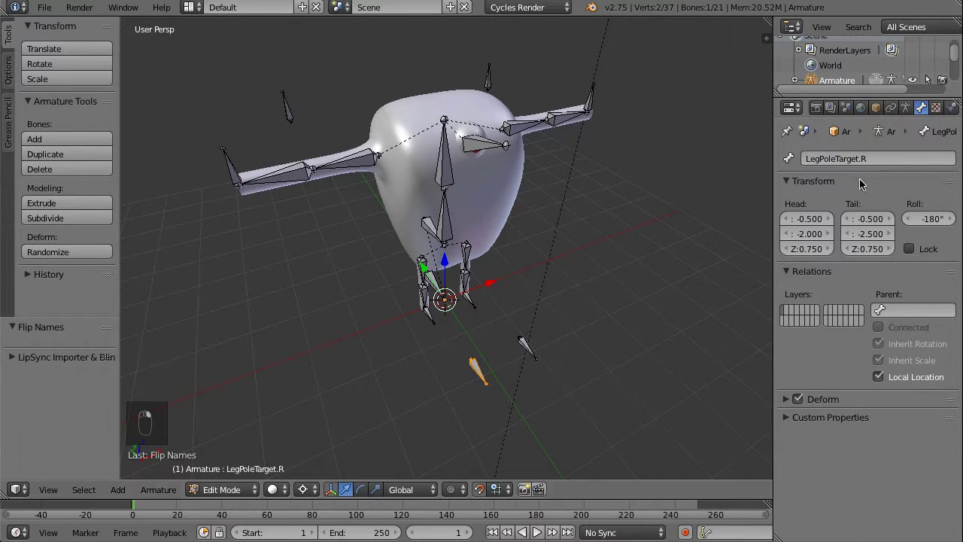
right_click(528, 347)
right_click(480, 372)
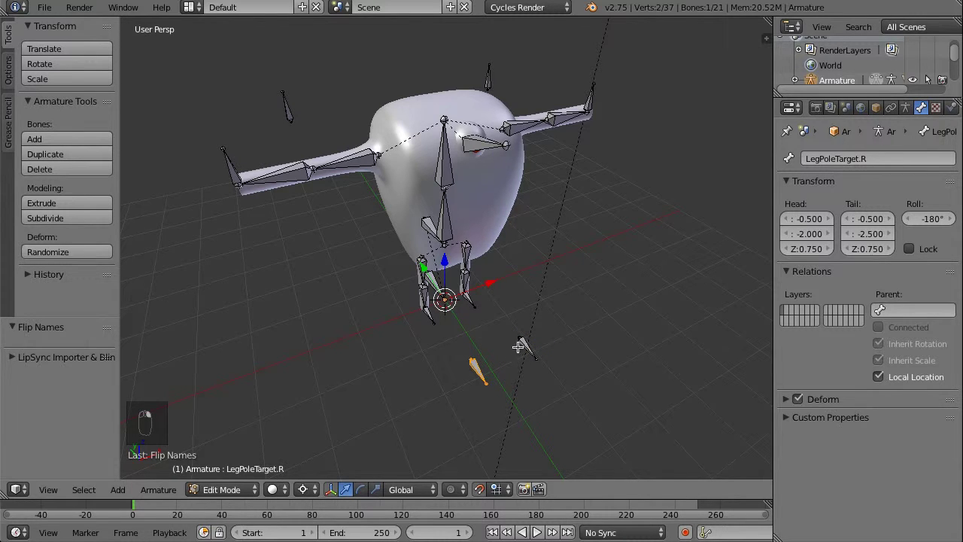
right_click(529, 346)
Select all eight target and pole target bones of both arms and both legs together
middle_drag(693, 340, 412, 307)
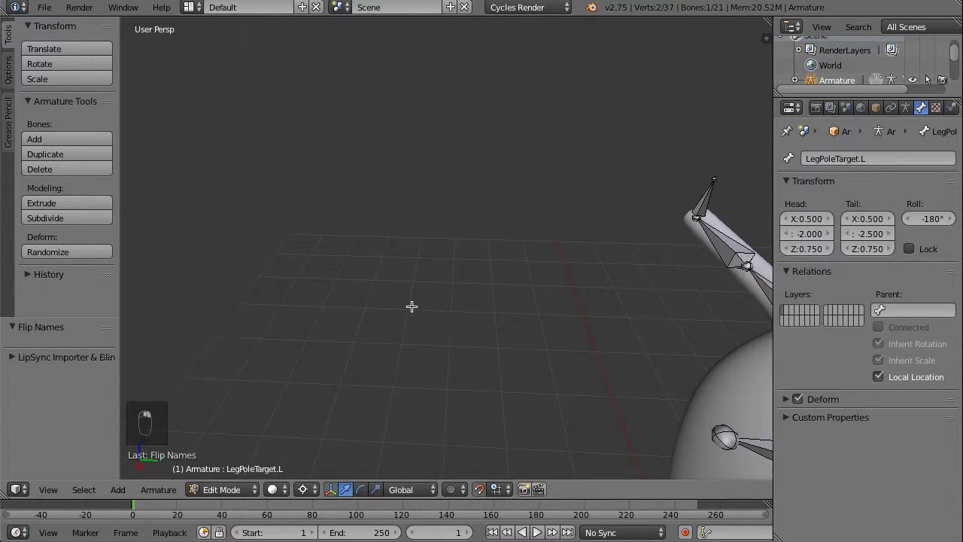
scroll(420, 310, down, 5)
middle_drag(519, 397, 489, 291)
scroll(487, 288, up, 8)
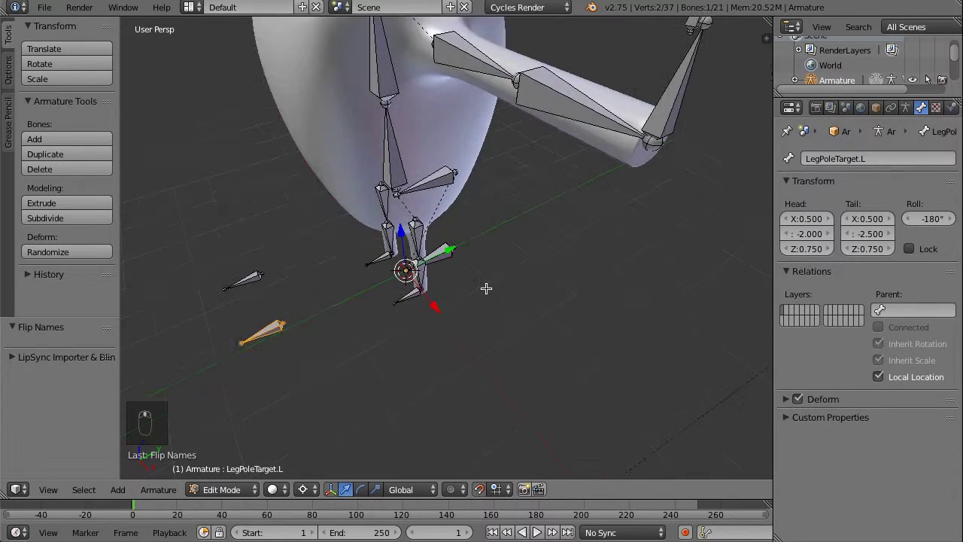
scroll(486, 288, down, 5)
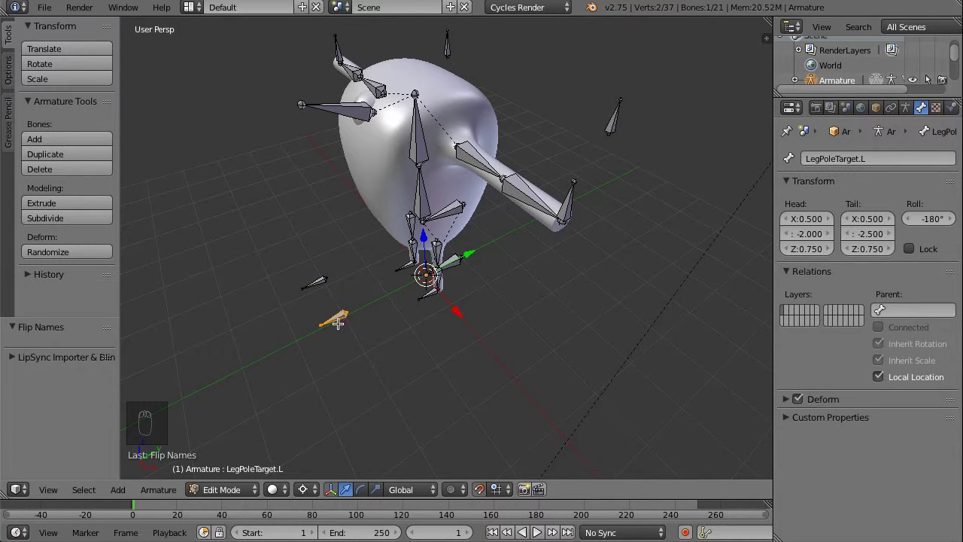
shift+right_click(563, 202)
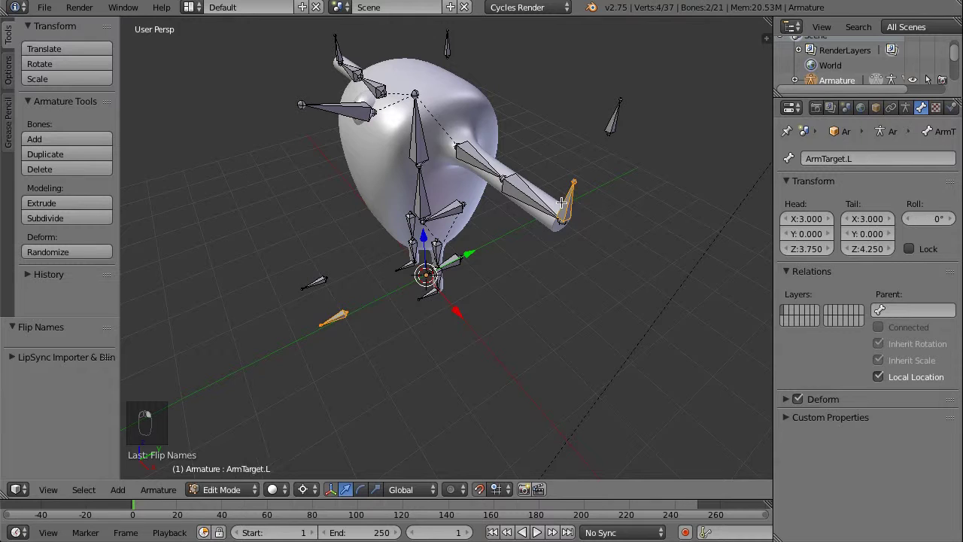
middle_drag(520, 237, 617, 269)
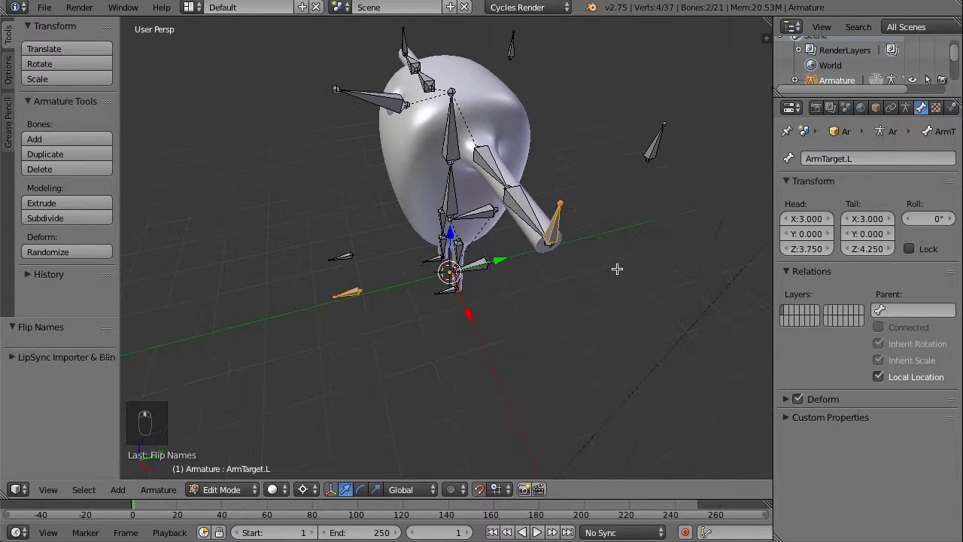
shift+right_click(657, 144)
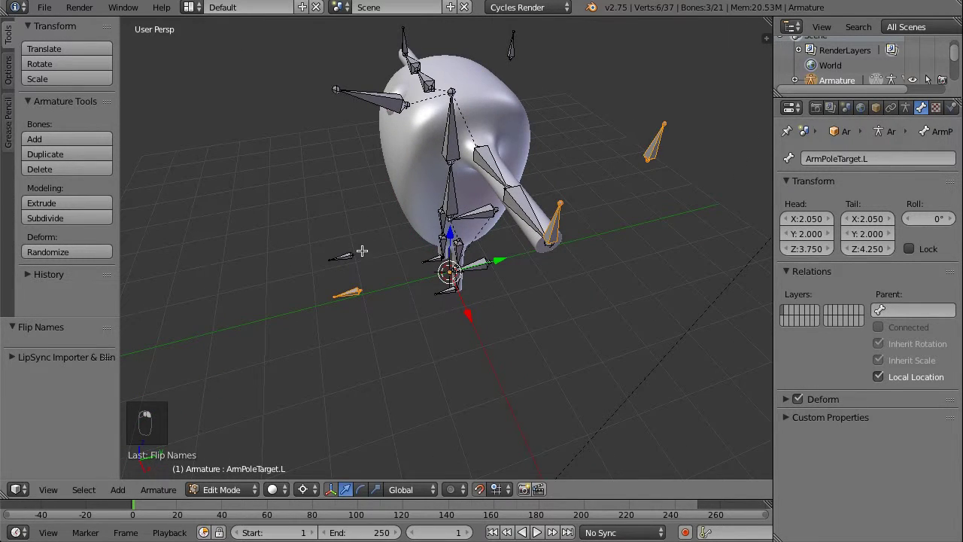
shift+right_click(447, 290)
shift+right_click(430, 258)
shift+right_click(335, 256)
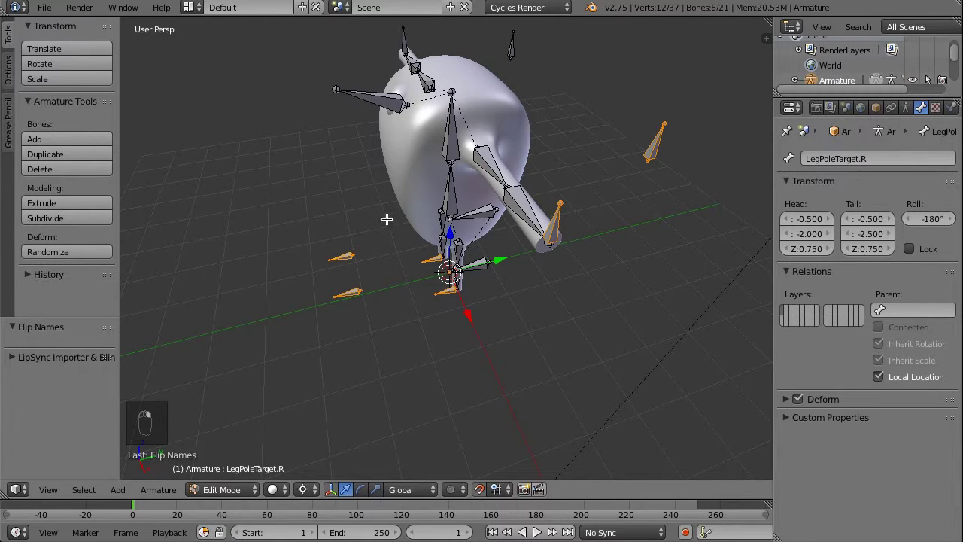
middle_drag(396, 215, 506, 196)
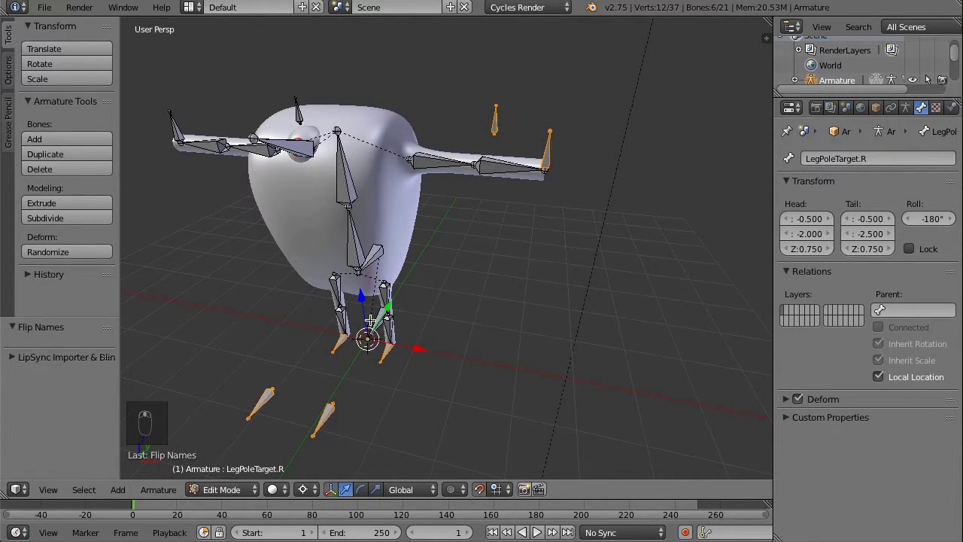
middle_drag(373, 335, 515, 367)
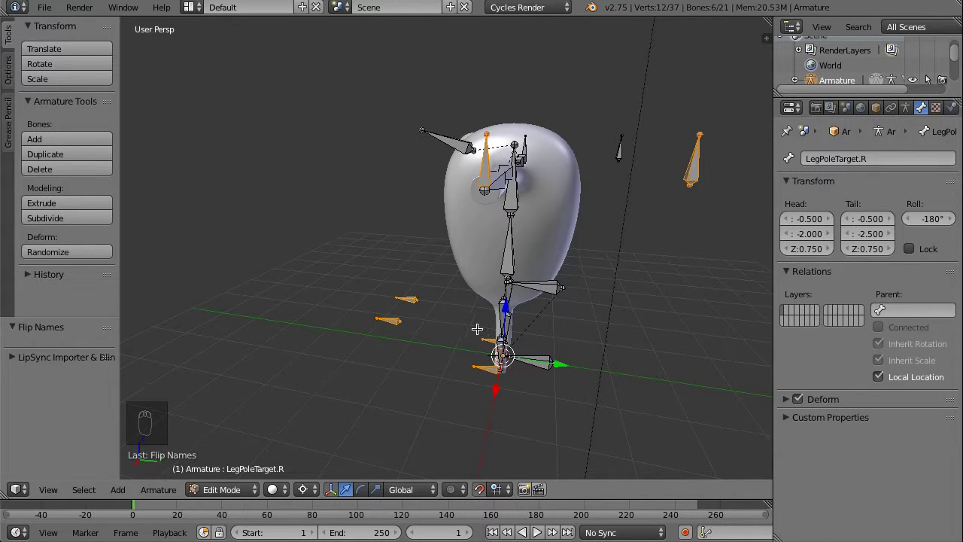
middle_drag(477, 329, 650, 394)
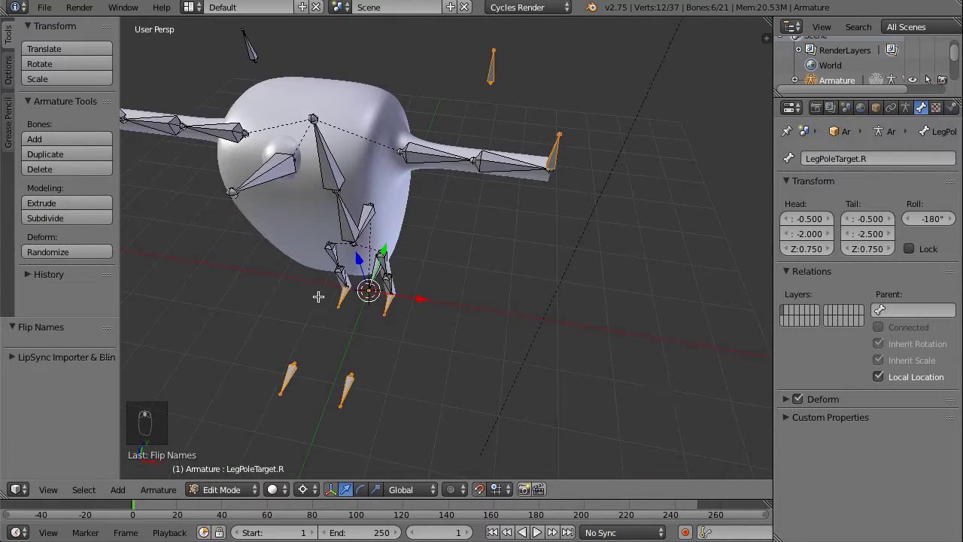
middle_drag(292, 295, 371, 203)
shift+right_click(342, 69)
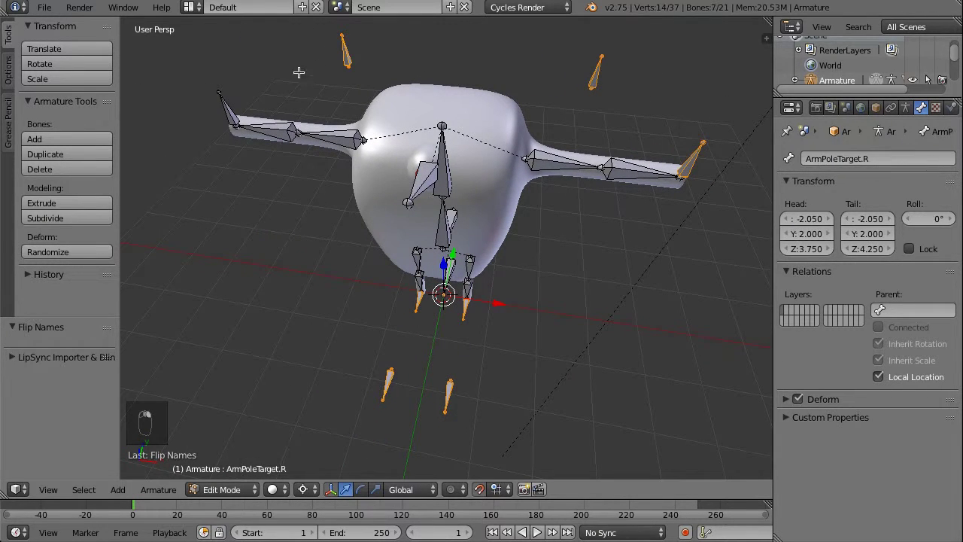
shift+right_click(227, 111)
Parent the eight selected control bones to the Root bone with Keep Offset, and deselect all bones
middle_drag(348, 281, 439, 327)
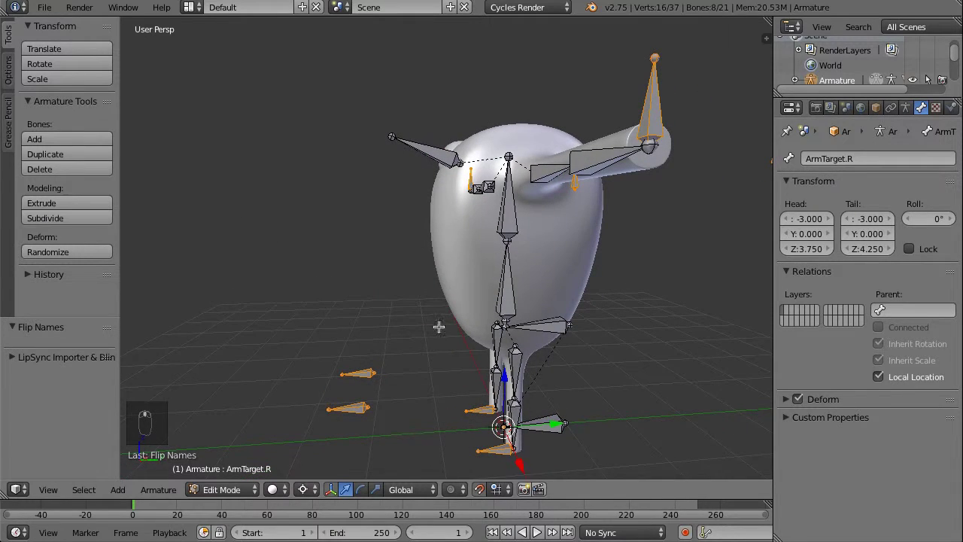
shift+right_click(552, 426)
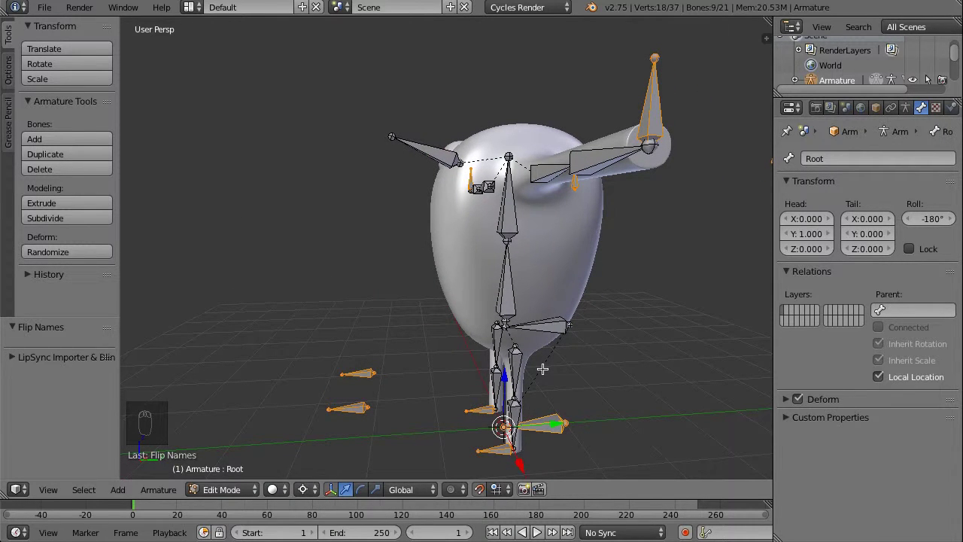
key(ctrl+p)
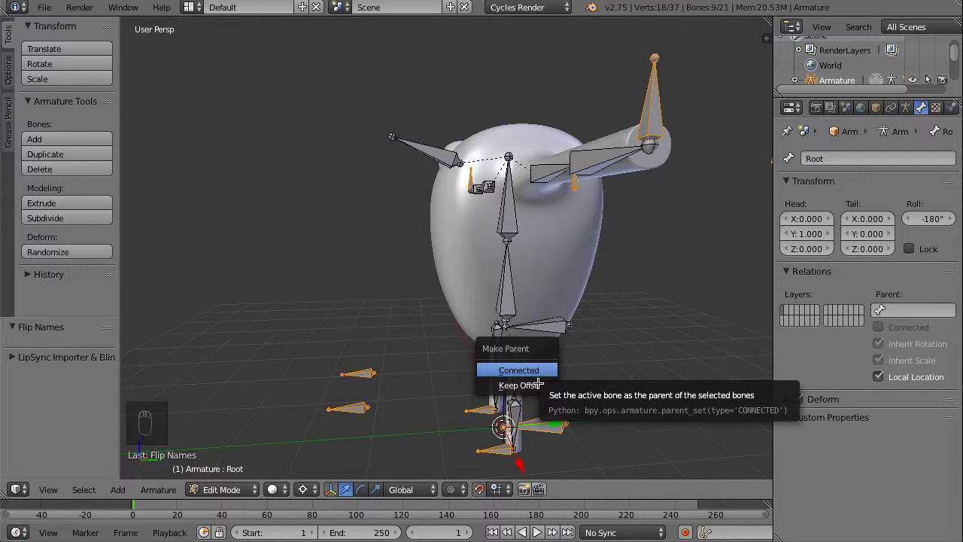
click(519, 385)
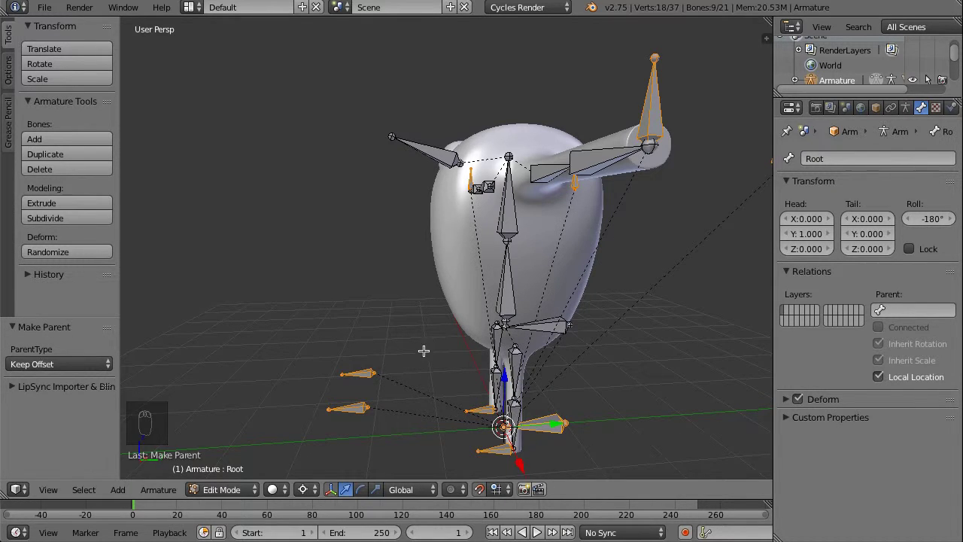
middle_drag(423, 348, 487, 459)
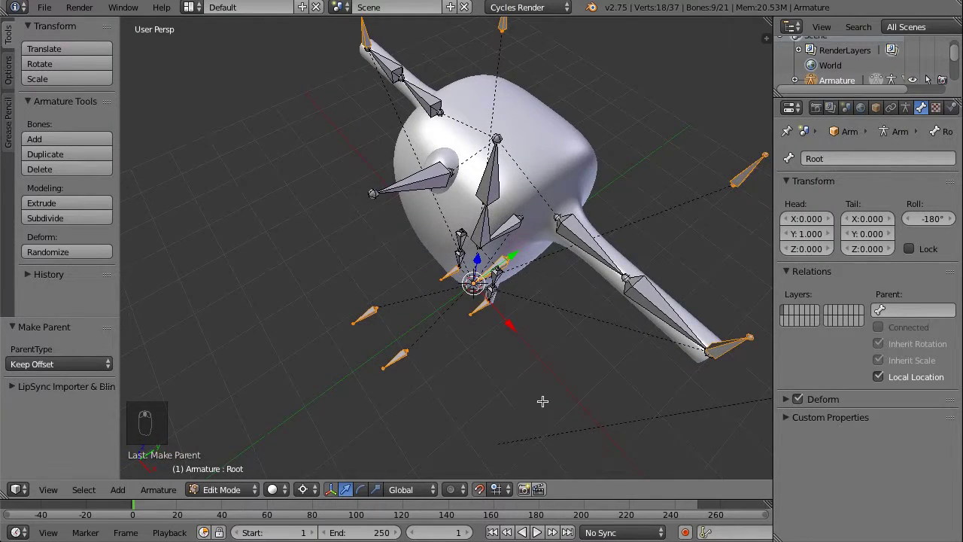
middle_drag(545, 399, 444, 371)
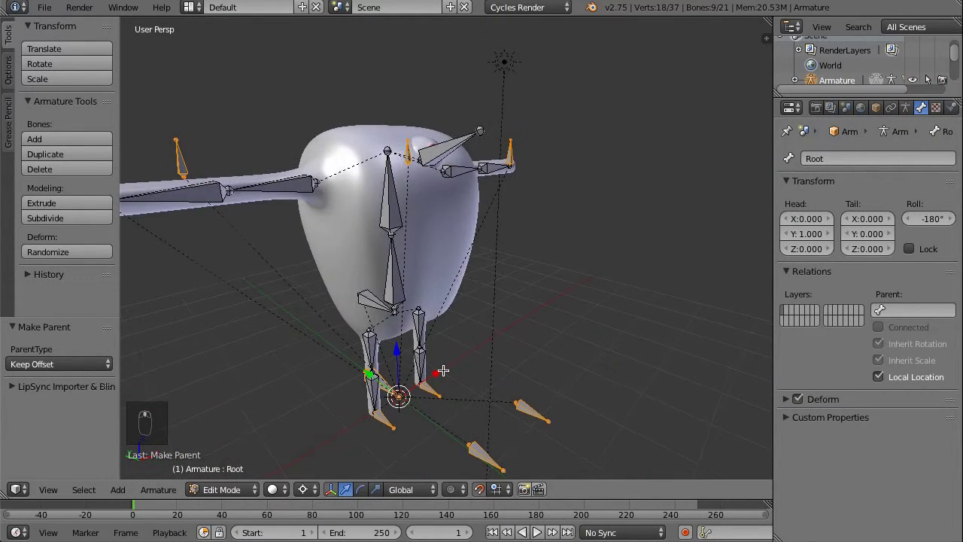
middle_drag(665, 209, 525, 256)
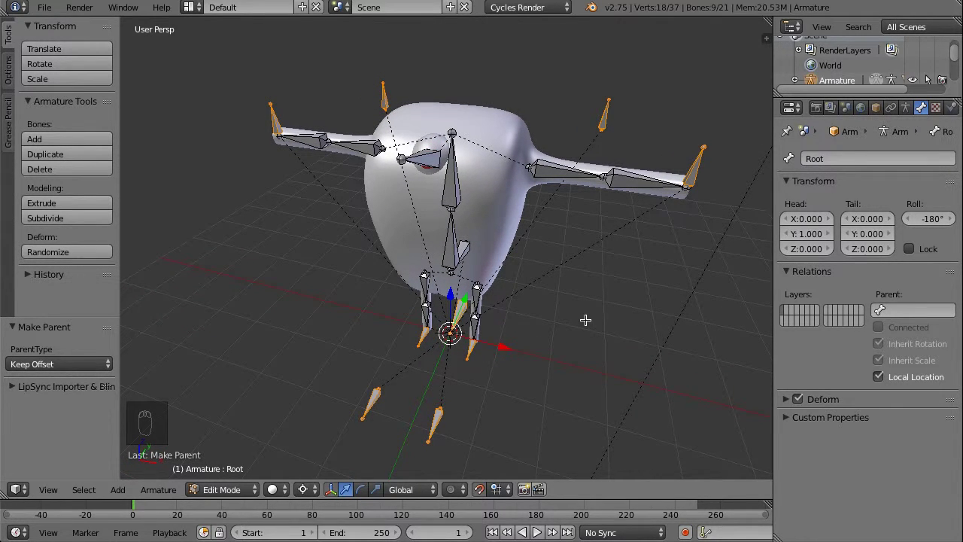
key(a)
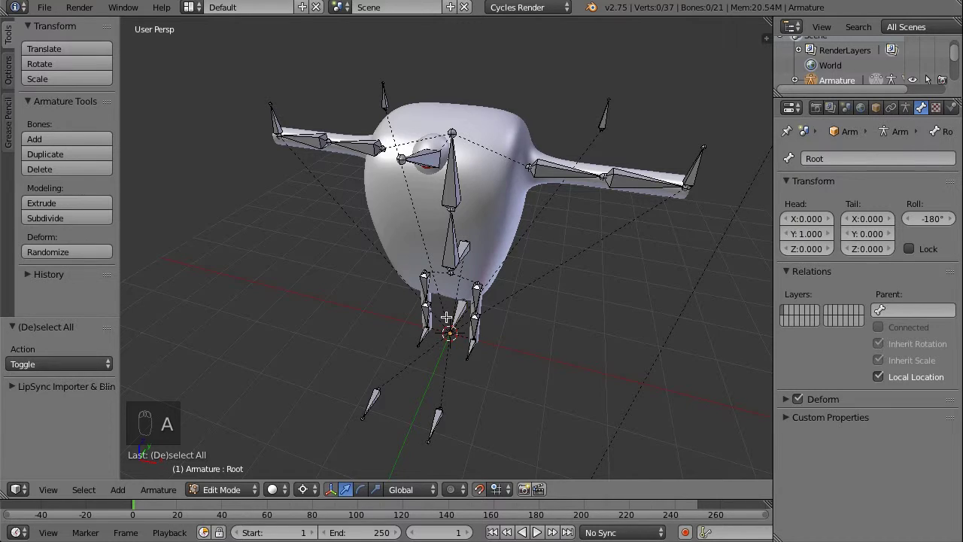
middle_drag(448, 318, 546, 265)
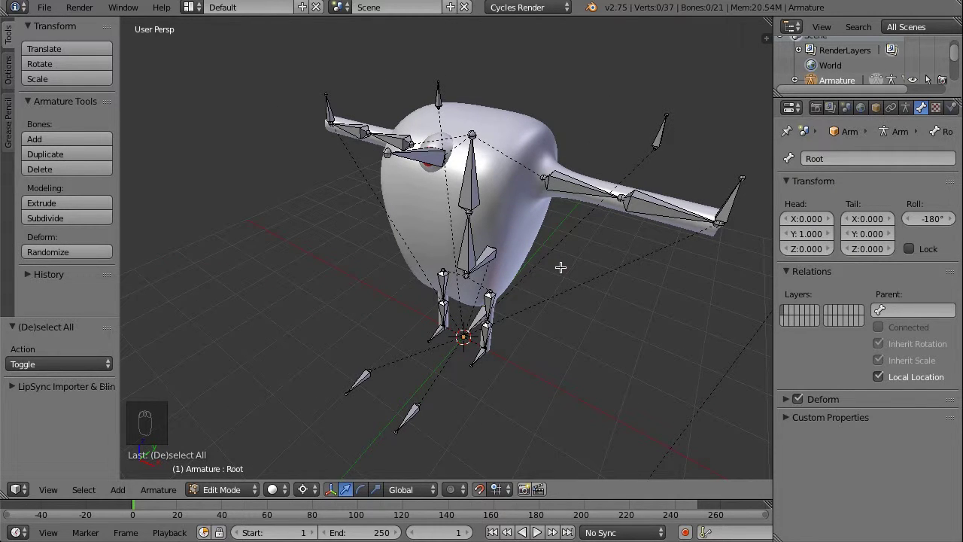
Switch the armature to Pose Mode with the Arm.L bone selected, and open its bone constraints
right_click(571, 179)
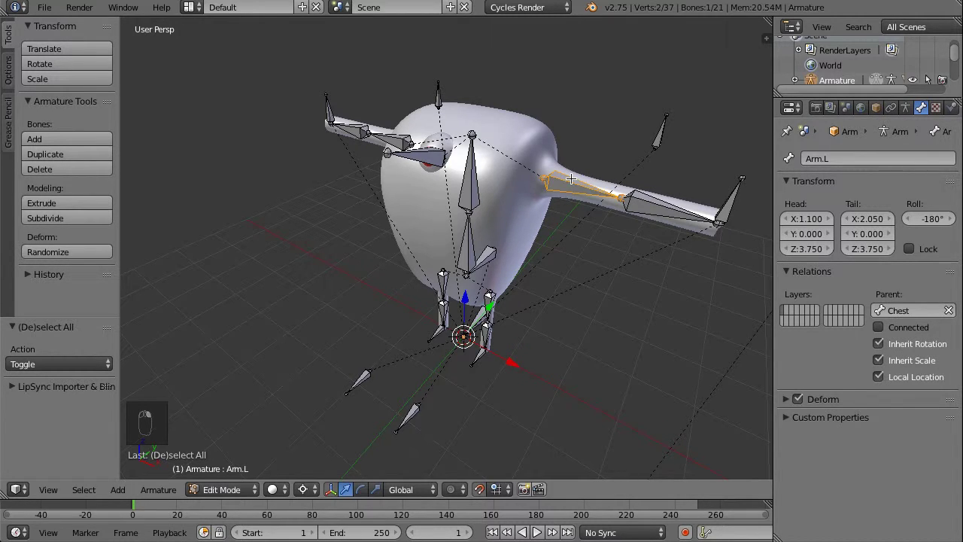
key(KP_7)
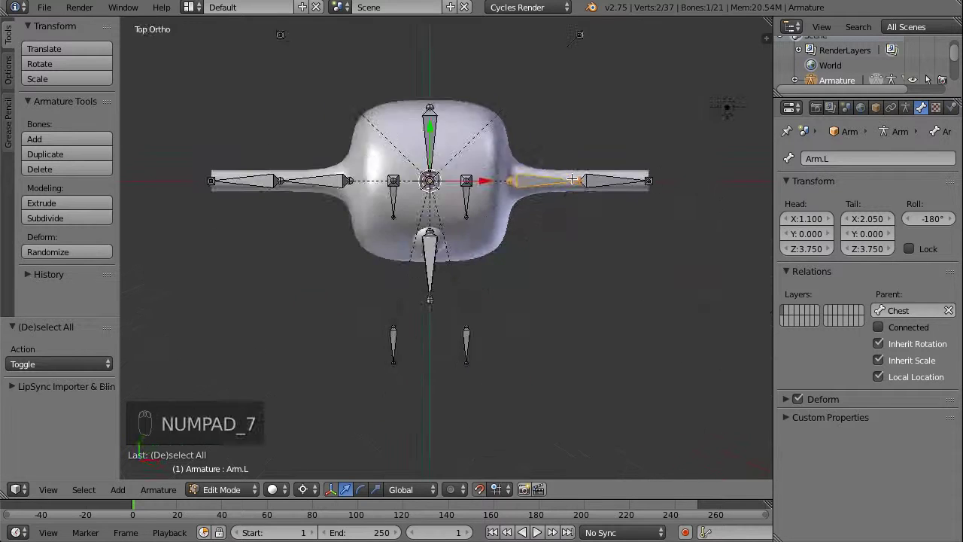
key(Tab)
key(Tab)
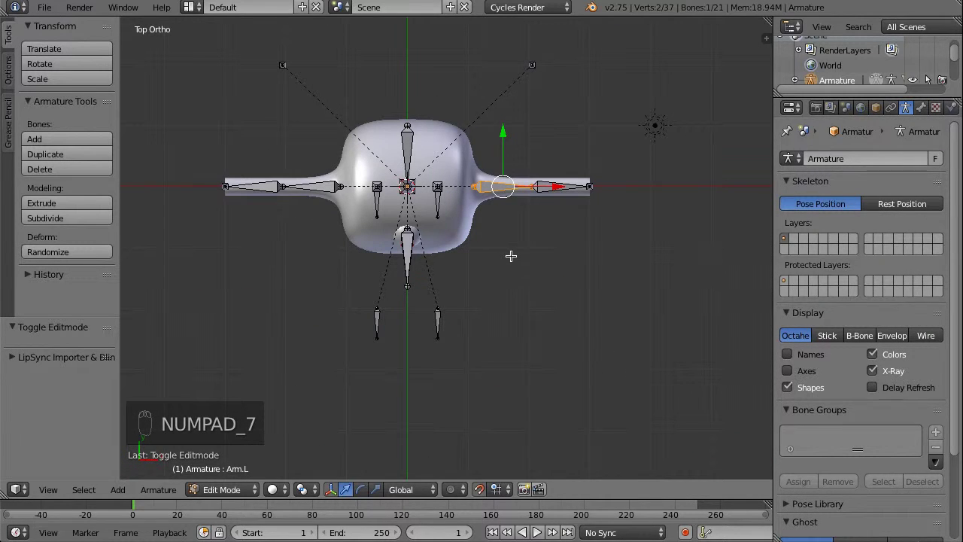
scroll(516, 168, up, 7)
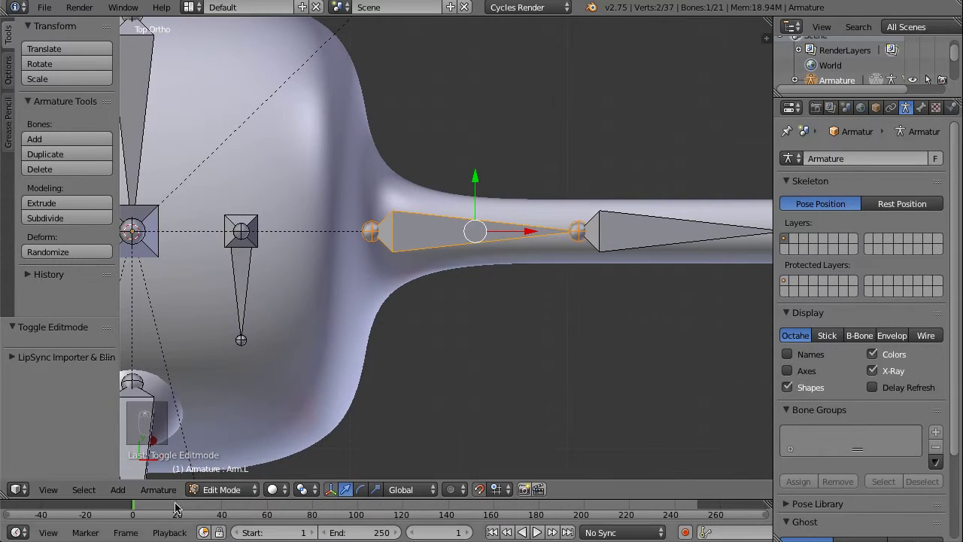
click(221, 490)
click(245, 438)
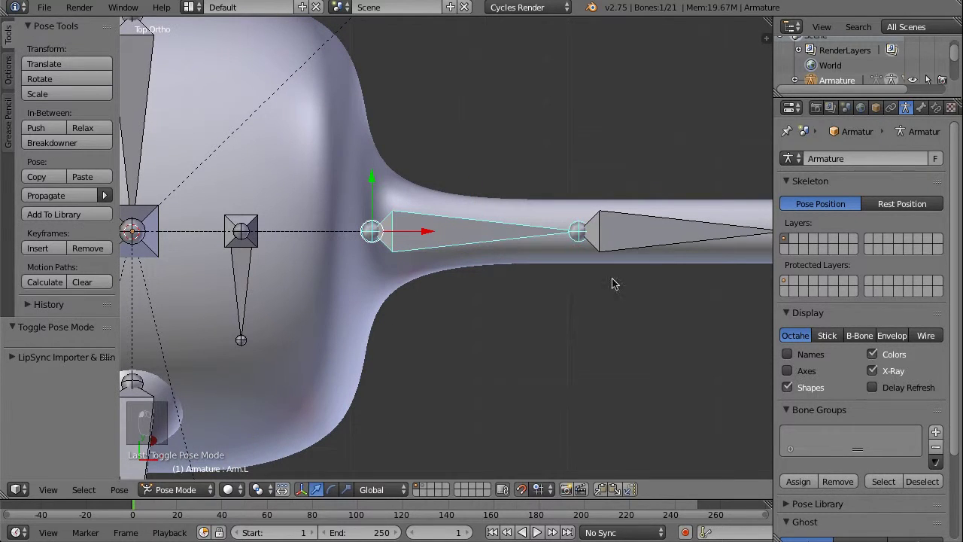
click(936, 108)
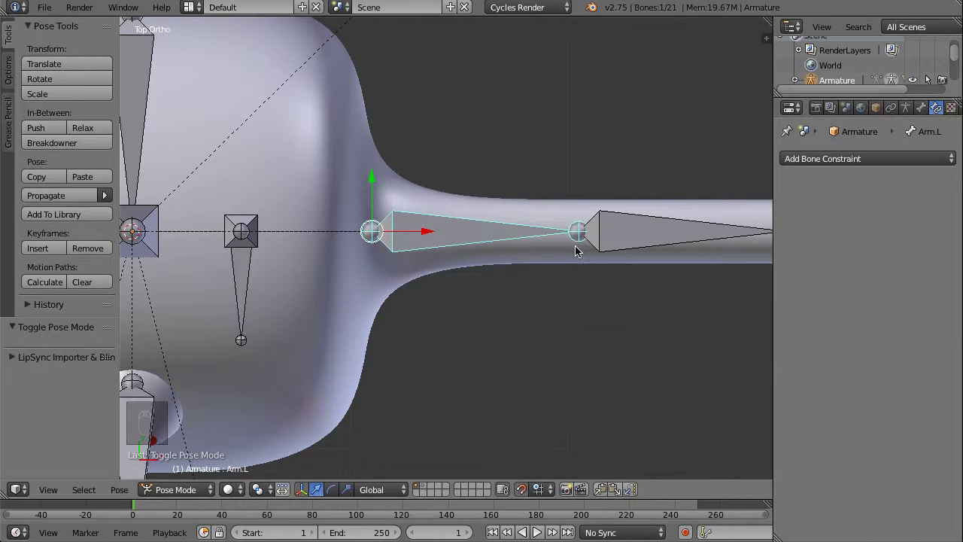
Bend the left arm slightly at the elbow with snapping enabled, rotating Arm.L by -5° and ForeArm.L by 5° in the top view
shift+middle_drag(576, 247, 429, 251)
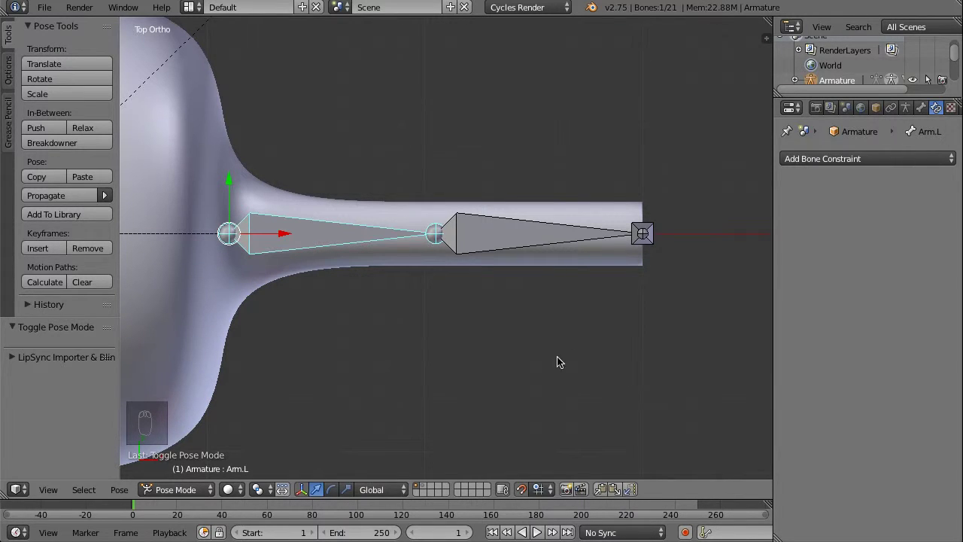
click(521, 488)
key(r)
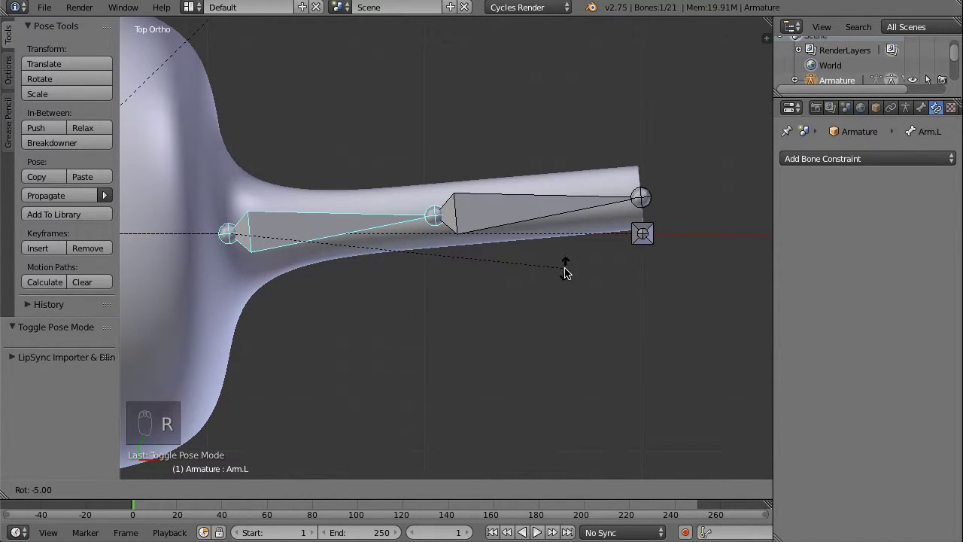
click(566, 272)
right_click(527, 209)
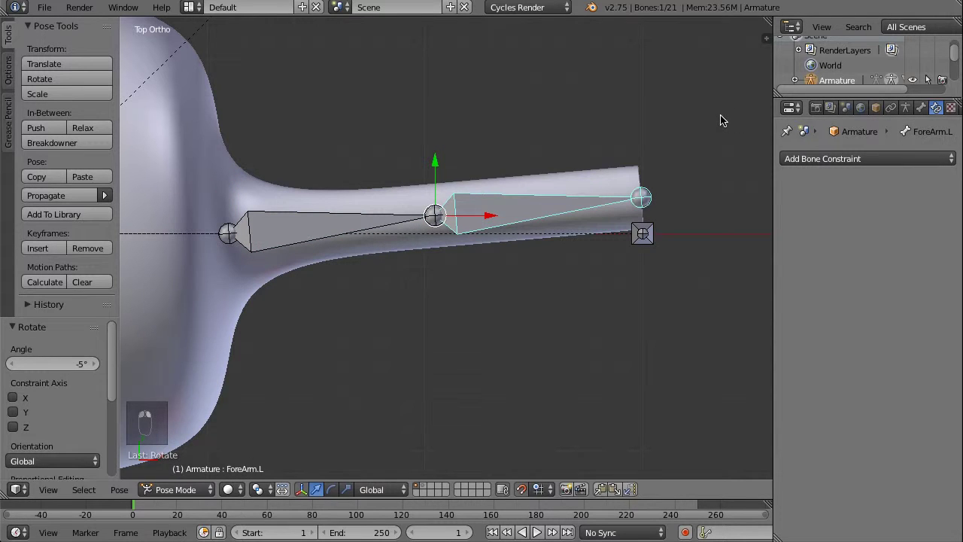
key(r)
click(731, 144)
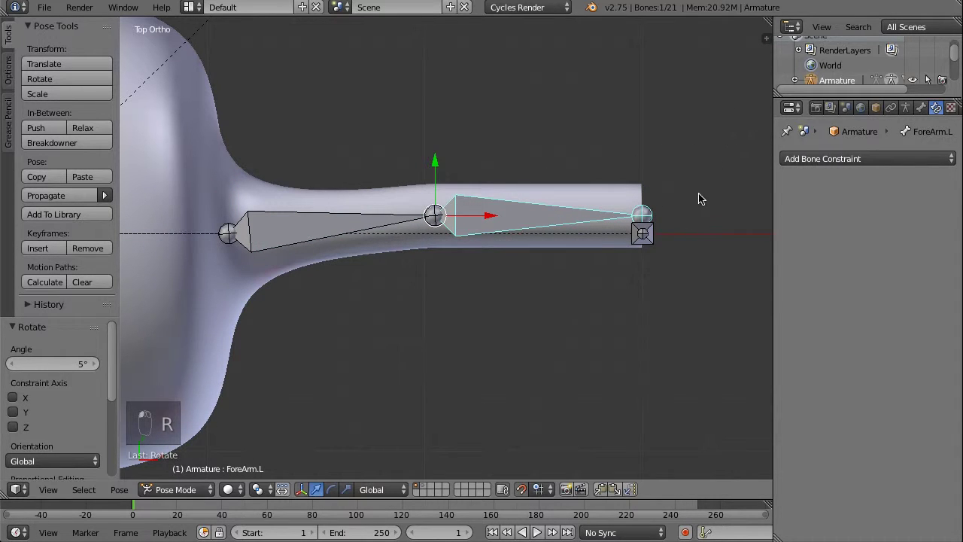
Try rotating the ForeArm.L bone a further 5° in the top view, and rotate it back by -5°
middle_drag(686, 215, 459, 208)
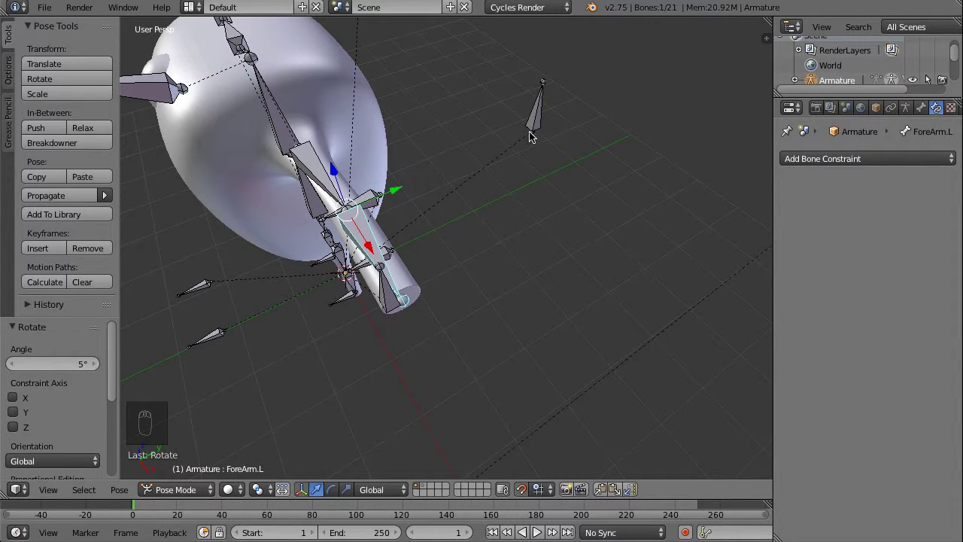
middle_drag(424, 157, 507, 172)
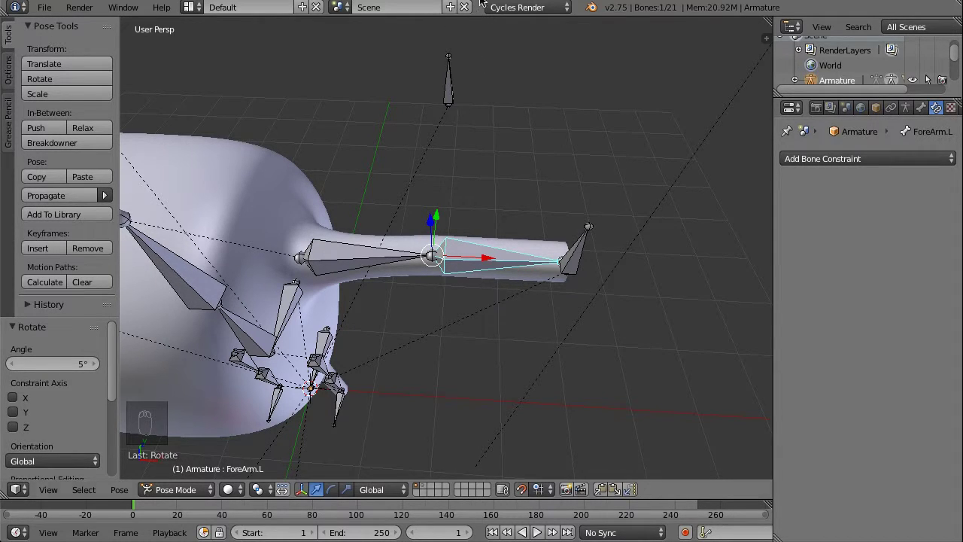
key(KP_7)
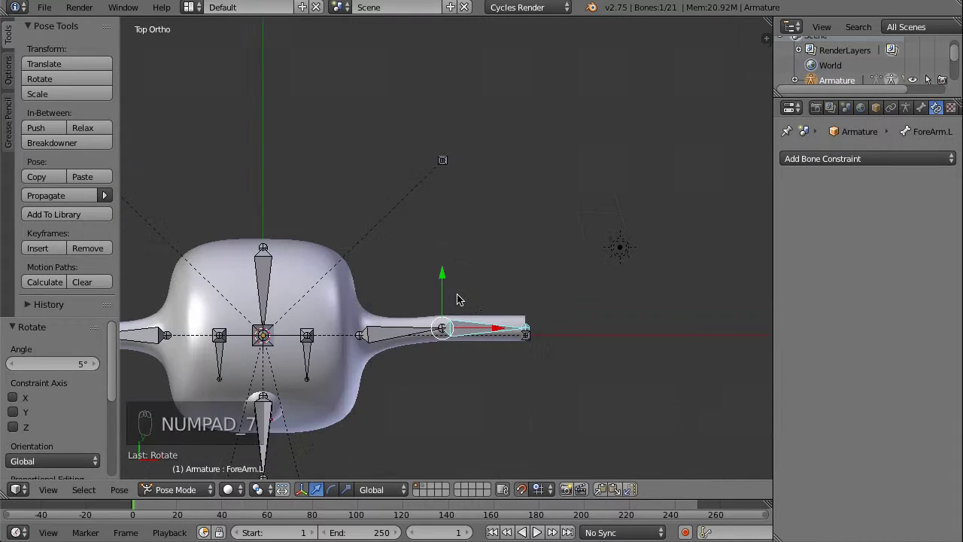
scroll(456, 294, up, 5)
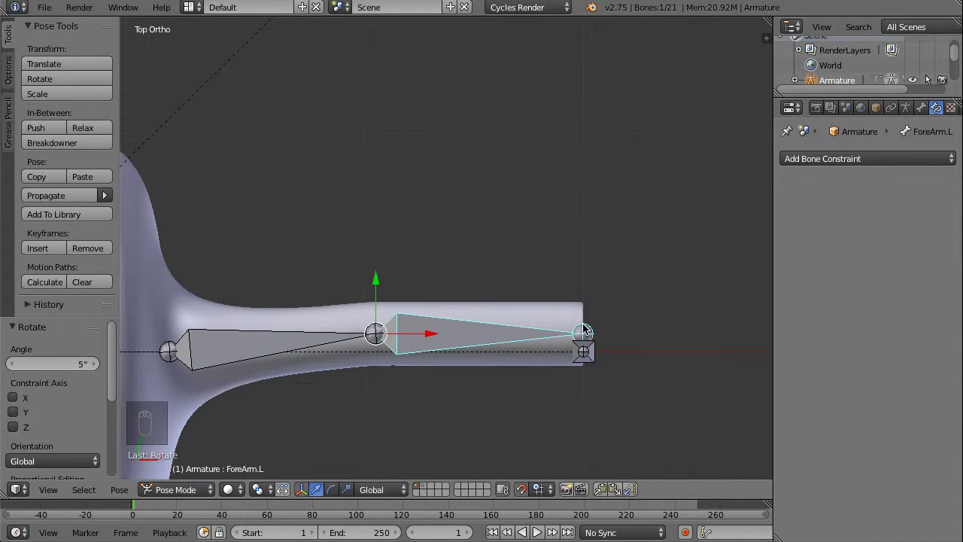
key(r)
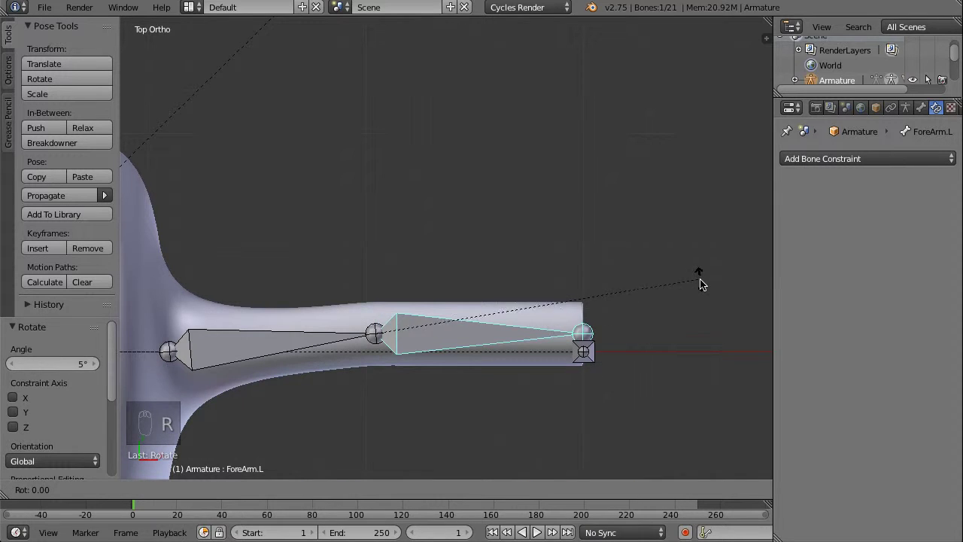
click(700, 299)
middle_drag(658, 456, 368, 294)
middle_drag(451, 246, 580, 370)
scroll(484, 154, up, 3)
key(KP_7)
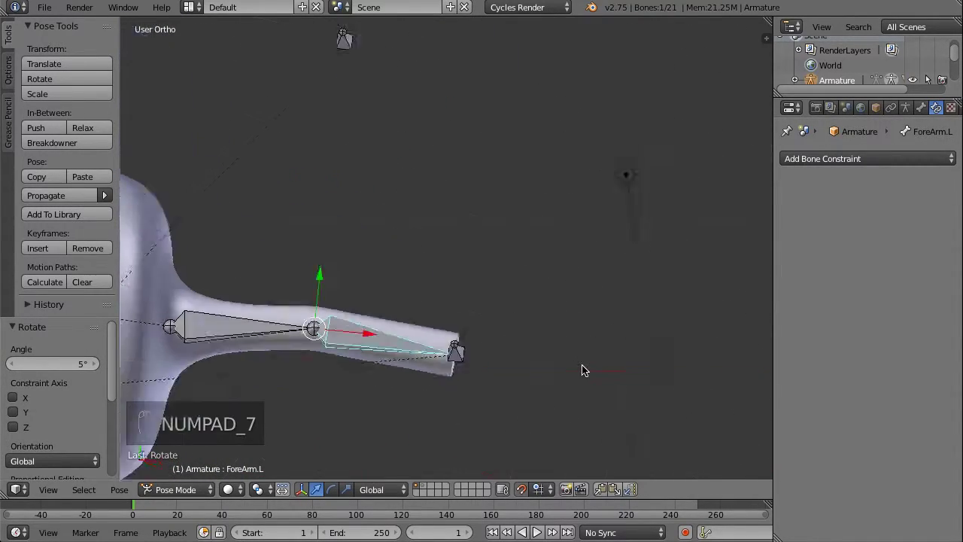
key(r)
click(582, 412)
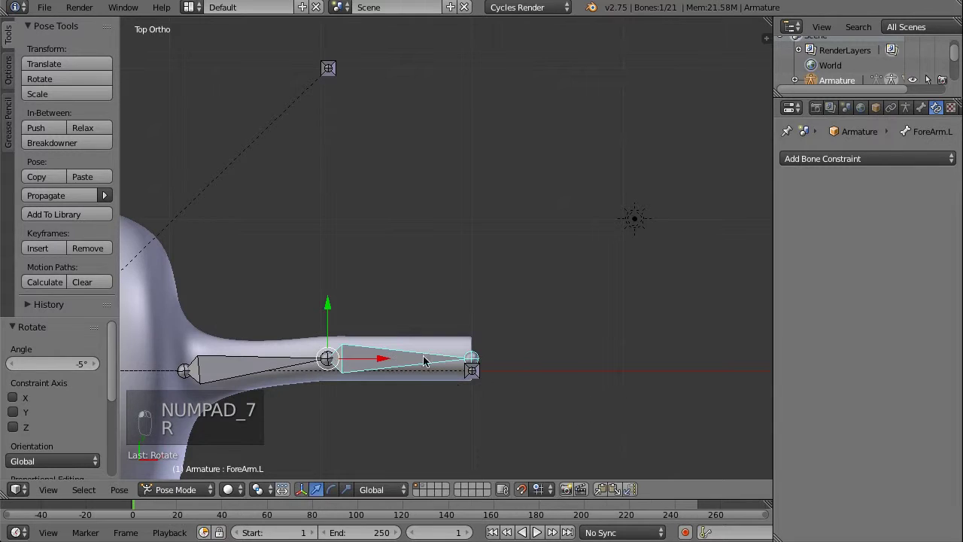
Add an Inverse Kinematics constraint to the ForeArm.L bone
middle_drag(416, 394, 426, 347)
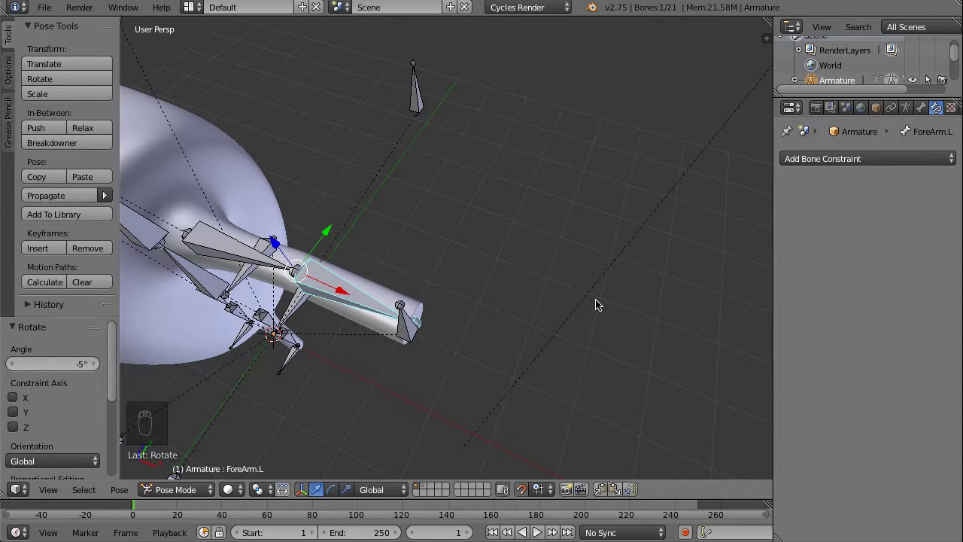
click(811, 161)
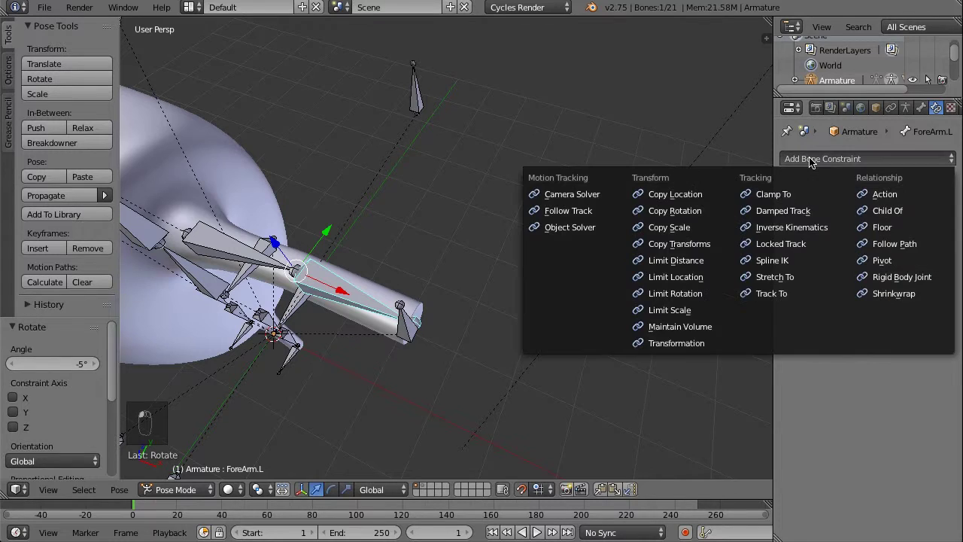
click(792, 227)
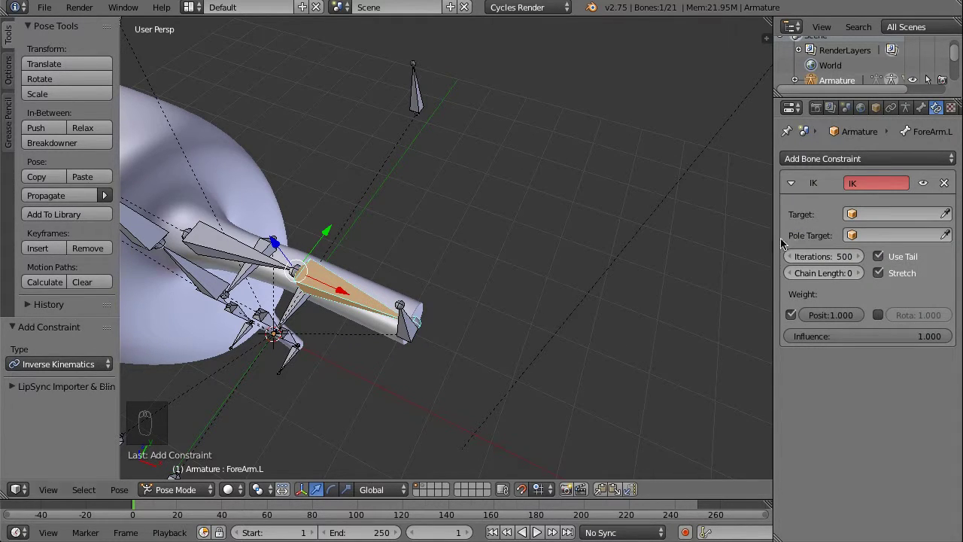
middle_drag(517, 299, 628, 252)
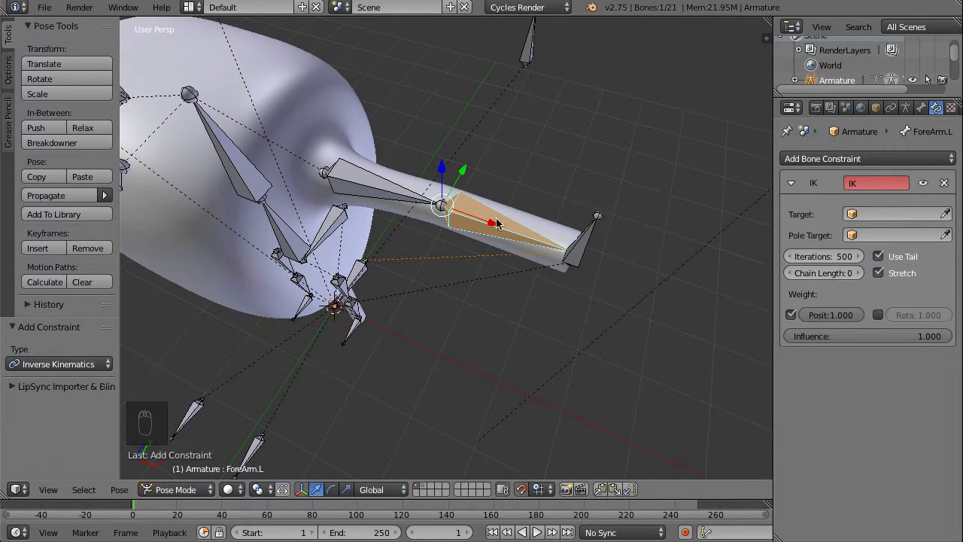
middle_drag(498, 265, 349, 165)
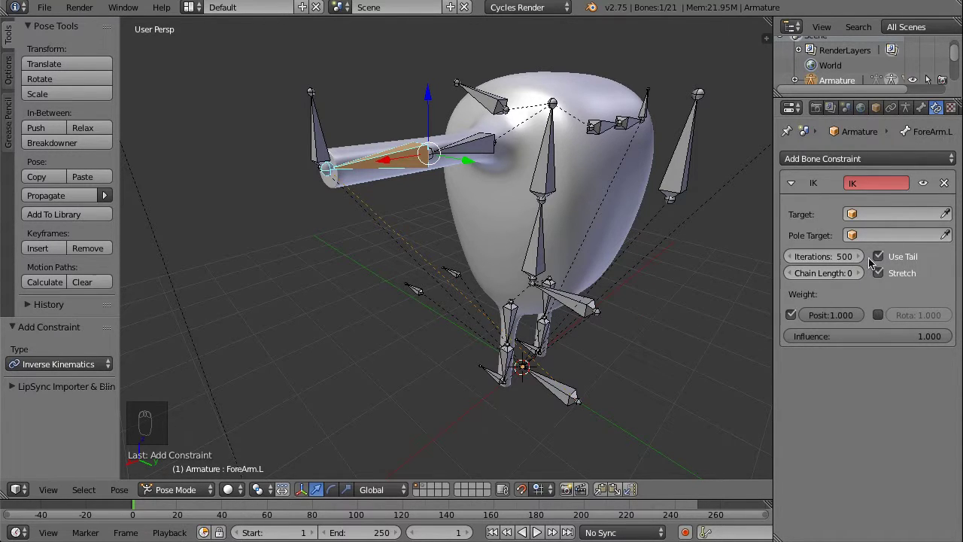
Assign the Armature object as both the target and the pole target of the forearm's IK constraint
click(887, 211)
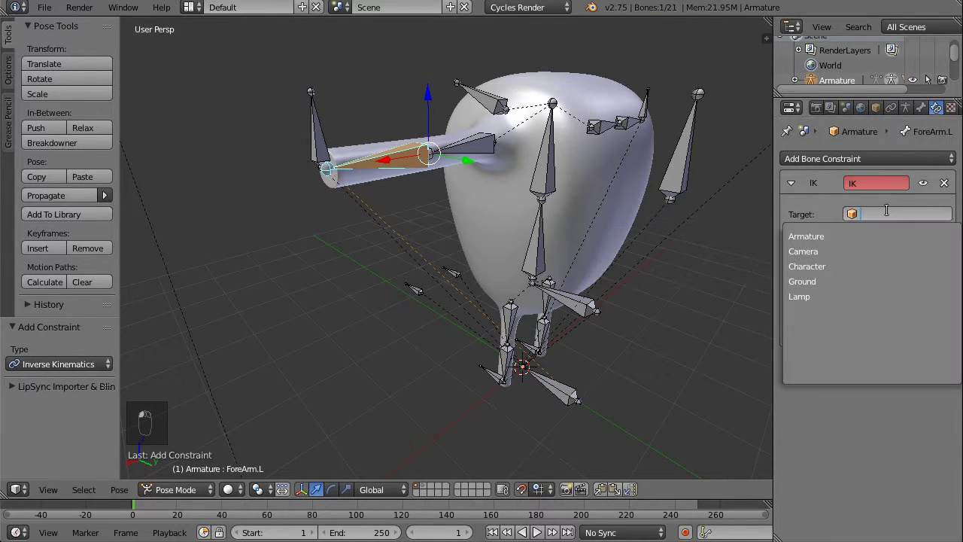
click(862, 238)
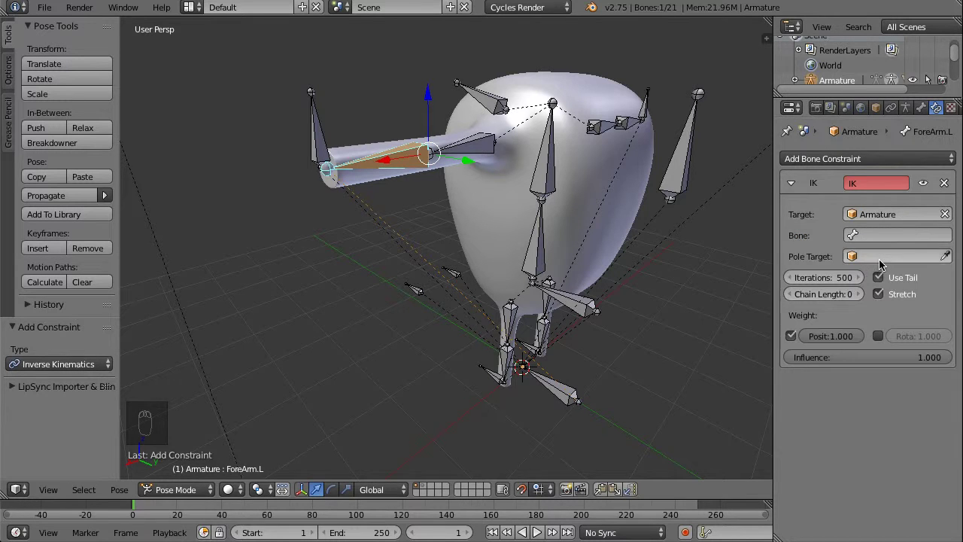
click(879, 257)
click(849, 280)
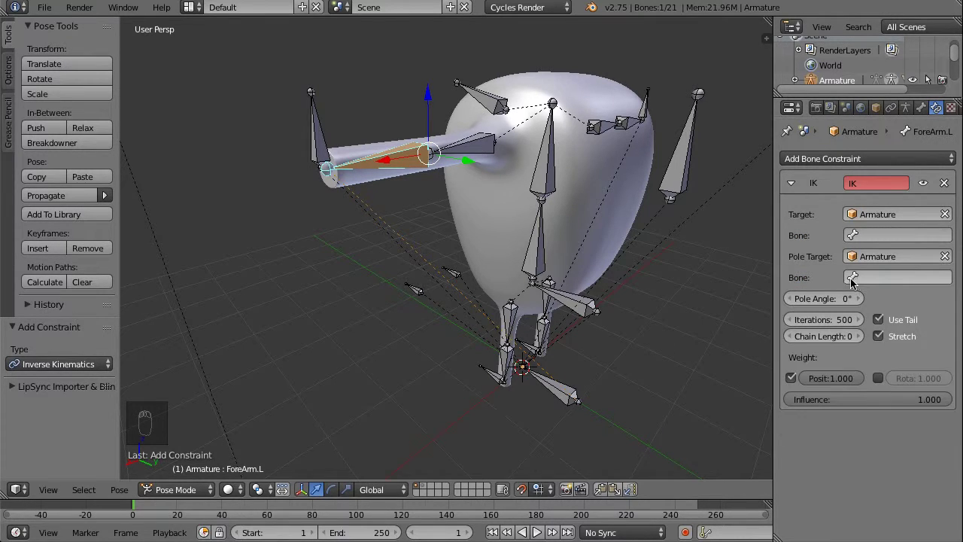
middle_drag(223, 187, 329, 213)
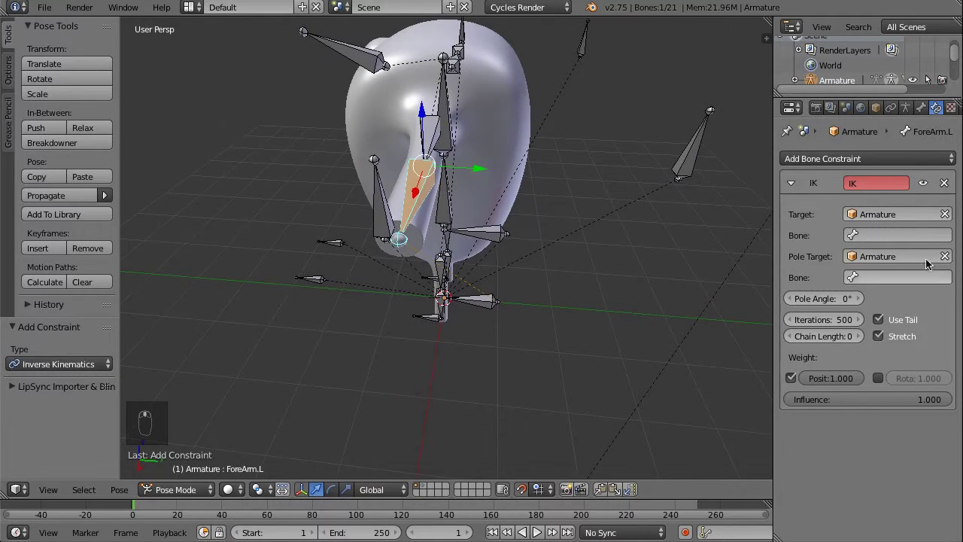
click(896, 214)
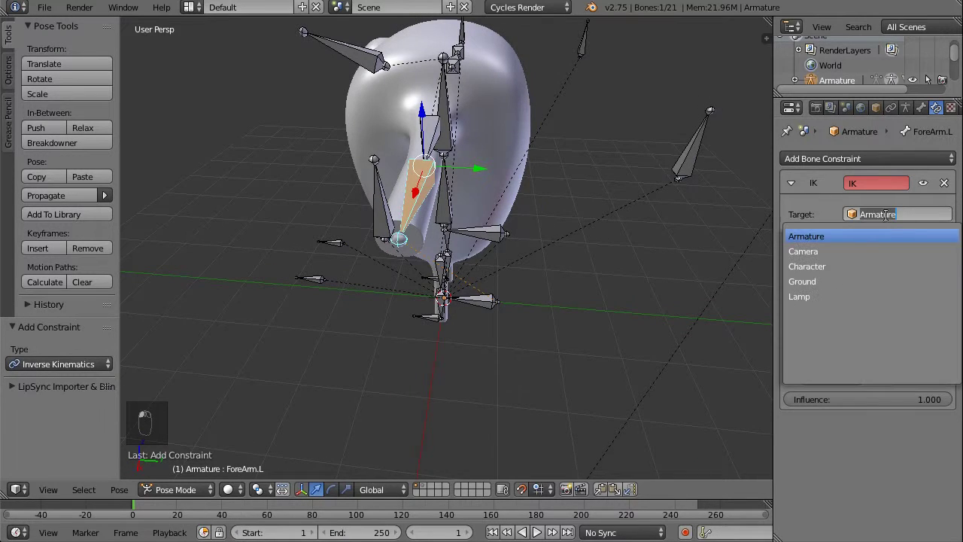
click(821, 237)
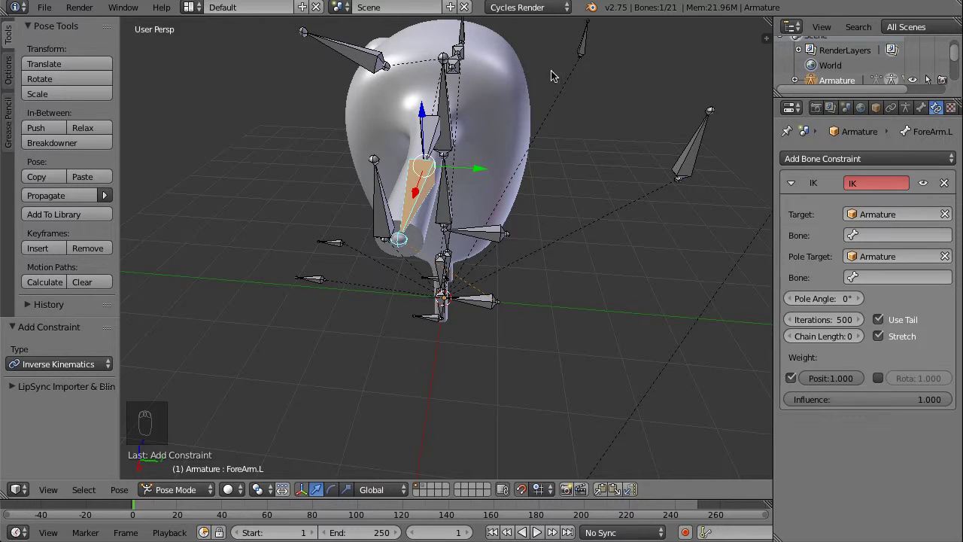
Set ArmTarget.L as the target bone and ArmPoleTarget.L as the pole target bone of the forearm's IK constraint
click(873, 235)
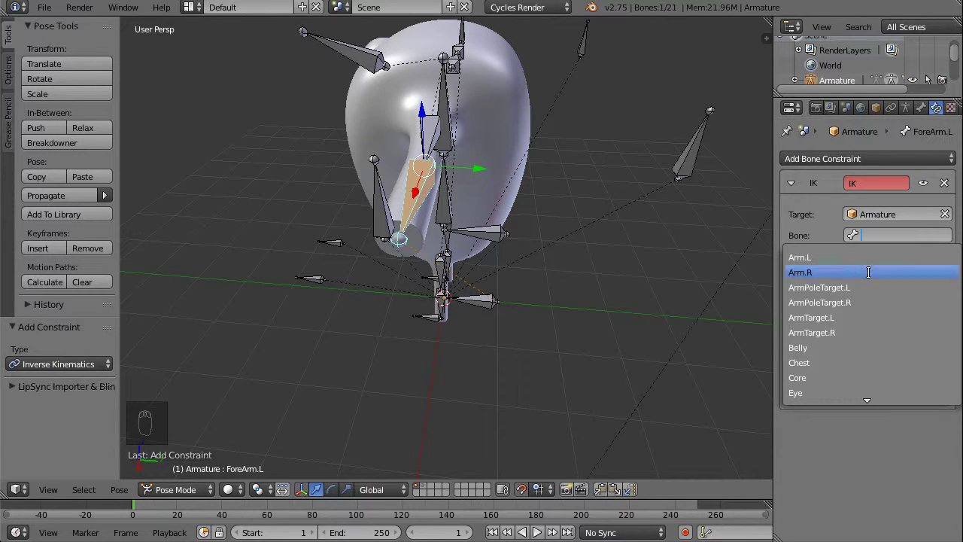
click(842, 319)
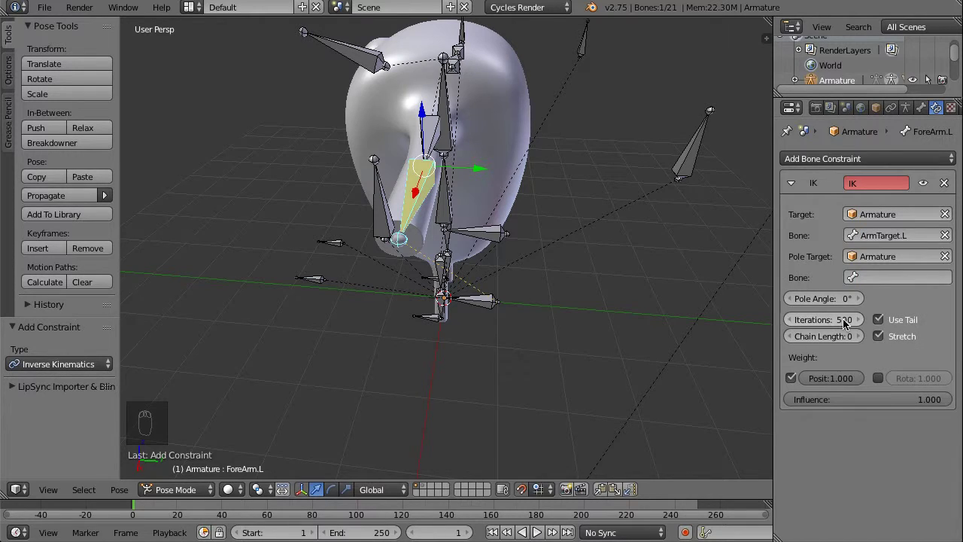
click(902, 279)
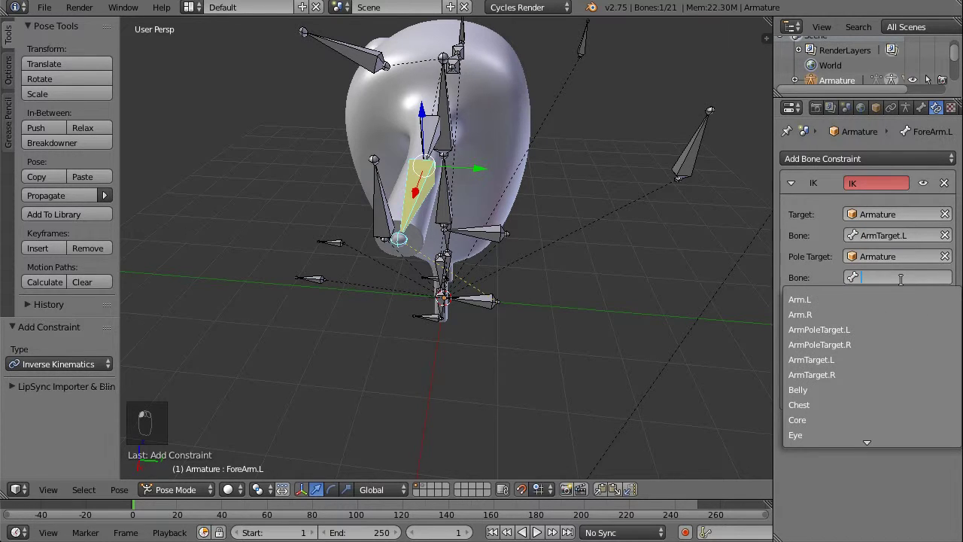
click(865, 331)
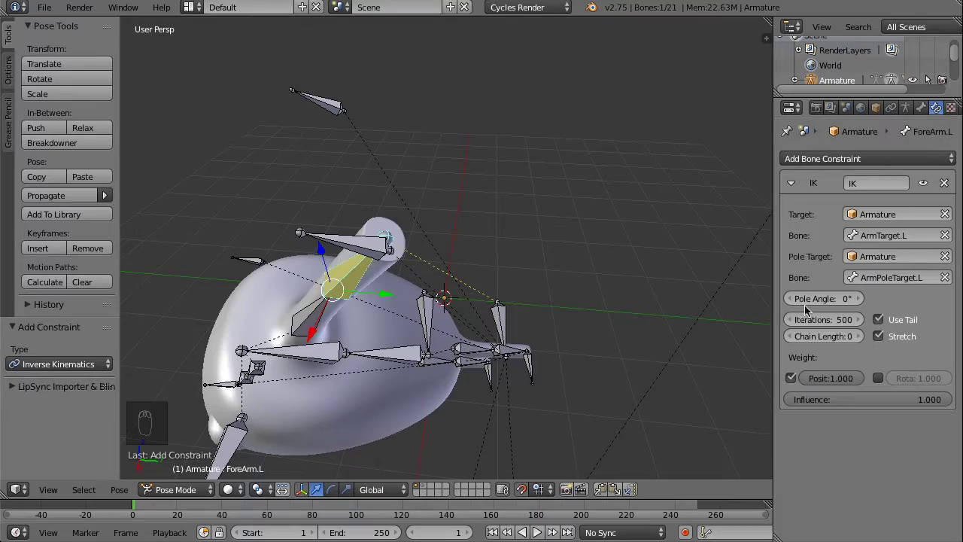
Set the IK constraint's chain length to 1 and examine the left forearm from several angles
scroll(373, 265, down, 3)
middle_drag(319, 260, 475, 200)
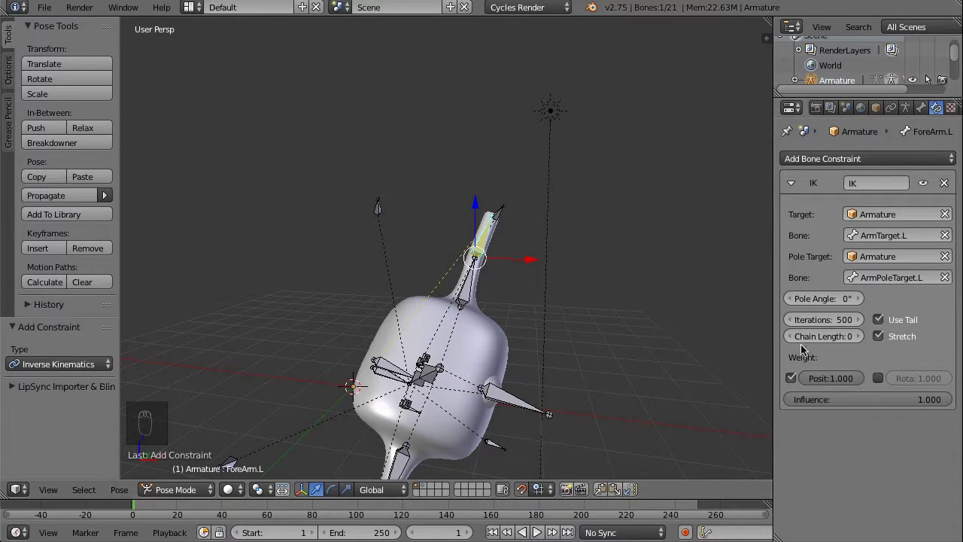
click(859, 336)
middle_drag(680, 308, 589, 415)
scroll(493, 320, up, 5)
scroll(506, 300, up, 2)
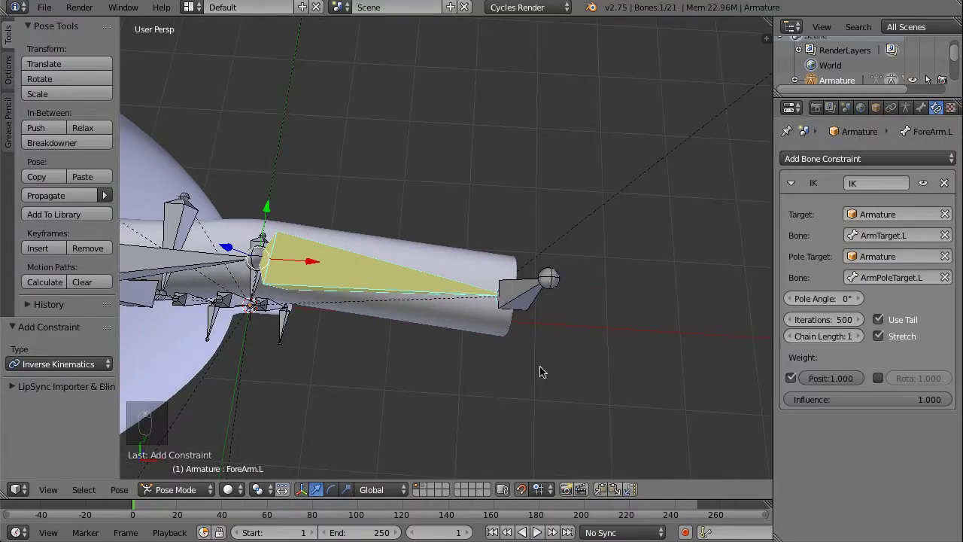
middle_drag(505, 374, 368, 279)
scroll(449, 323, up, 5)
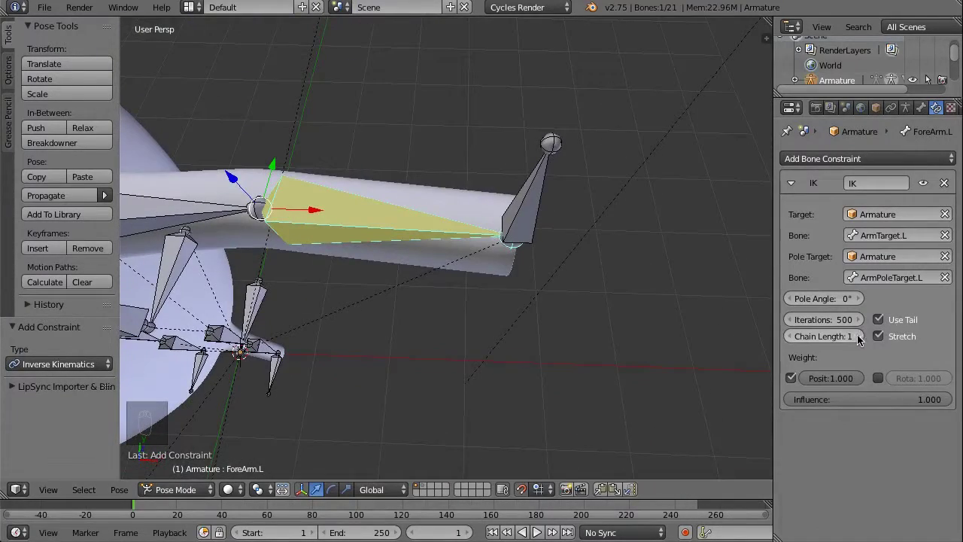
Set the left forearm IK constraint's chain length to 2 and examine the left arm from above and in perspective
click(858, 336)
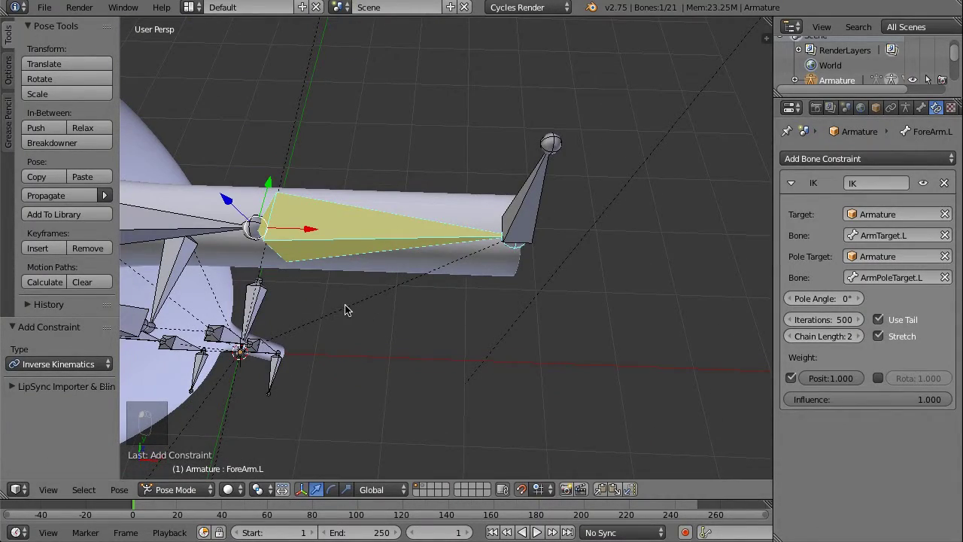
middle_drag(344, 308, 368, 299)
key(KP_7)
scroll(301, 312, up, 4)
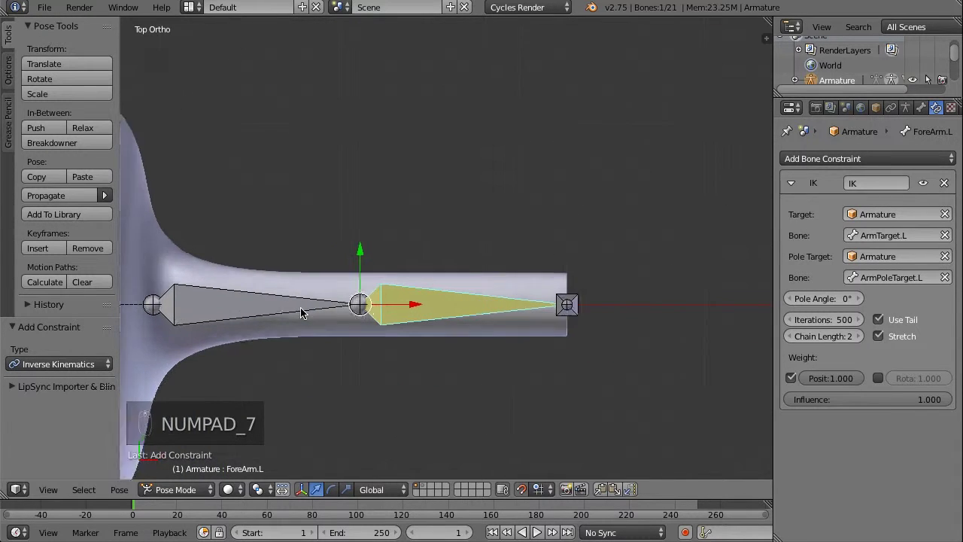
scroll(343, 324, up, 1)
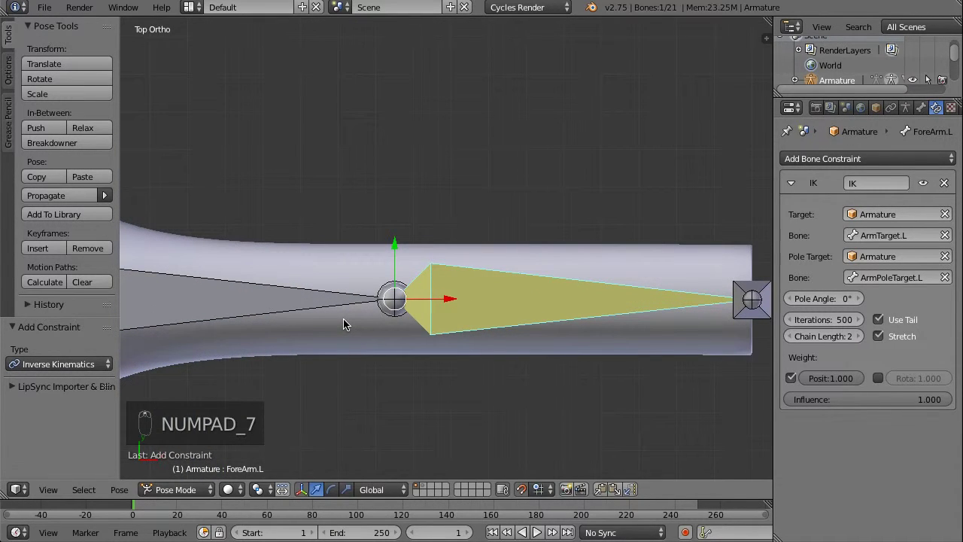
scroll(343, 323, down, 5)
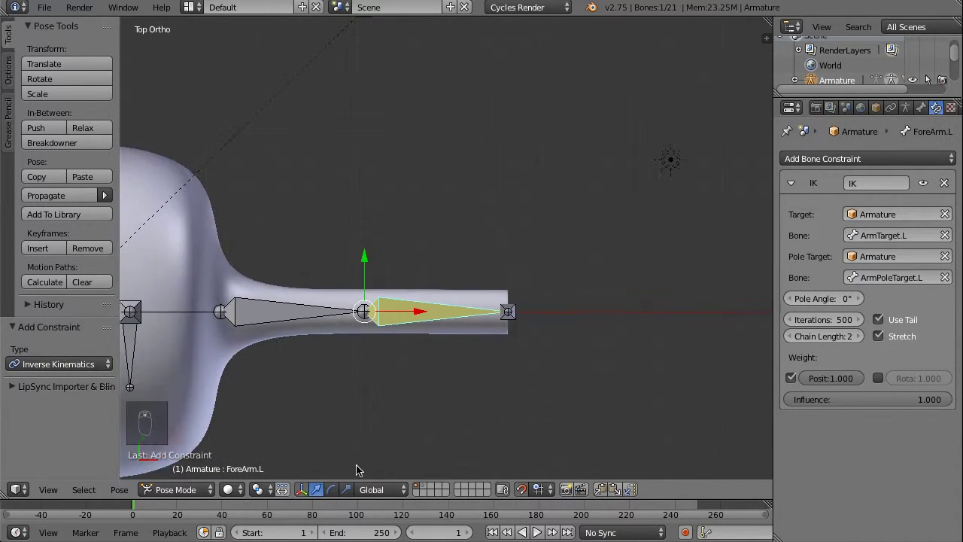
middle_drag(360, 471, 404, 369)
scroll(335, 352, down, 3)
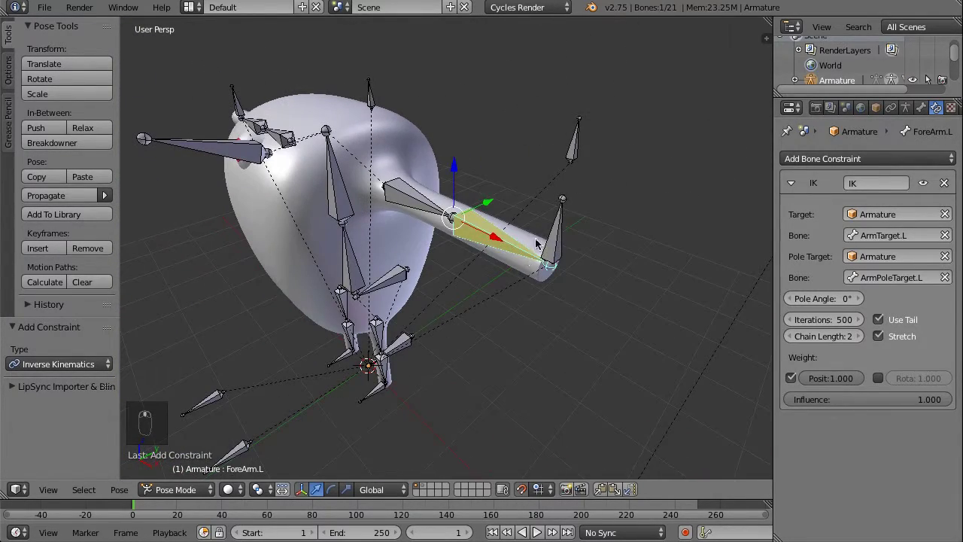
Try moving ArmTarget.L with snapping off, and try moving ArmPoleTarget.L, to test the left arm's IK
right_click(558, 246)
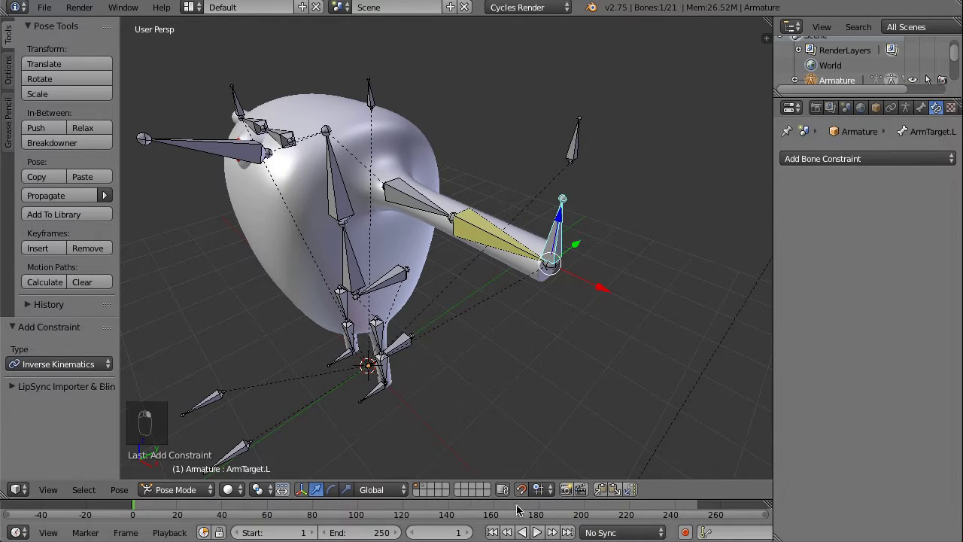
mouse_move(602, 293)
mouse_down()
mouse_move(542, 274)
mouse_move(610, 302)
mouse_move(555, 286)
mouse_move(589, 298)
mouse_move(635, 303)
mouse_move(600, 291)
mouse_up()
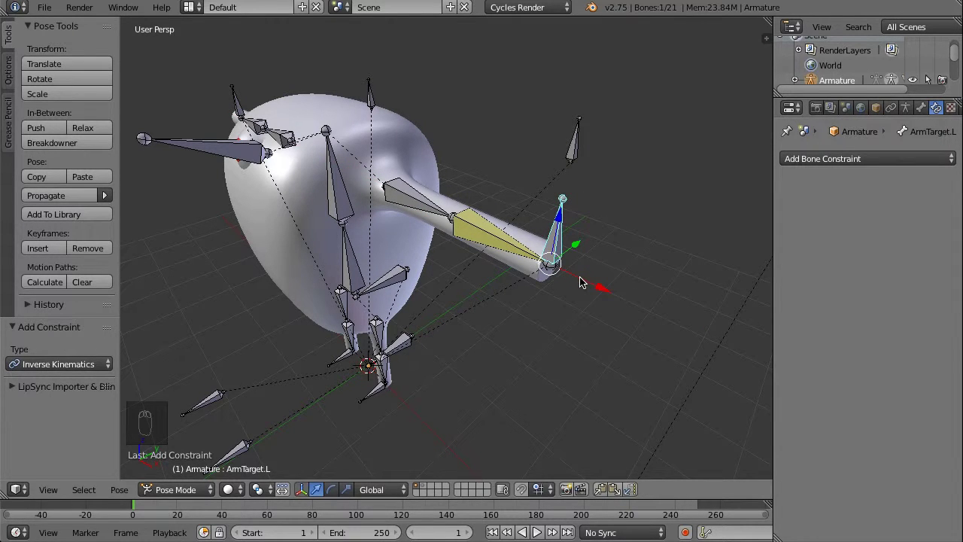
key(g)
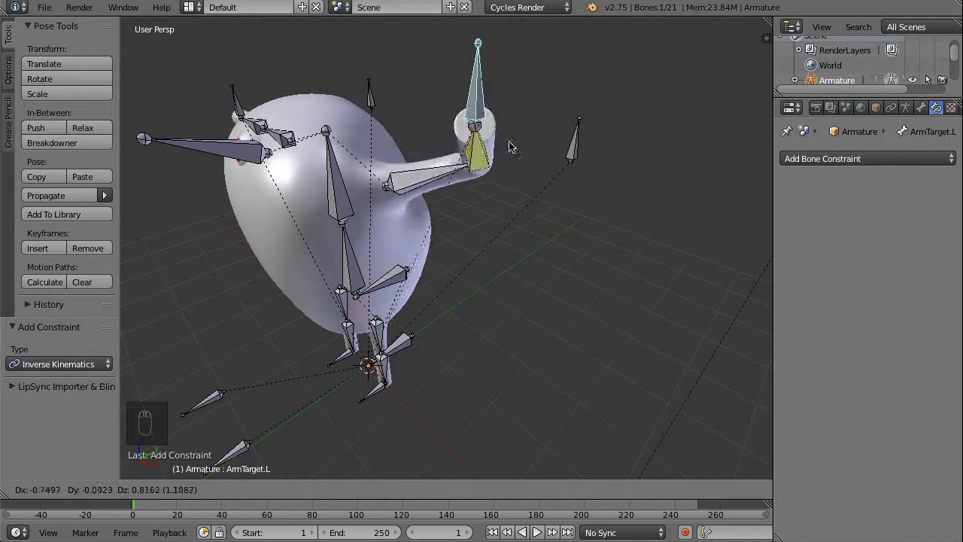
click(550, 219)
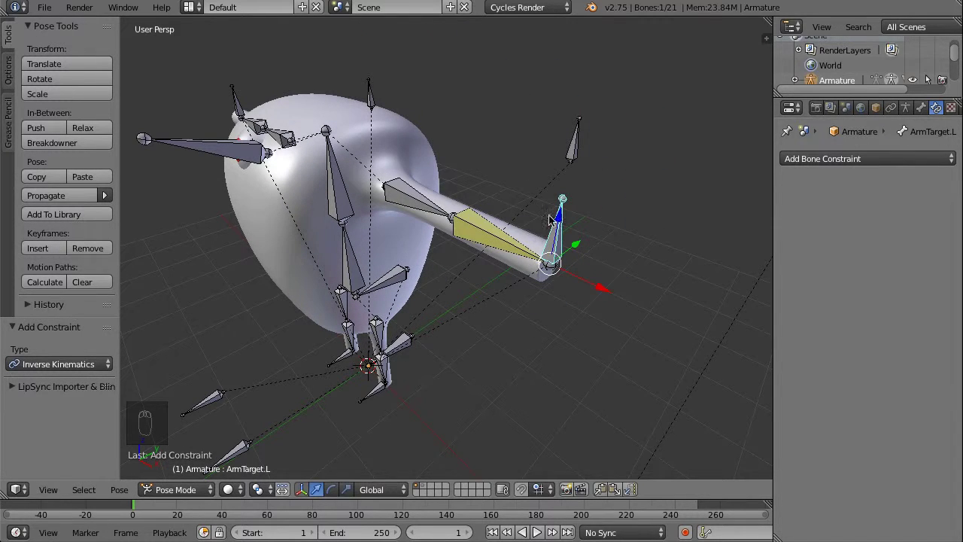
right_click(576, 118)
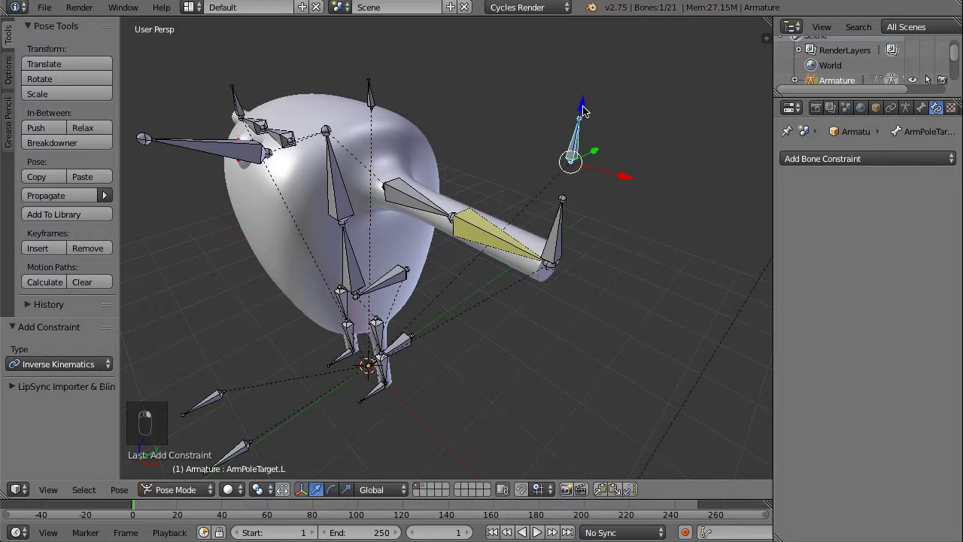
drag(584, 110, 614, 340)
middle_drag(360, 256, 550, 259)
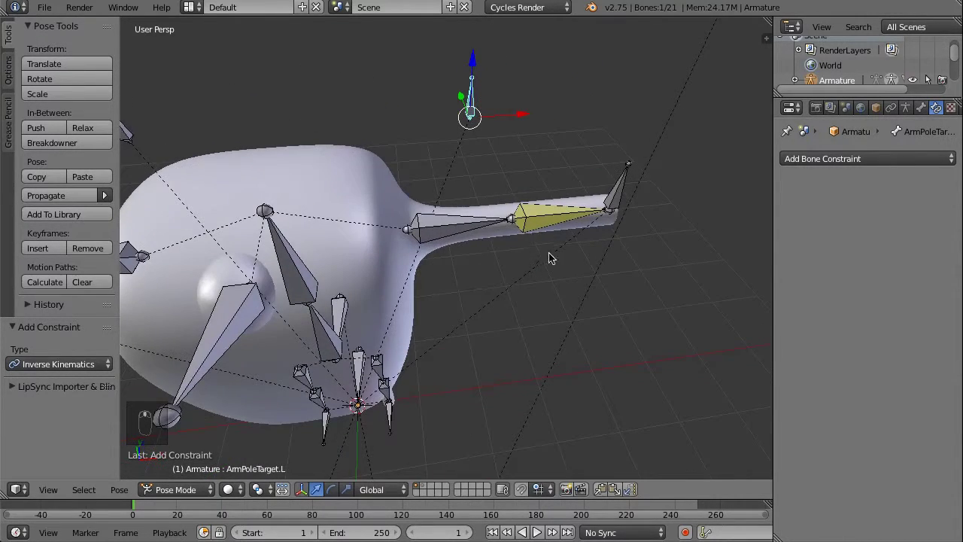
Rotate the Arm.R bone by 5° in the top view with snapping on
key(a)
middle_drag(583, 196, 488, 236)
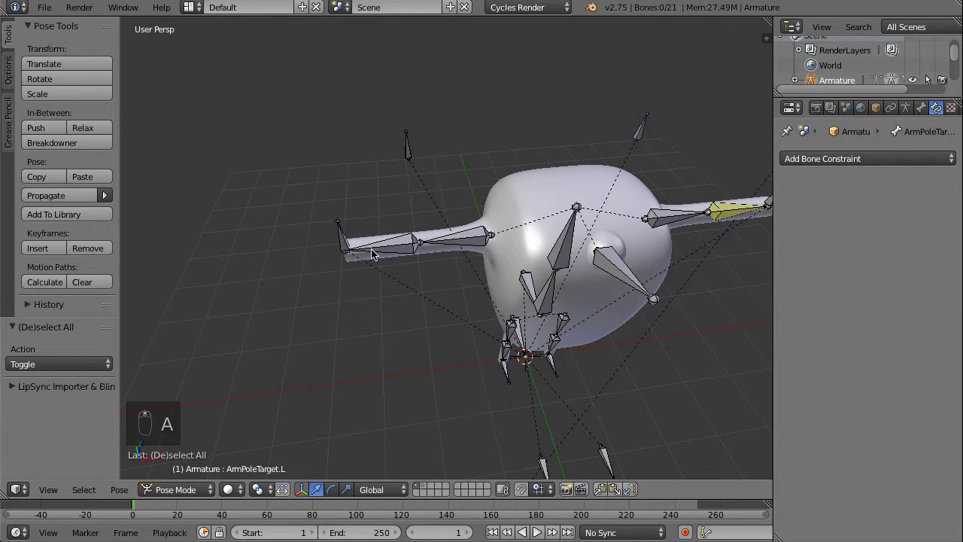
right_click(459, 244)
key(KP_7)
scroll(436, 349, up, 6)
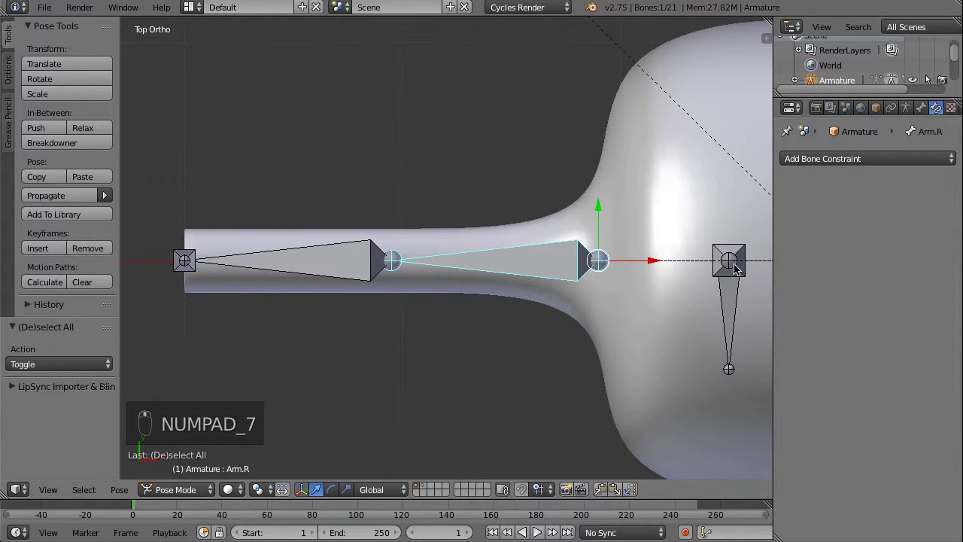
key(r)
right_click(697, 281)
key(shift+Tab)
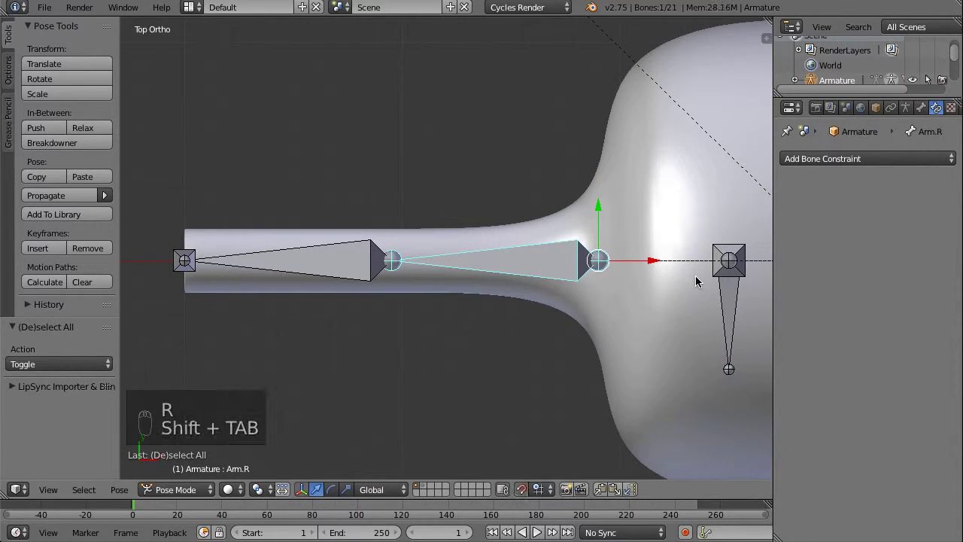
key(r)
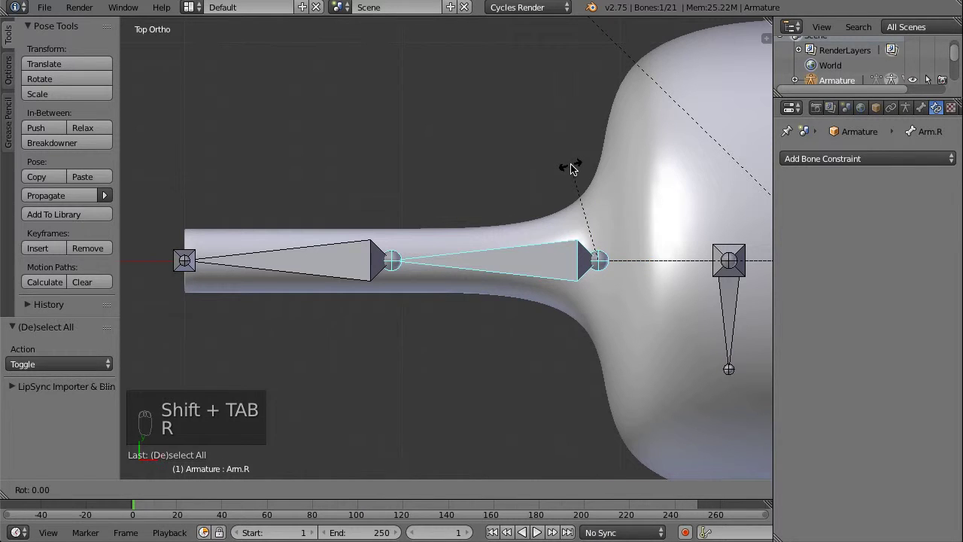
click(583, 170)
Rotate the ForeArm.R bone by -5° in the top view
right_click(338, 233)
key(r)
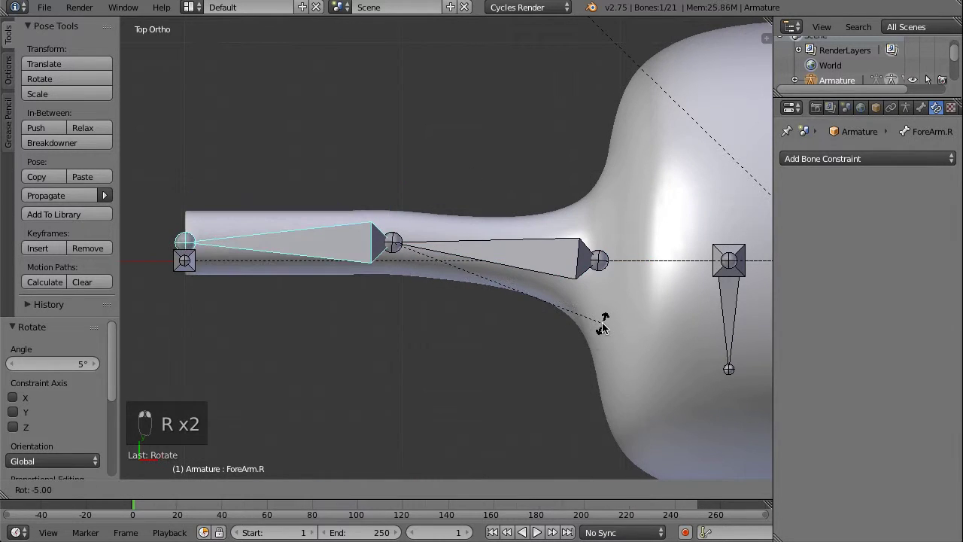
click(602, 325)
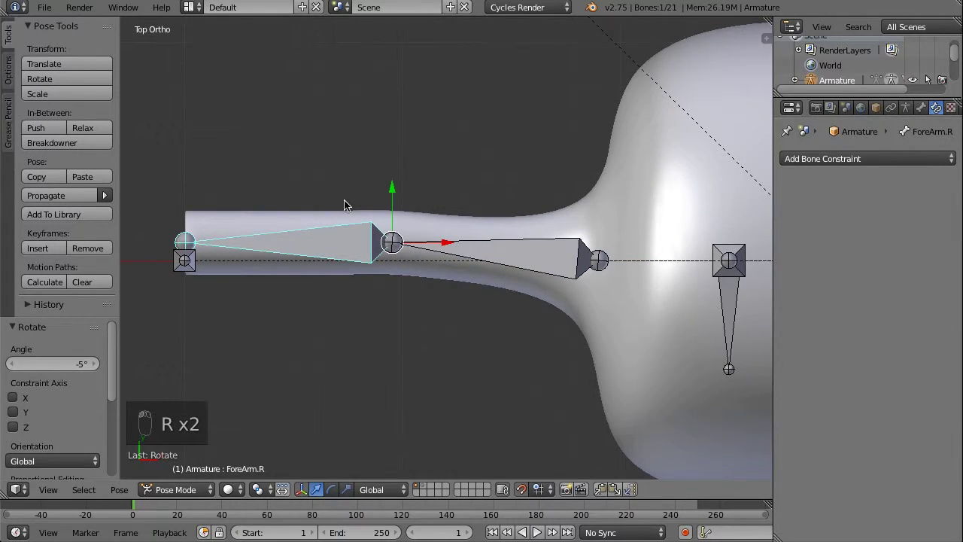
Add an Inverse Kinematics constraint to ForeArm.R with the Armature as both target and pole target
scroll(344, 205, down, 2)
click(874, 160)
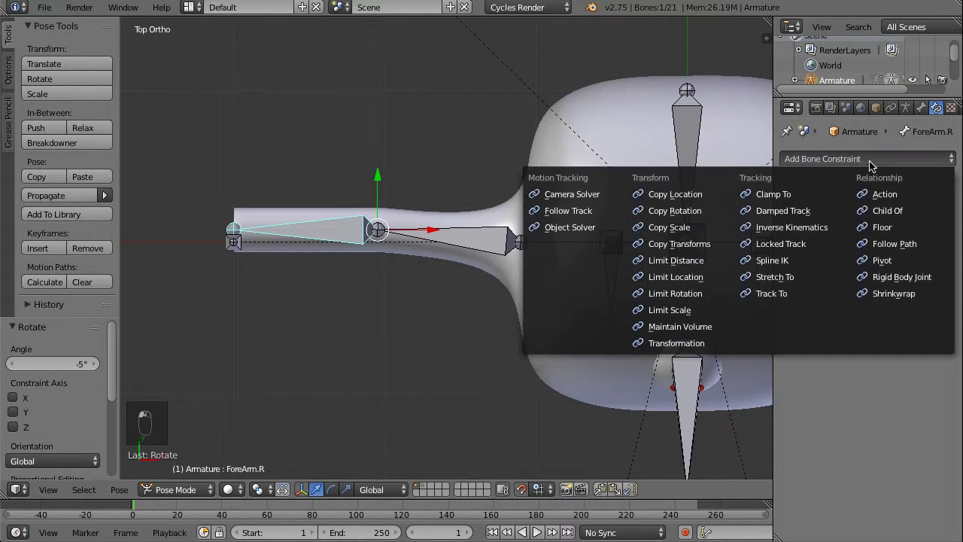
click(792, 227)
click(877, 215)
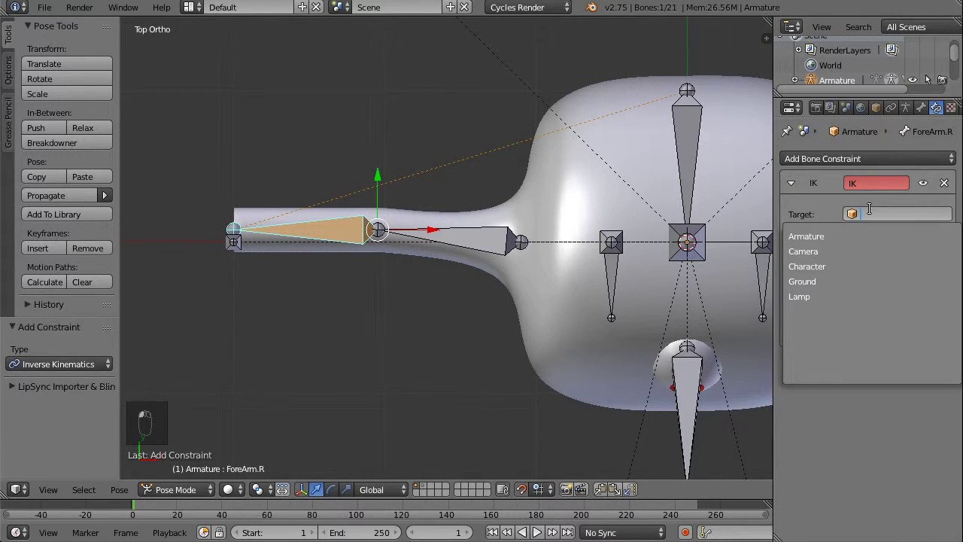
click(805, 235)
click(878, 257)
click(869, 277)
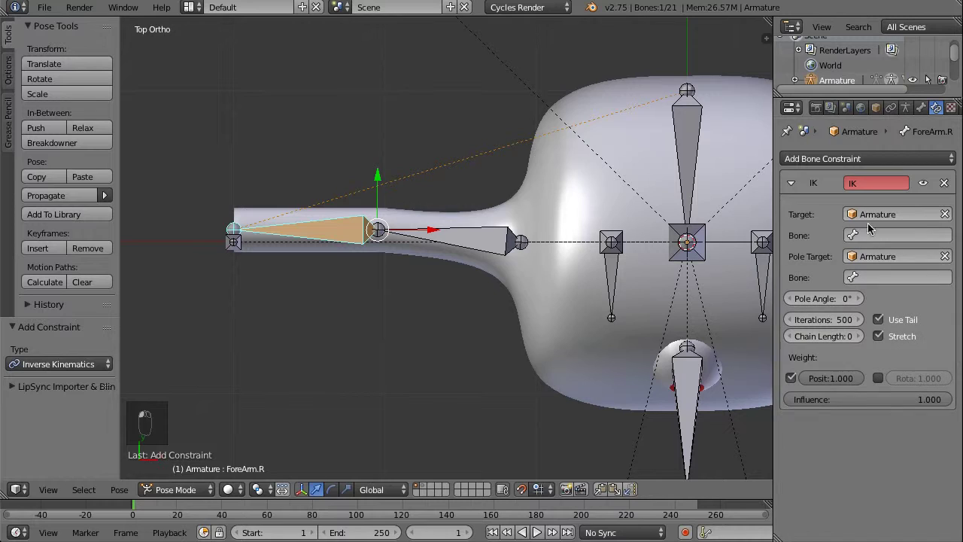
Set the right forearm's IK constraint to target bone ArmTarget.R, pole target bone ArmPoleTarget.R and chain length 2
middle_drag(447, 267, 482, 290)
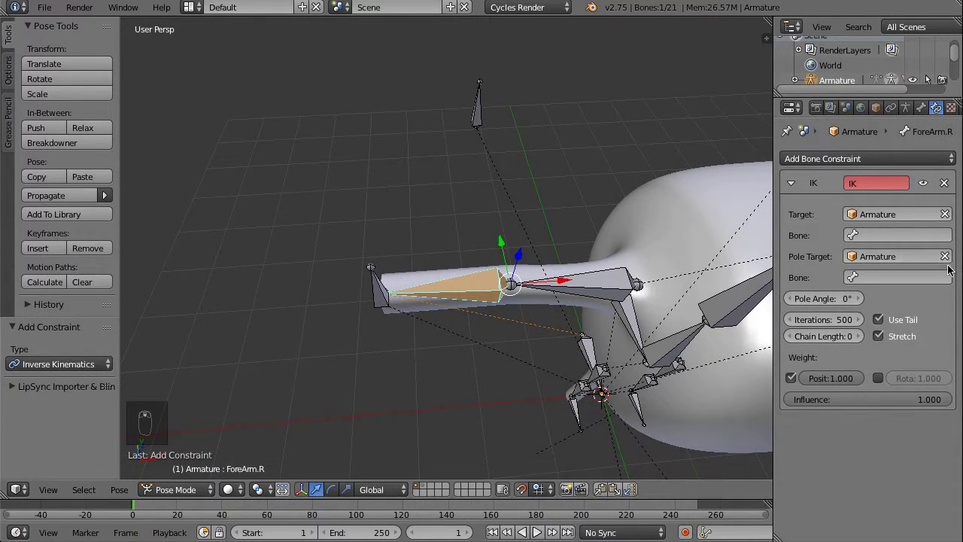
click(888, 235)
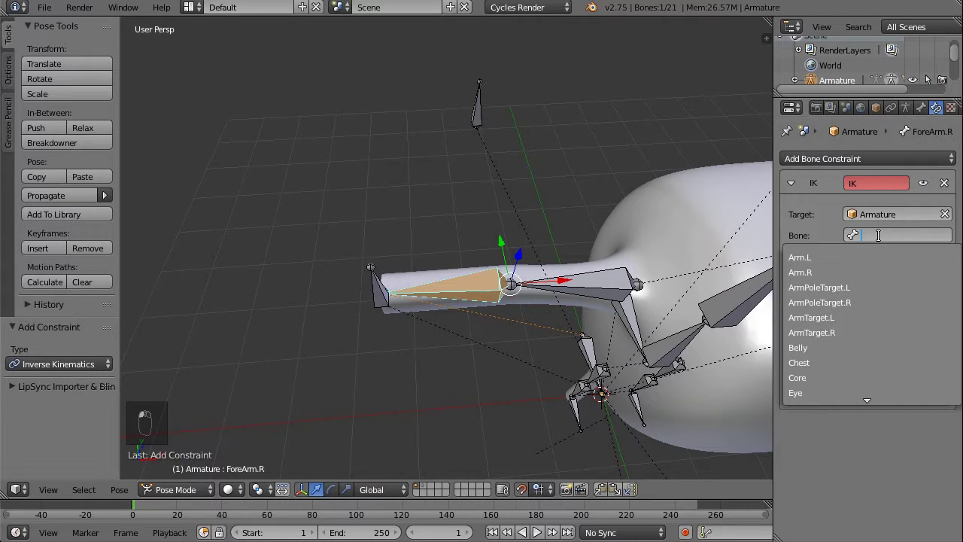
click(866, 333)
click(881, 276)
click(873, 347)
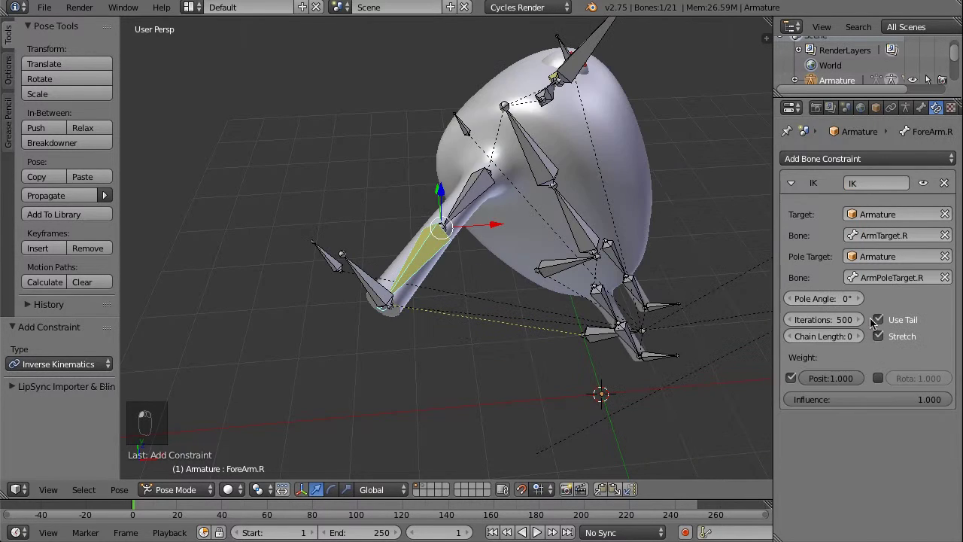
click(861, 337)
click(861, 337)
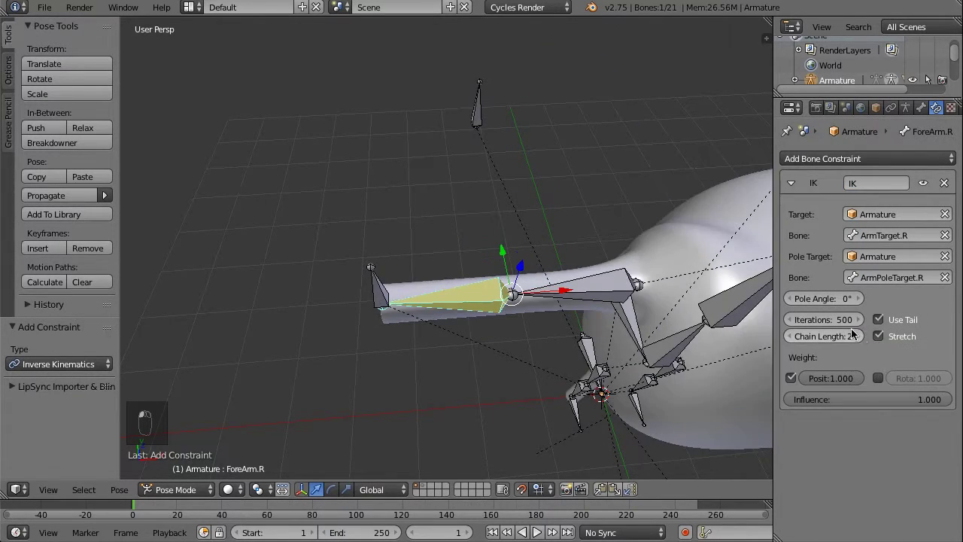
Turn off snapping and move ArmTarget.R by about 0.27 in X, 0.17 in Y and 0.23 in Z to bend the right arm
middle_drag(454, 328, 630, 314)
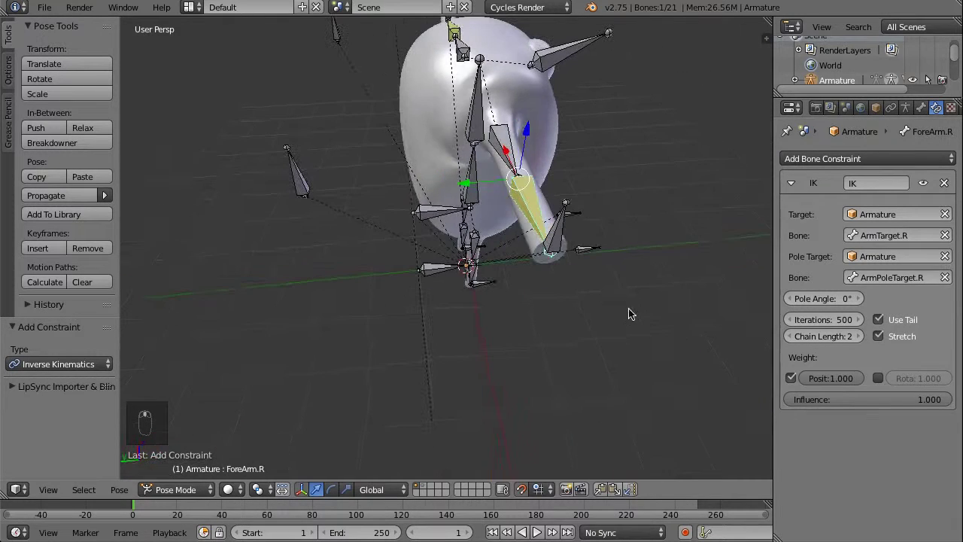
right_click(556, 235)
key(shift+Tab)
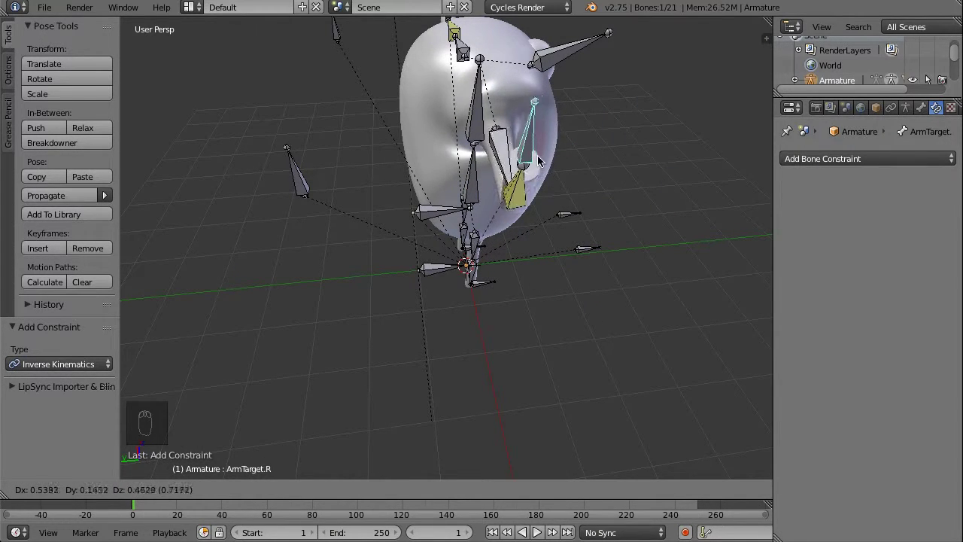
click(539, 198)
Move ArmTarget.L by about -0.28 in X, -0.02 in Y and -0.03 in Z to bend the left arm
middle_drag(694, 173, 413, 150)
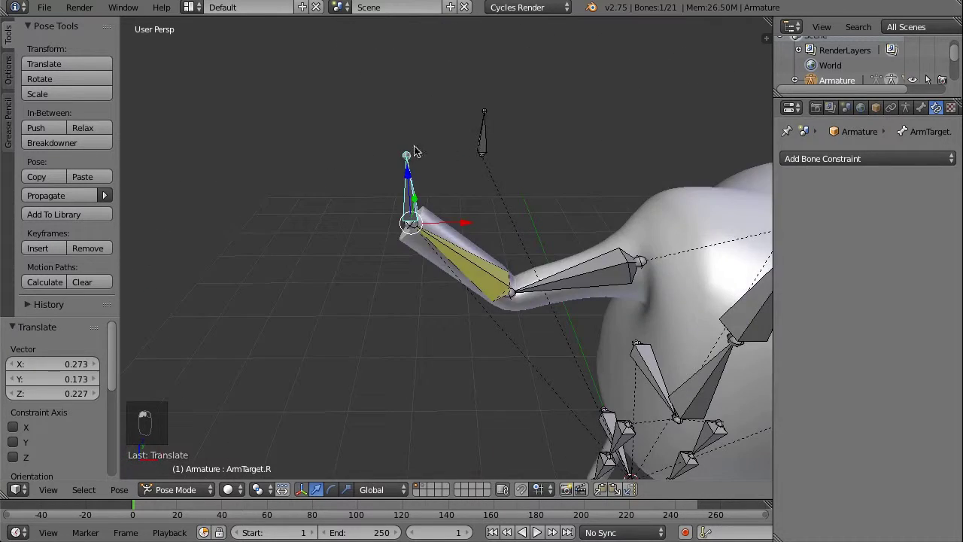
scroll(346, 157, down, 6)
scroll(591, 185, up, 5)
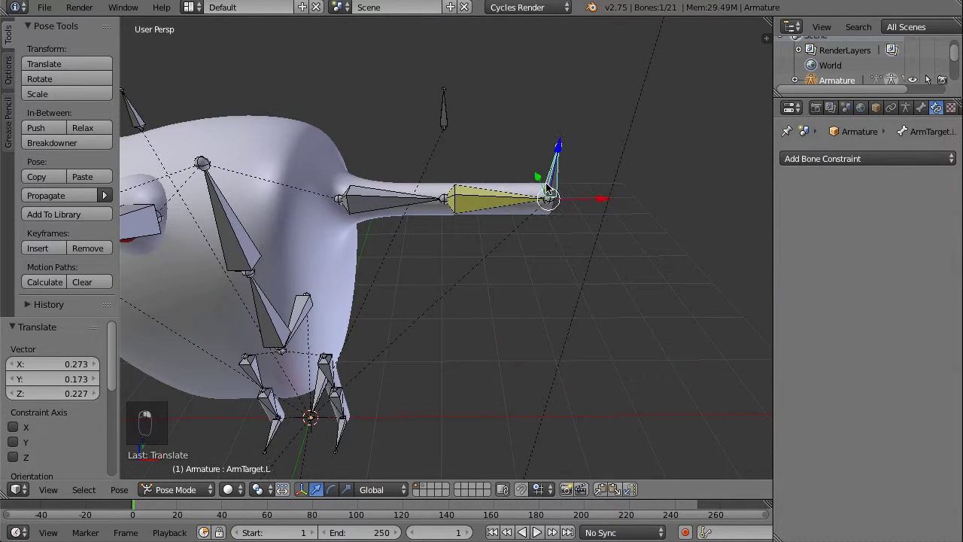
key(g)
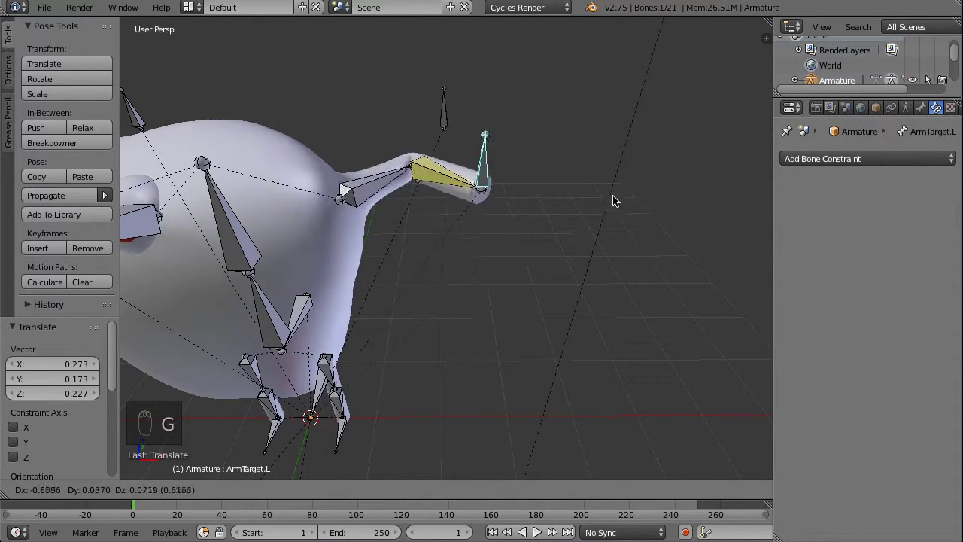
click(654, 213)
Select ForeArm.R and try a pole angle of 90° in its IK constraint
middle_drag(605, 231, 425, 244)
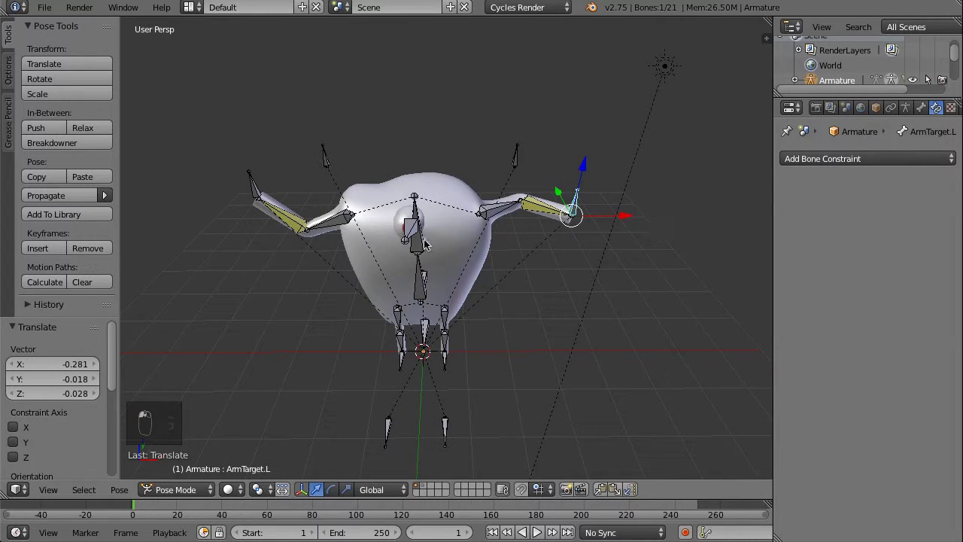
scroll(367, 239, up, 1)
right_click(275, 220)
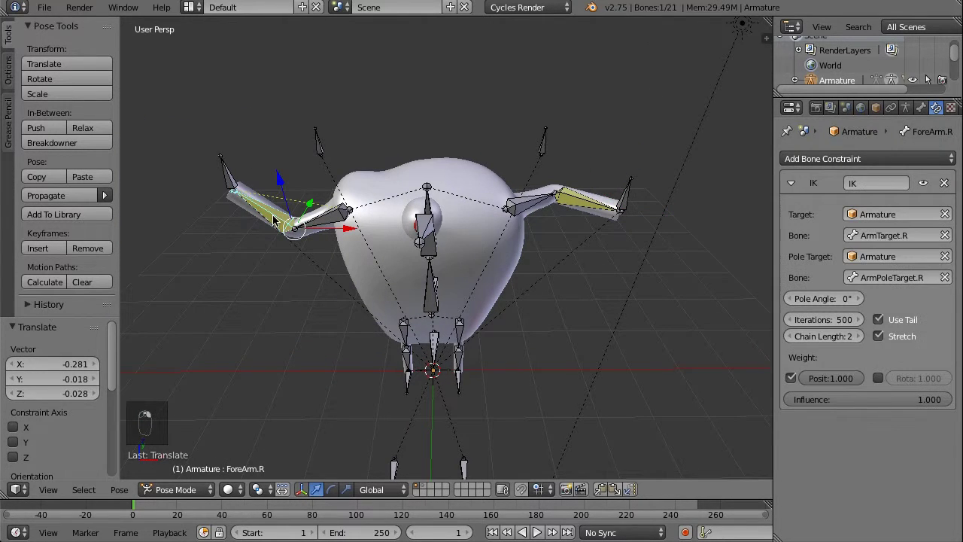
right_click(568, 204)
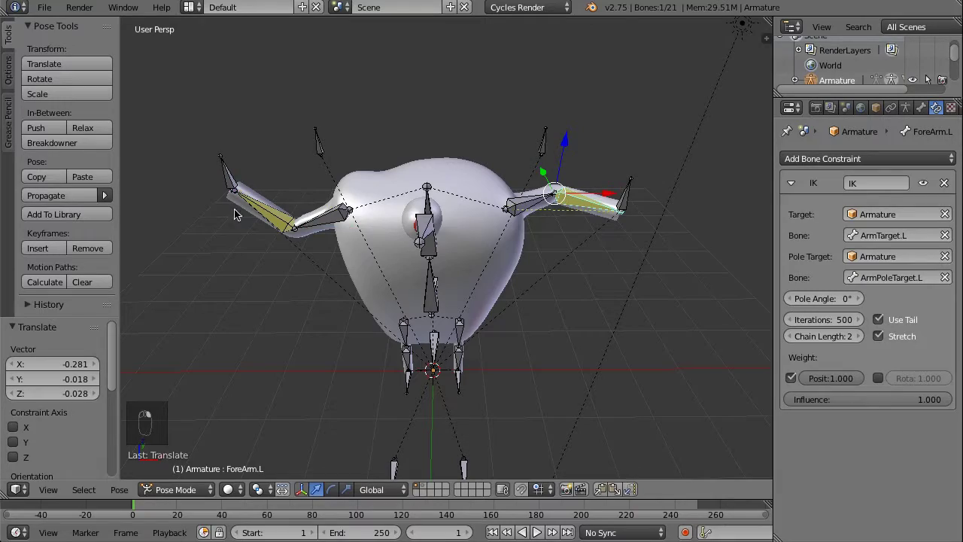
right_click(267, 216)
middle_drag(331, 234, 640, 234)
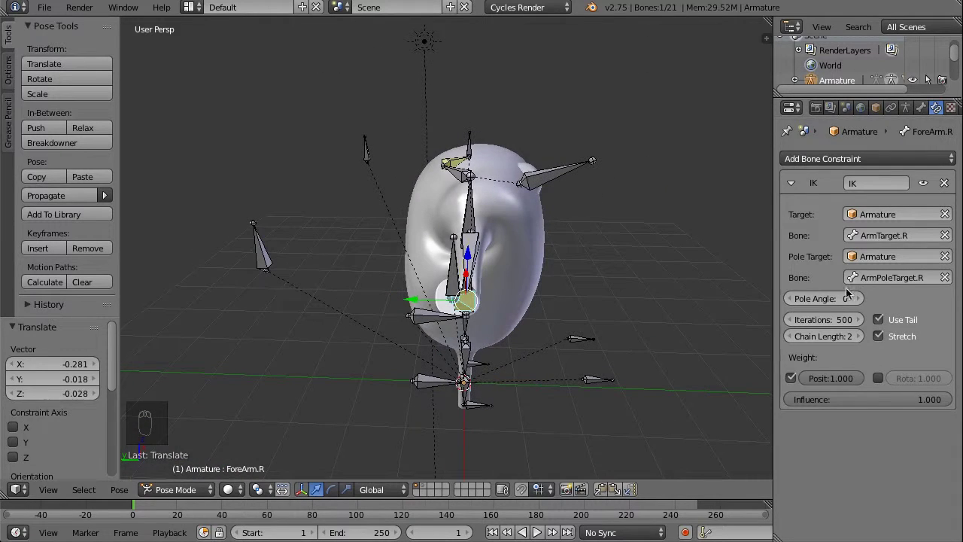
click(812, 298)
text(90)
key(Return)
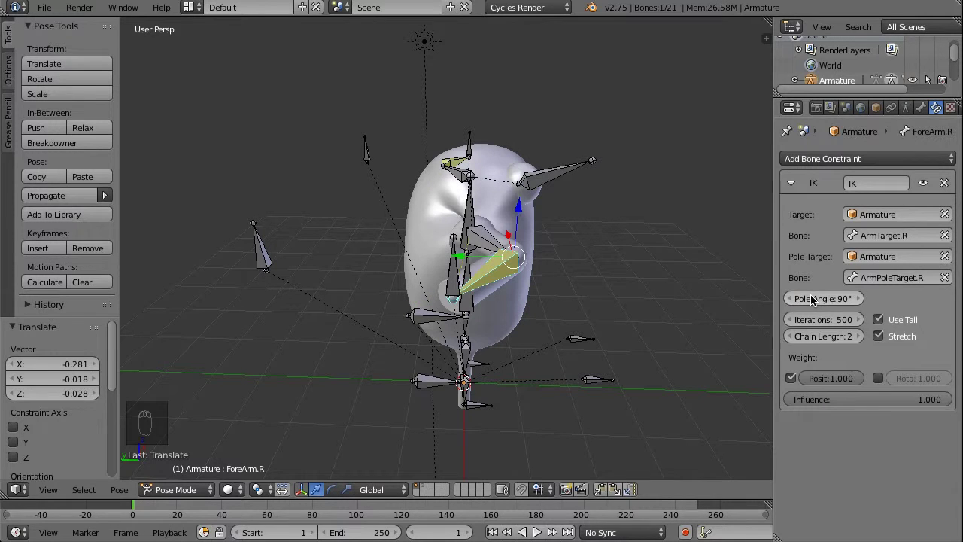
Try pole angles of -90° and 0° in ForeArm.R's IK constraint
click(813, 298)
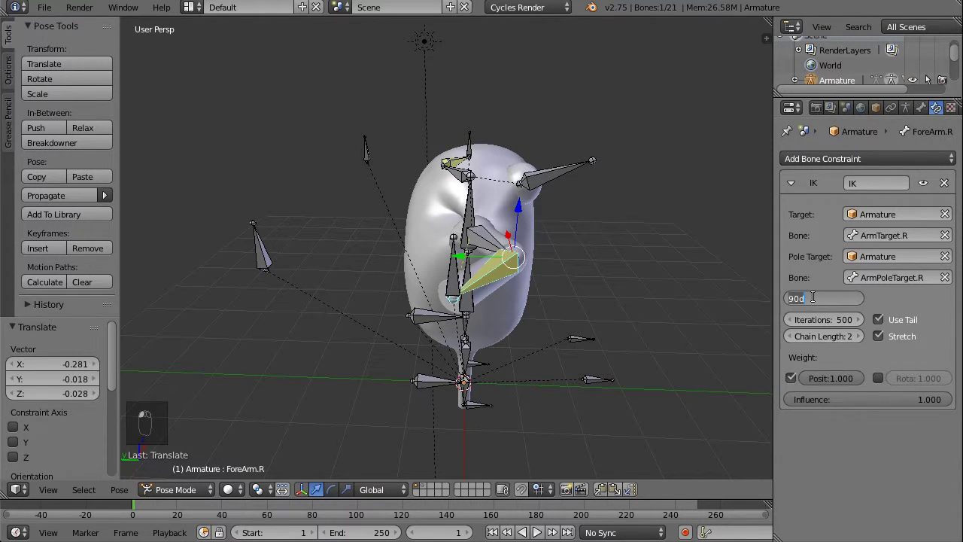
text(-90)
key(Return)
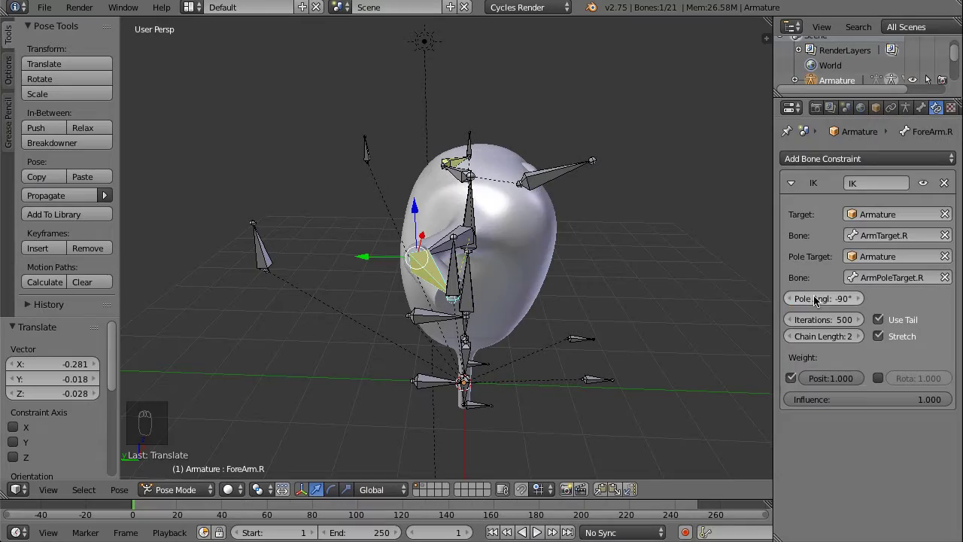
middle_drag(544, 244, 636, 254)
click(821, 299)
text(0)
key(Return)
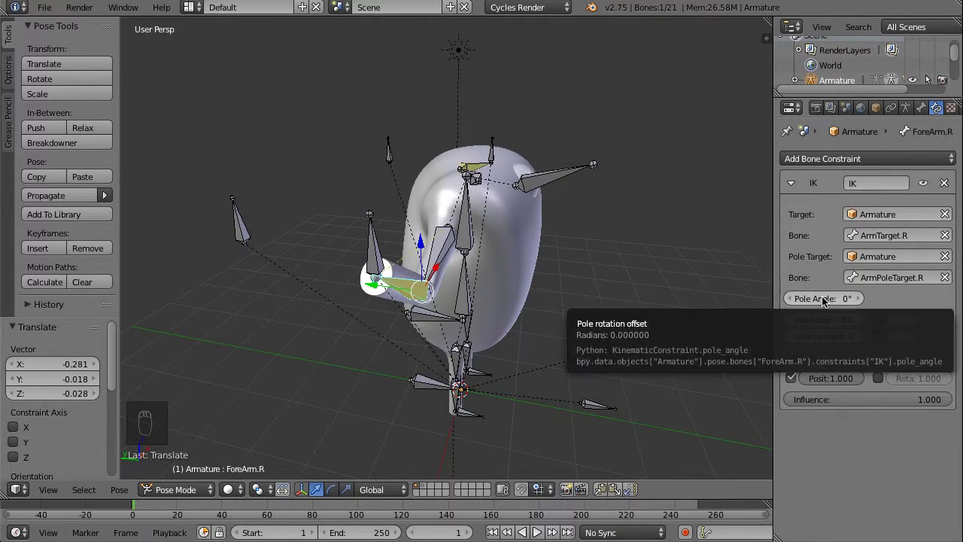
Set the pole angle of ForeArm.R's IK constraint to -90°
mouse_move(597, 261)
middle_down()
mouse_move(579, 257)
mouse_move(601, 248)
middle_up()
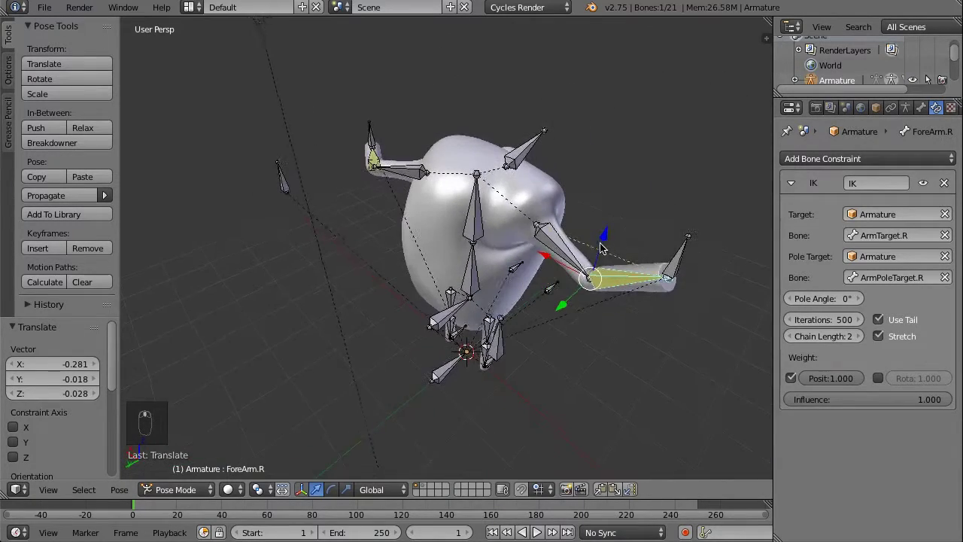
middle_drag(508, 186, 572, 195)
click(811, 300)
text(-9)
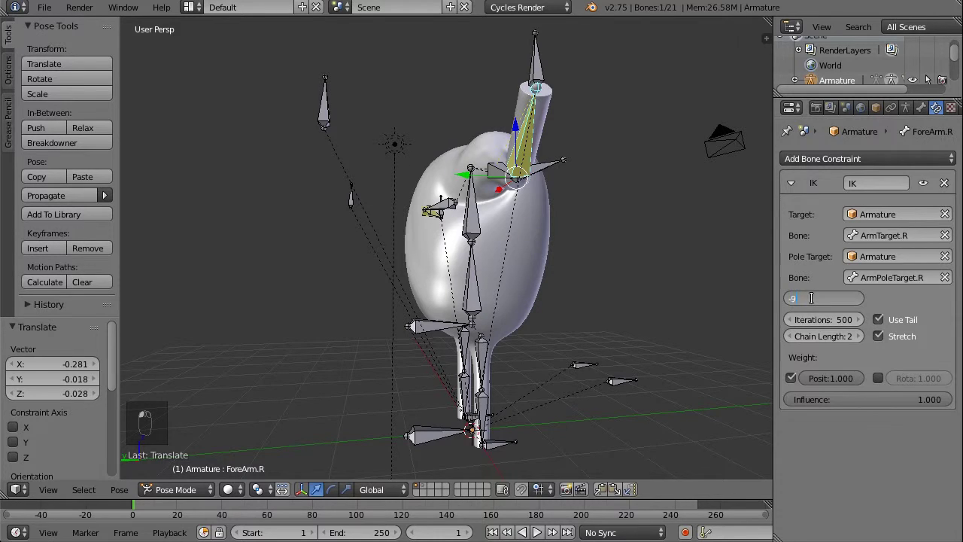
text(0)
key(Return)
Clear the pose location of ArmTarget.R and ArmTarget.L to straighten both arms, and deselect all bones
middle_drag(467, 196, 356, 230)
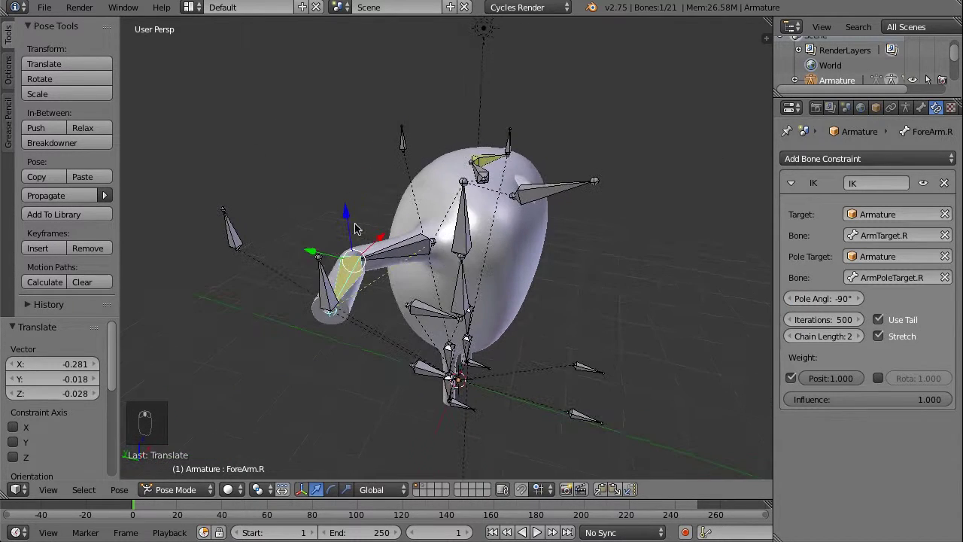
right_click(325, 290)
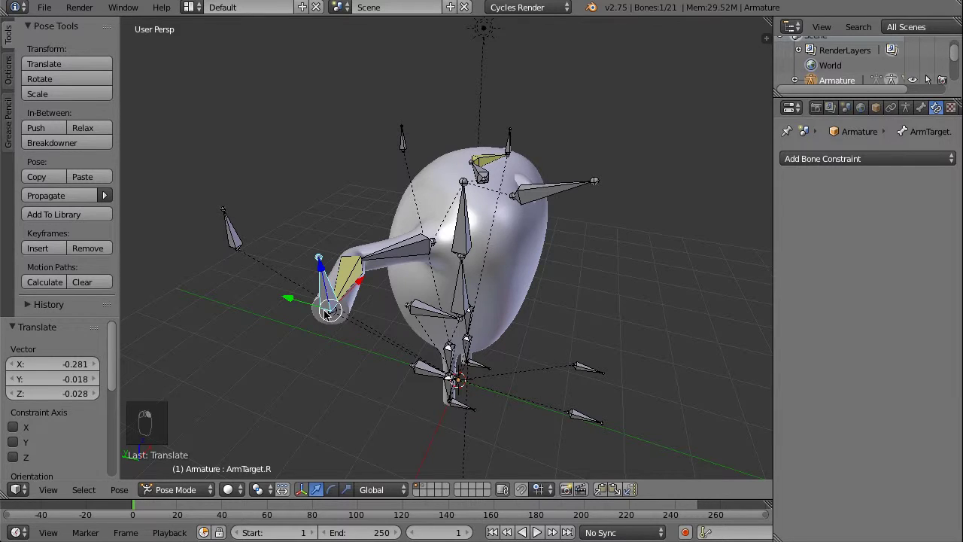
key(alt+g)
middle_drag(711, 218, 532, 226)
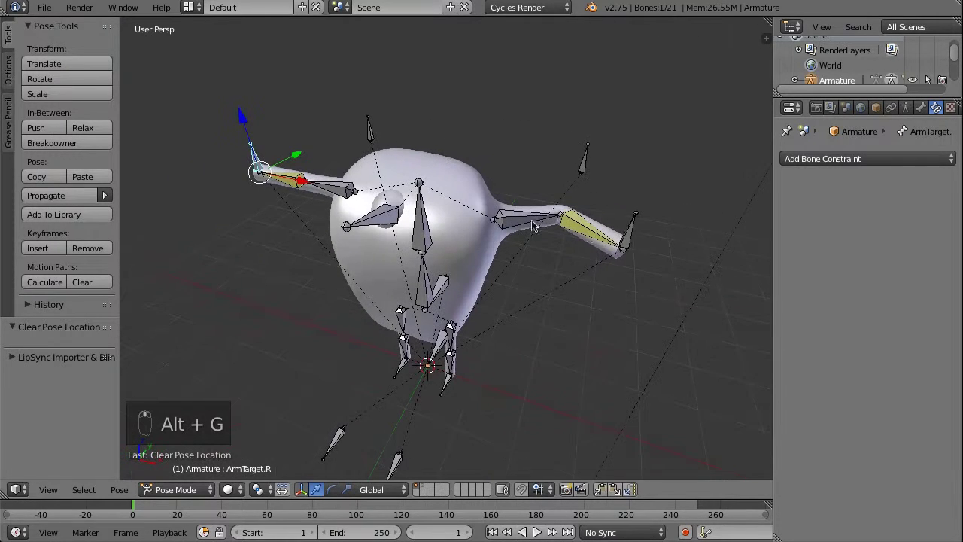
right_click(623, 240)
key(alt+g)
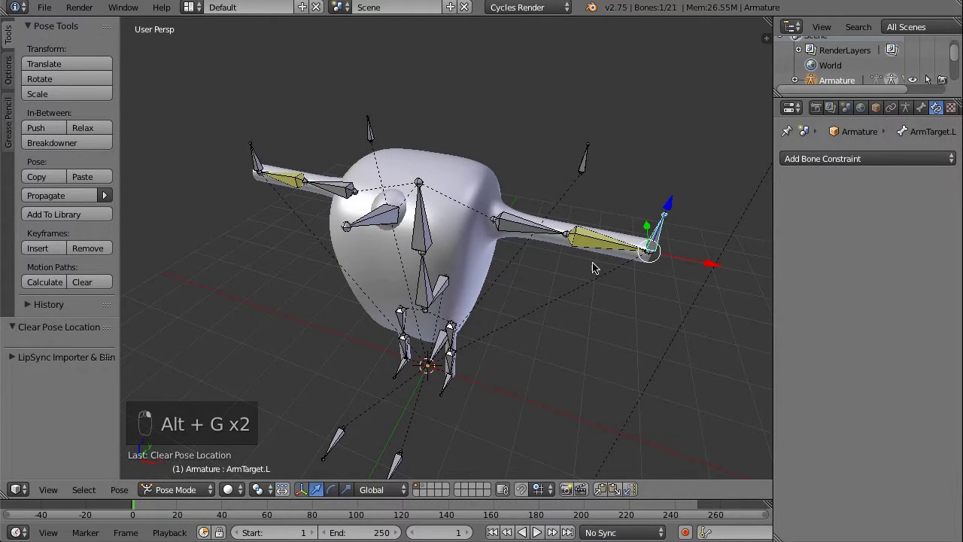
middle_drag(478, 275, 457, 230)
key(a)
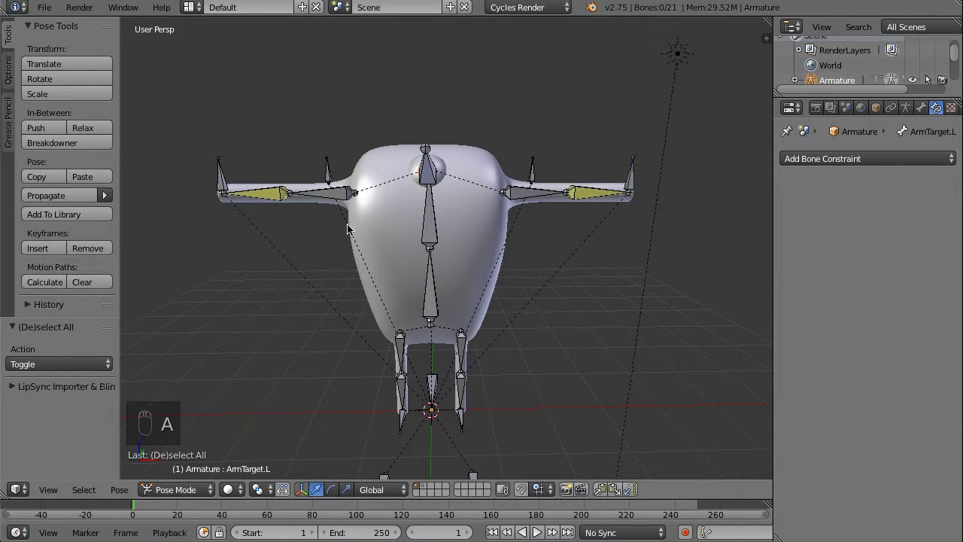
Turn on snapping and rotate Thigh.L by 5° in the right side view
middle_drag(563, 399, 435, 211)
right_click(443, 238)
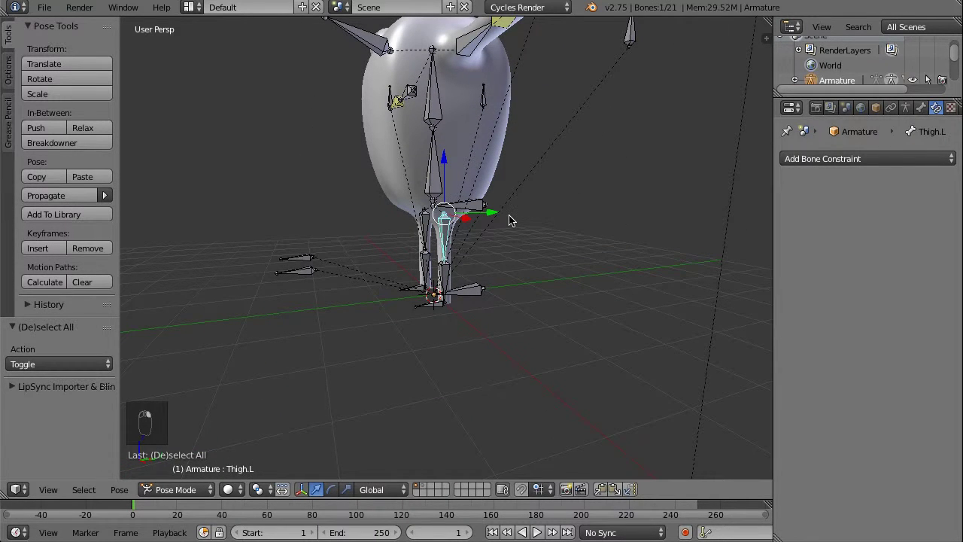
key(KP_3)
scroll(441, 245, up, 4)
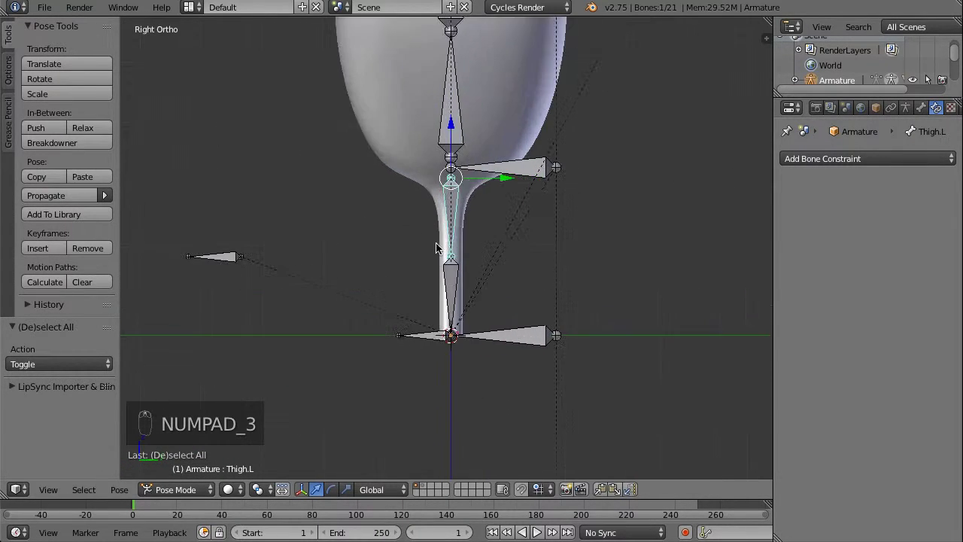
key(r)
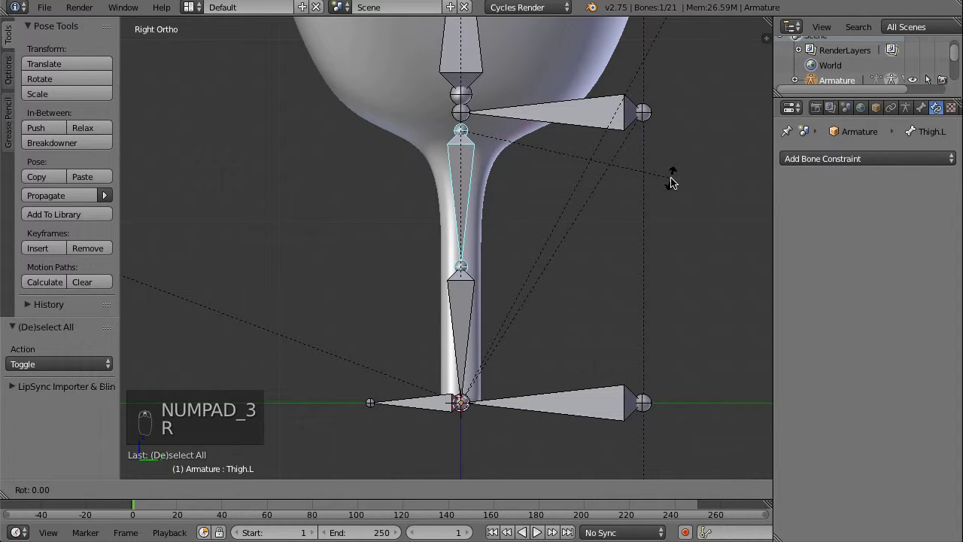
right_click(672, 183)
key(shift+Tab)
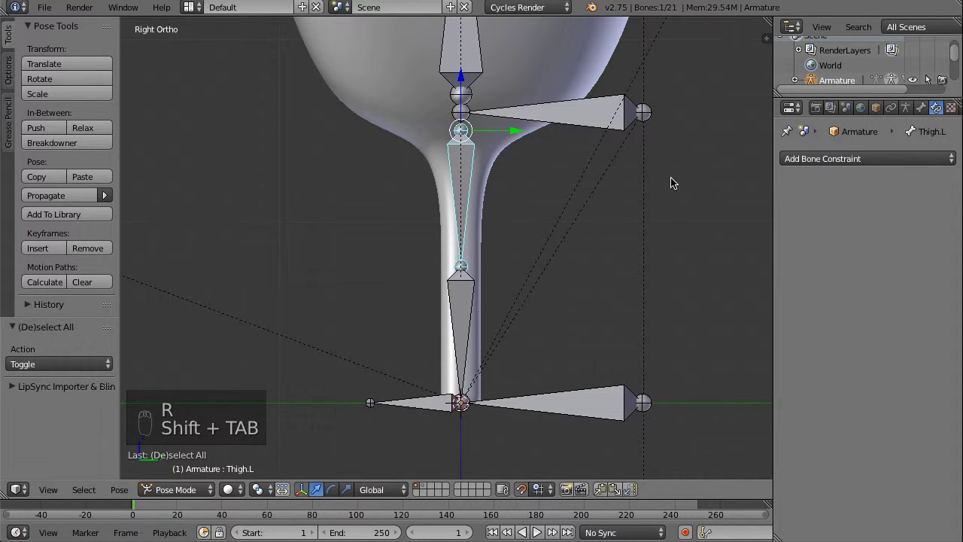
key(r)
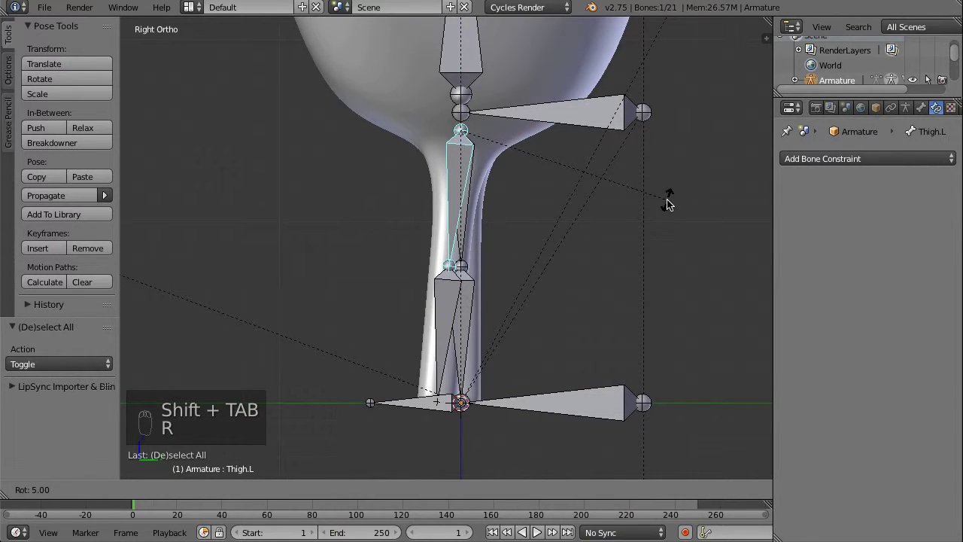
click(669, 204)
Rotate ForeLeg.L by -5° to bend the left knee slightly
right_click(450, 299)
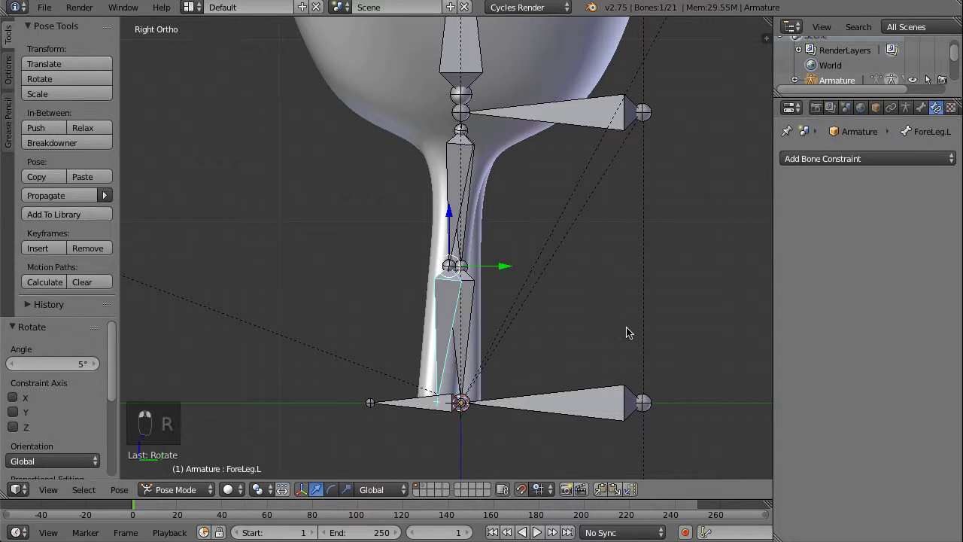
key(r)
click(634, 316)
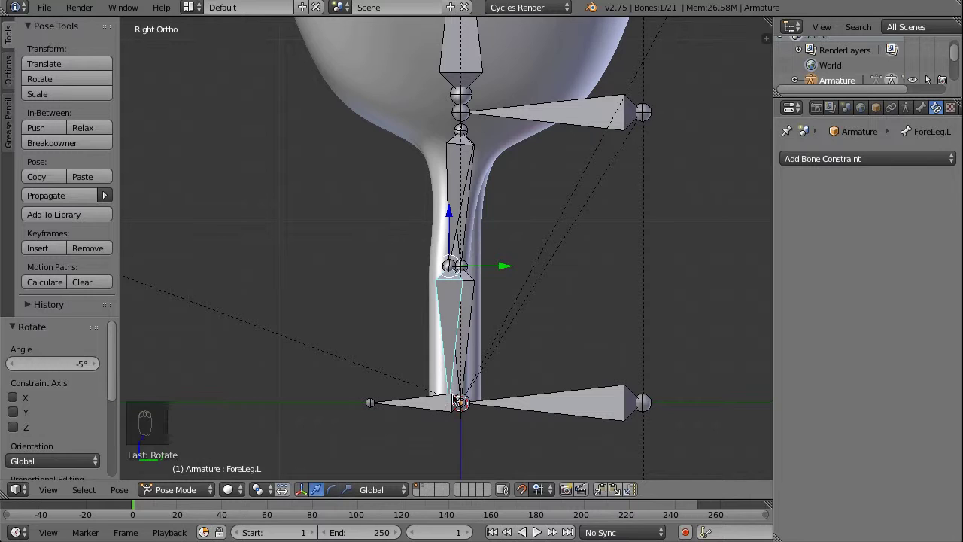
Add an Inverse Kinematics constraint to ForeLeg.L with the Armature as both target and pole target
scroll(587, 360, down, 2)
click(868, 163)
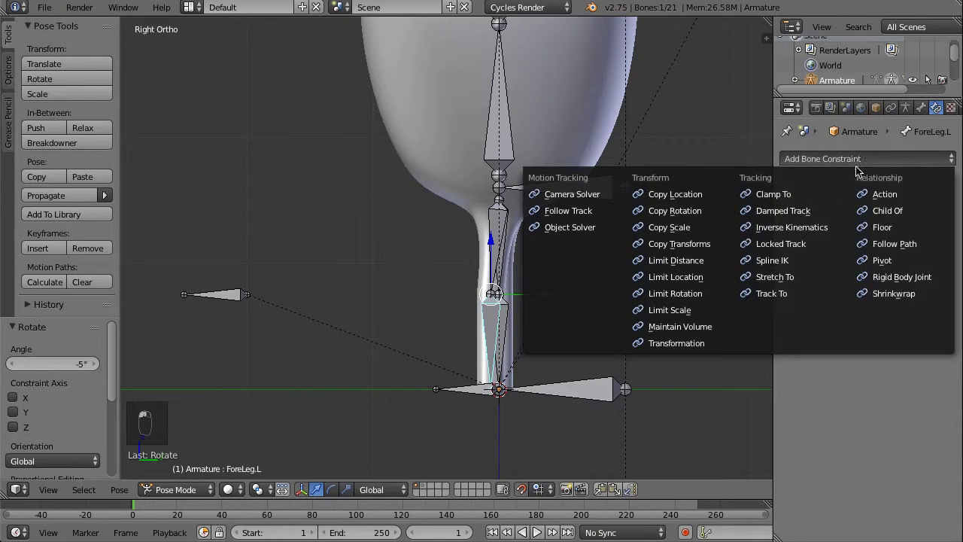
click(783, 225)
click(881, 213)
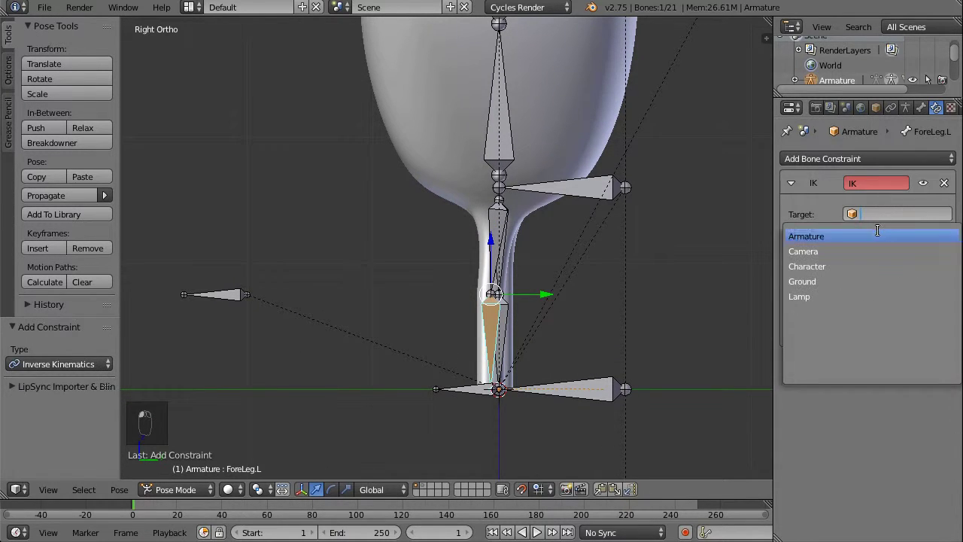
click(806, 235)
click(892, 256)
click(809, 273)
Set the left foreleg's IK constraint to target bone LegTarget.L, pole target bone LegPoleTarget.L and chain length 2
click(861, 239)
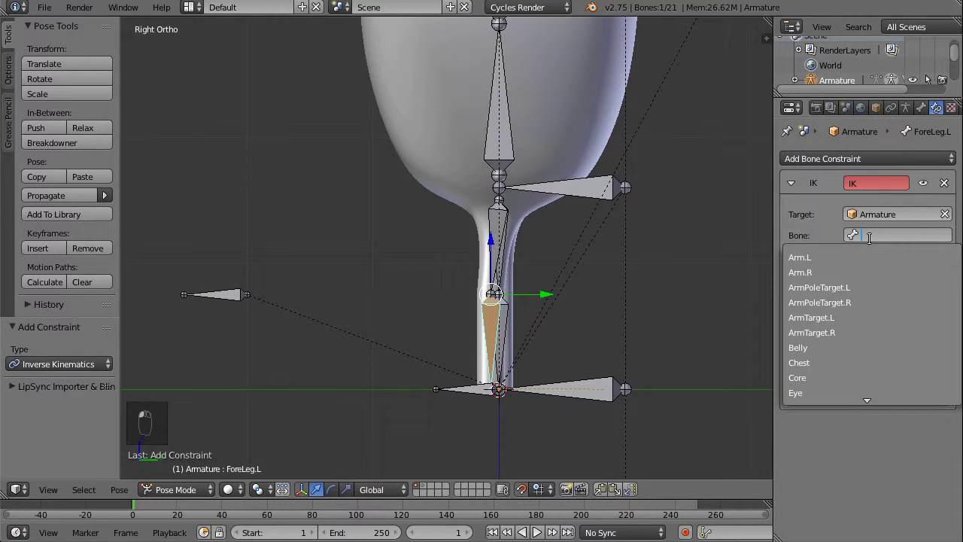
scroll(866, 290, down, 14)
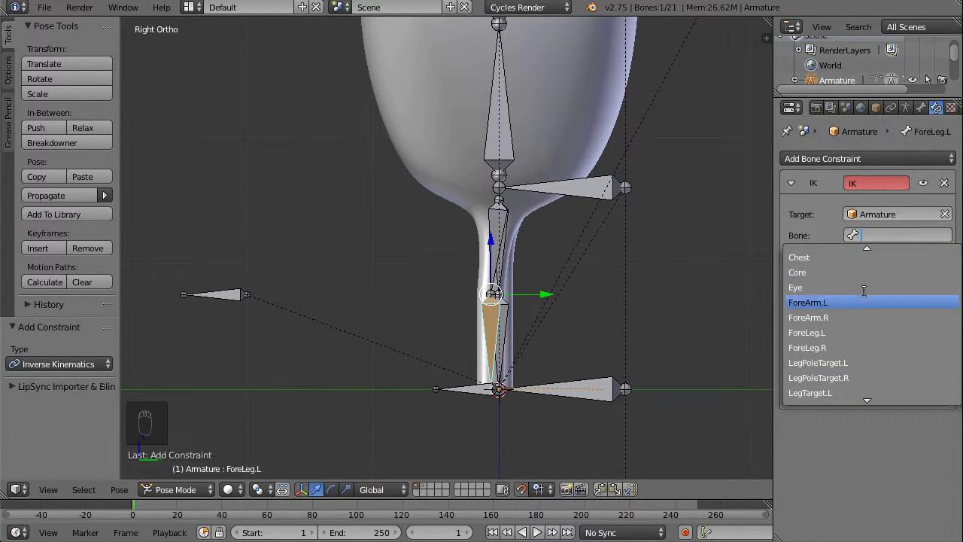
scroll(862, 290, down, 4)
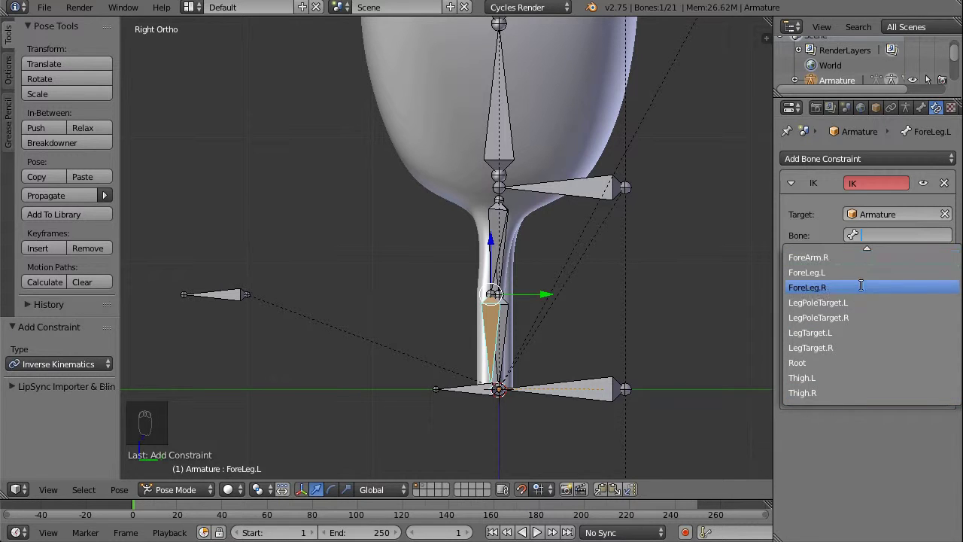
click(856, 334)
click(886, 275)
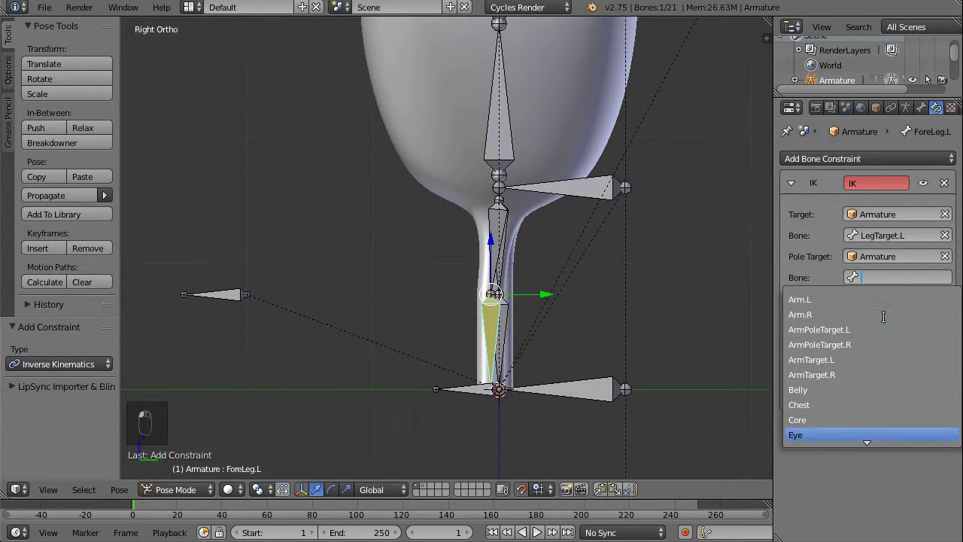
scroll(883, 317, down, 7)
scroll(883, 316, up, 3)
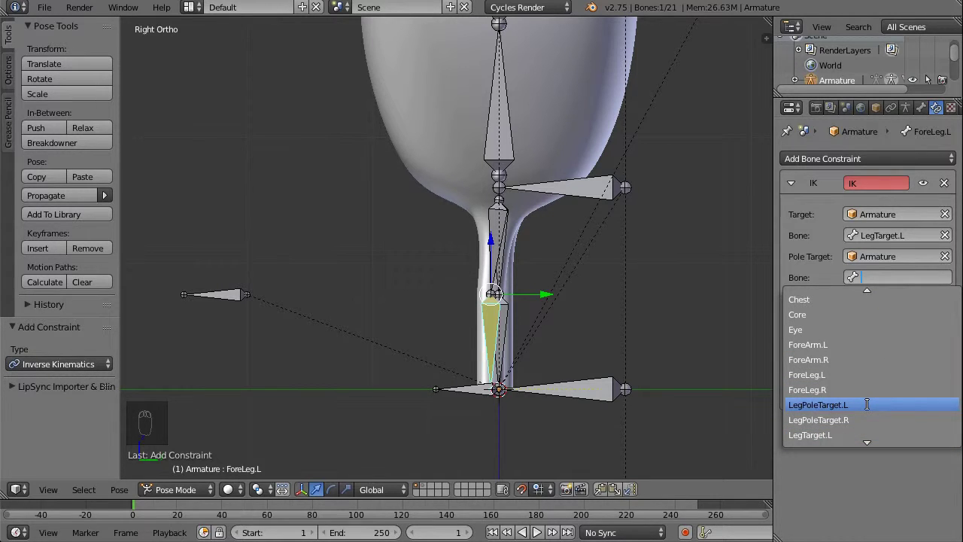
click(867, 405)
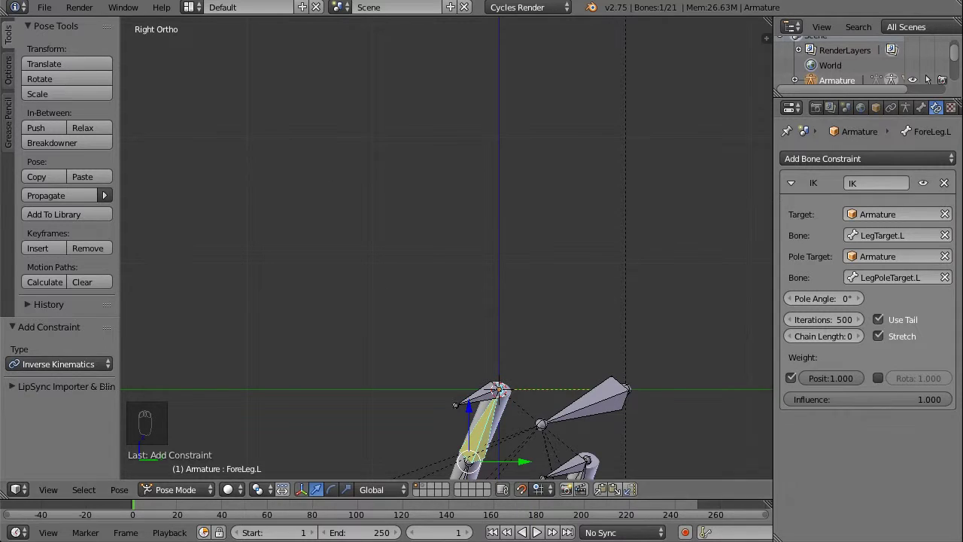
click(861, 337)
click(862, 336)
Try a pole angle of 90° in ForeLeg.L's IK constraint
middle_drag(432, 228, 555, 219)
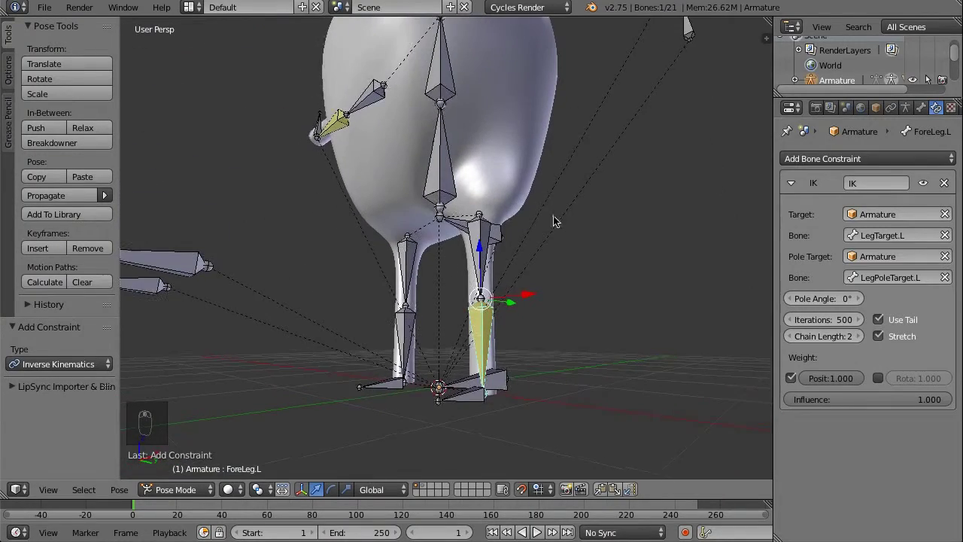
click(826, 298)
key(Return)
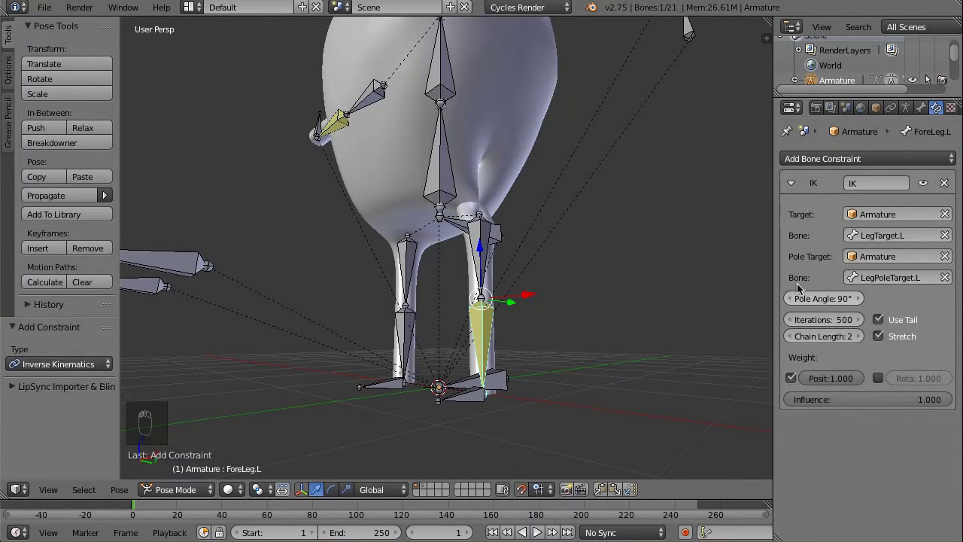
Set the pole angle of ForeLeg.L's IK constraint to -90°
middle_drag(452, 286, 400, 275)
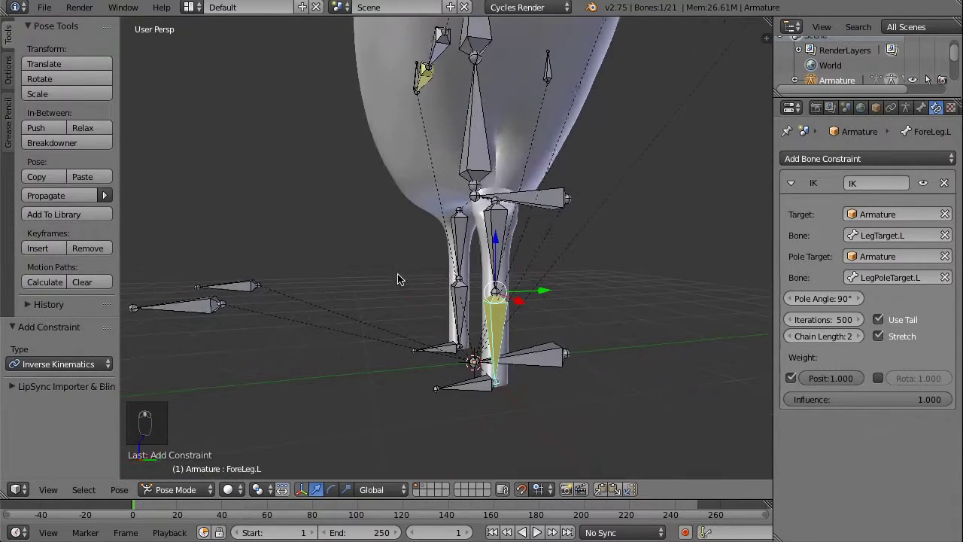
click(807, 298)
text(-90)
key(Return)
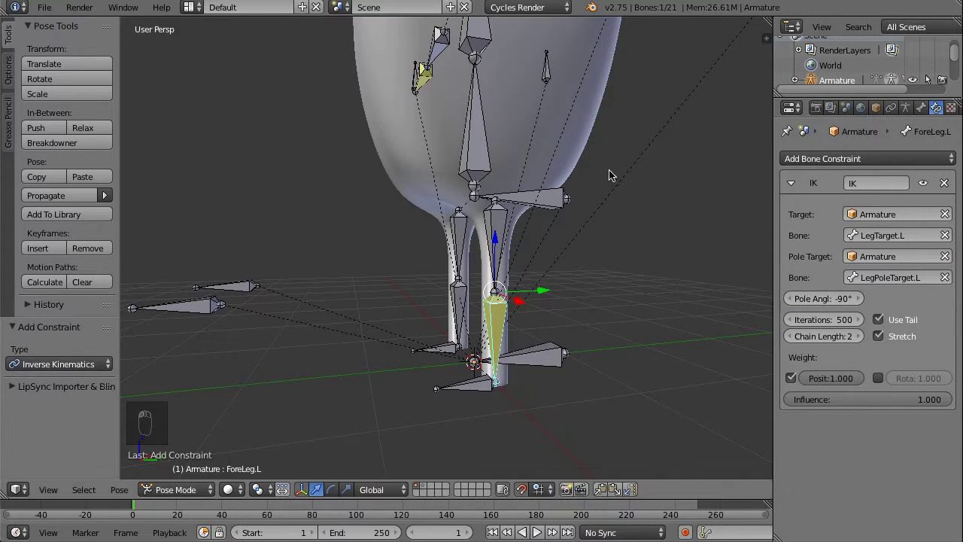
Try moving the LegTarget.L bone freely with snapping off to test the left leg's IK, and cancel the move
middle_drag(337, 250, 293, 269)
right_click(469, 397)
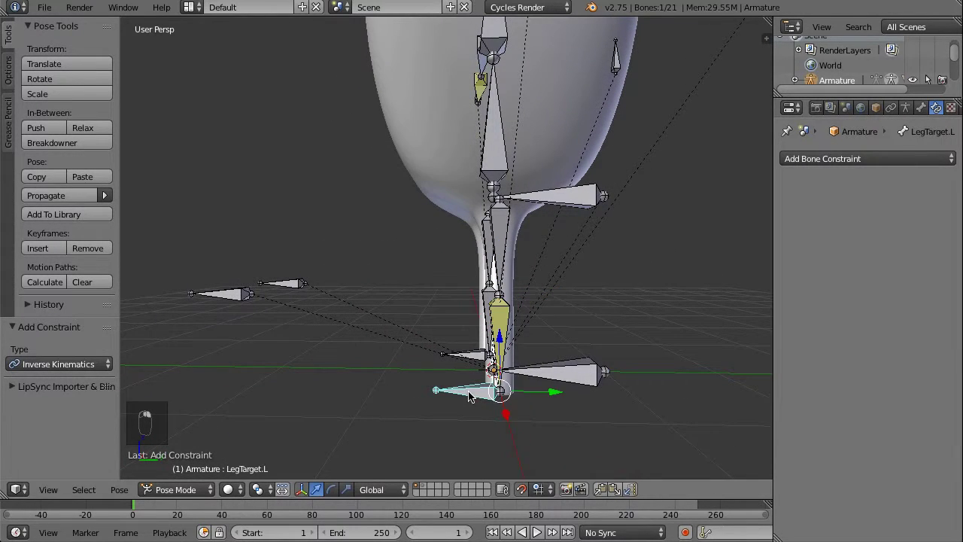
key(shift+Tab)
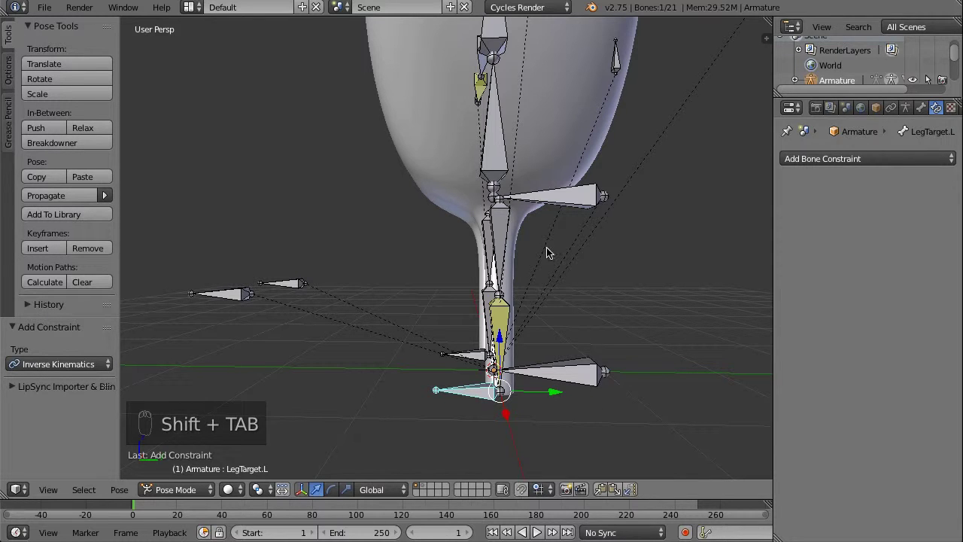
key(g)
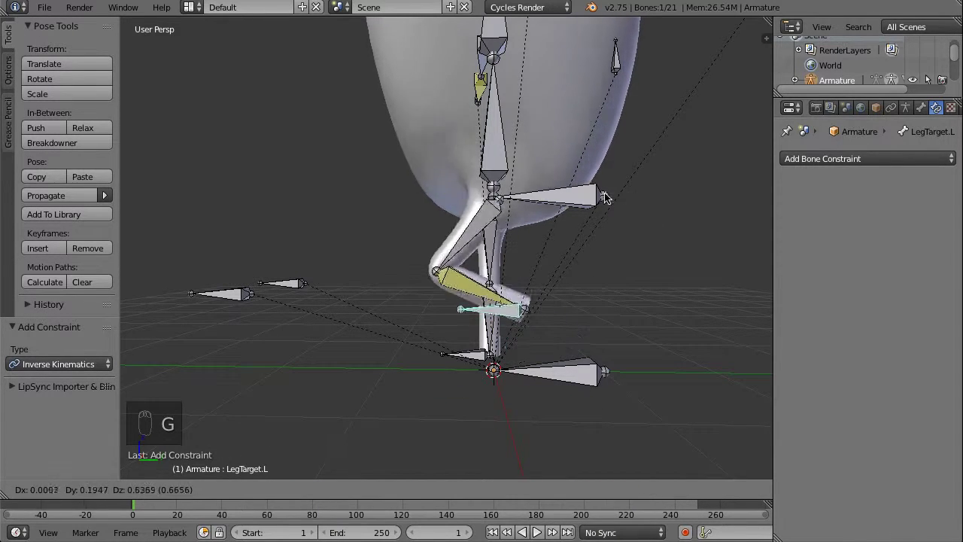
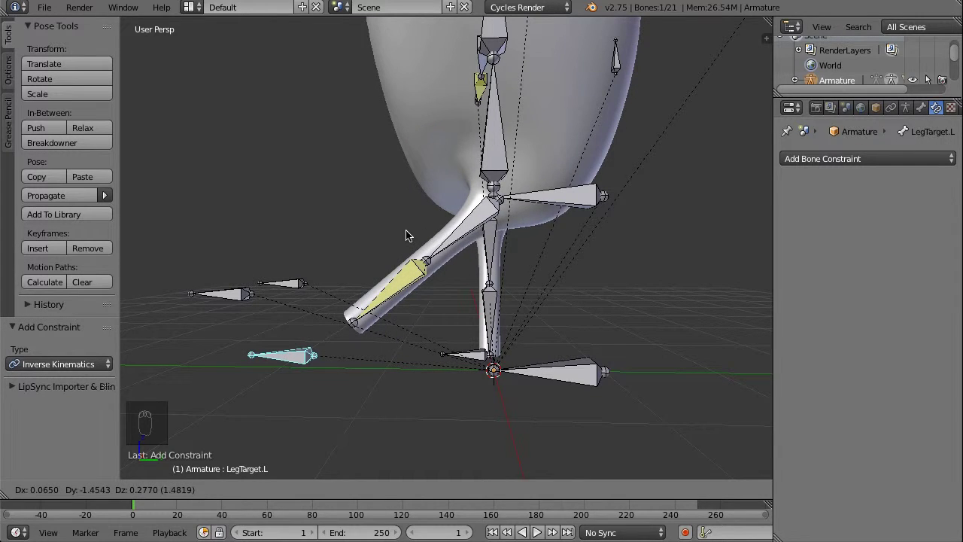
right_click(608, 263)
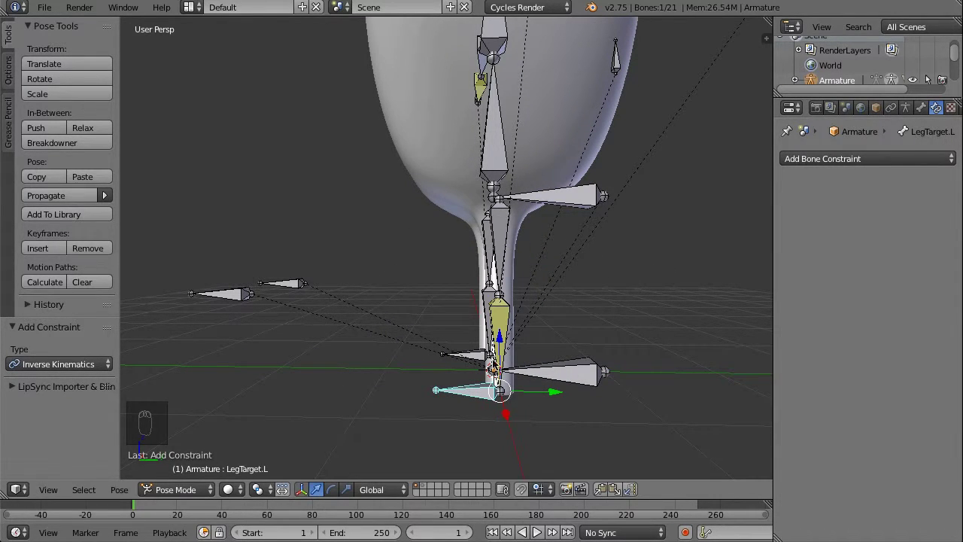
Rotate the Thigh.R bone by -5° in the left orthographic view with snapping on
mouse_move(463, 314)
middle_down()
mouse_move(353, 268)
mouse_move(465, 296)
middle_up()
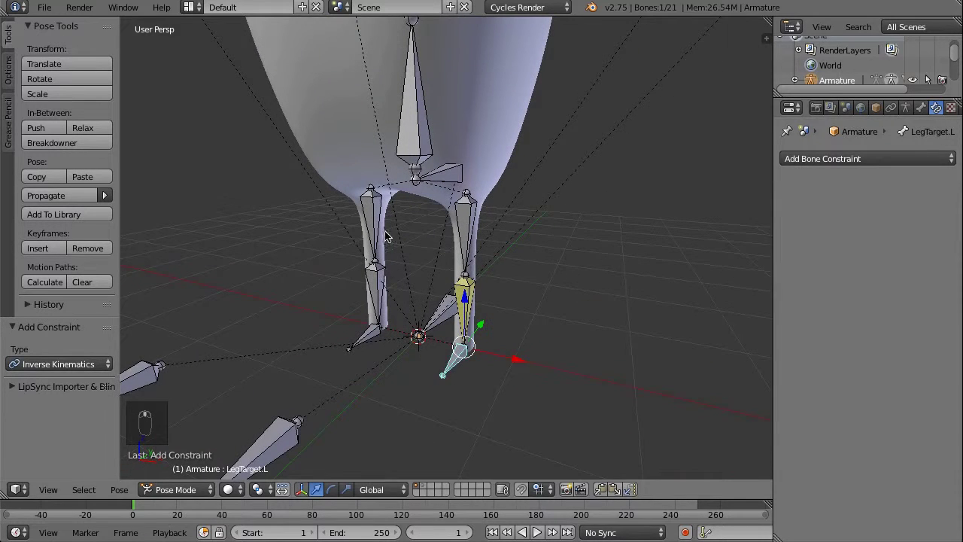
right_click(368, 217)
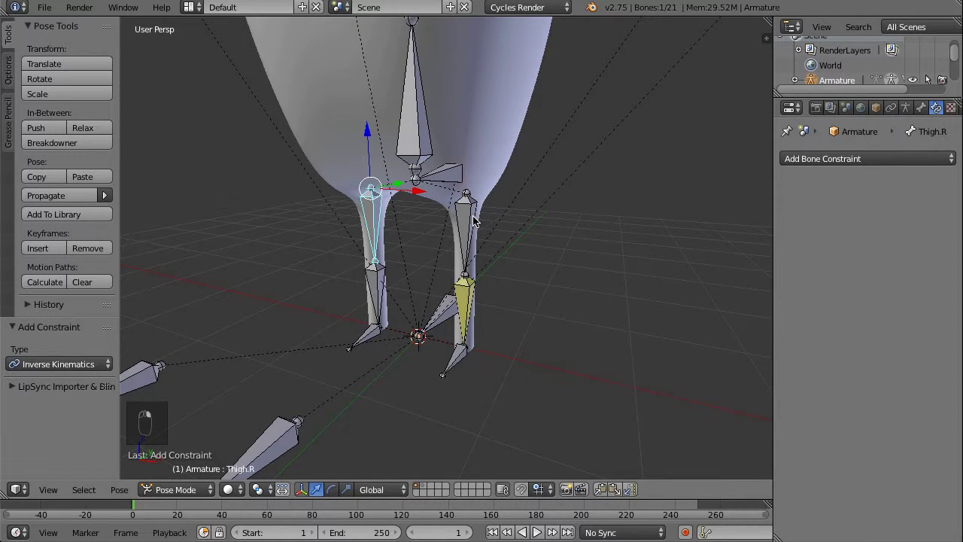
key(ctrl+KP_3)
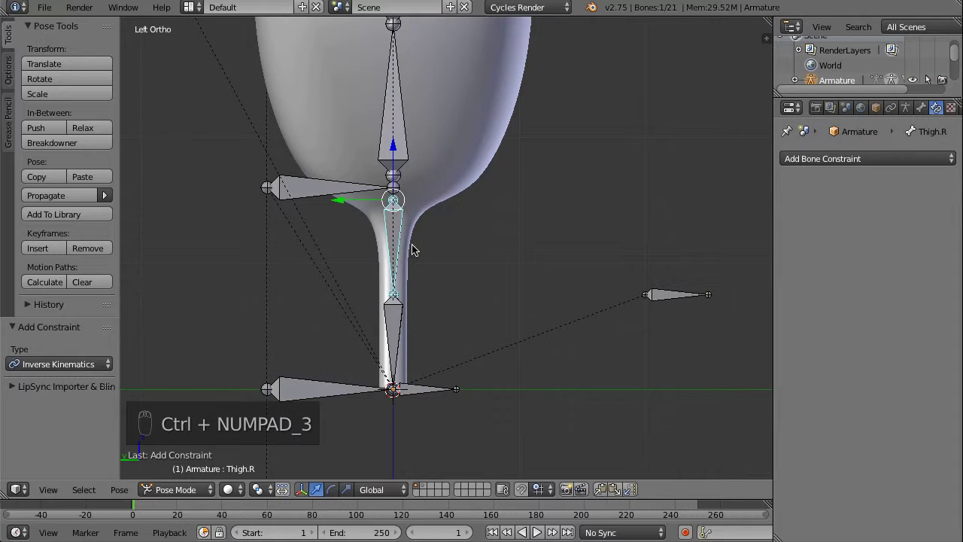
key(r)
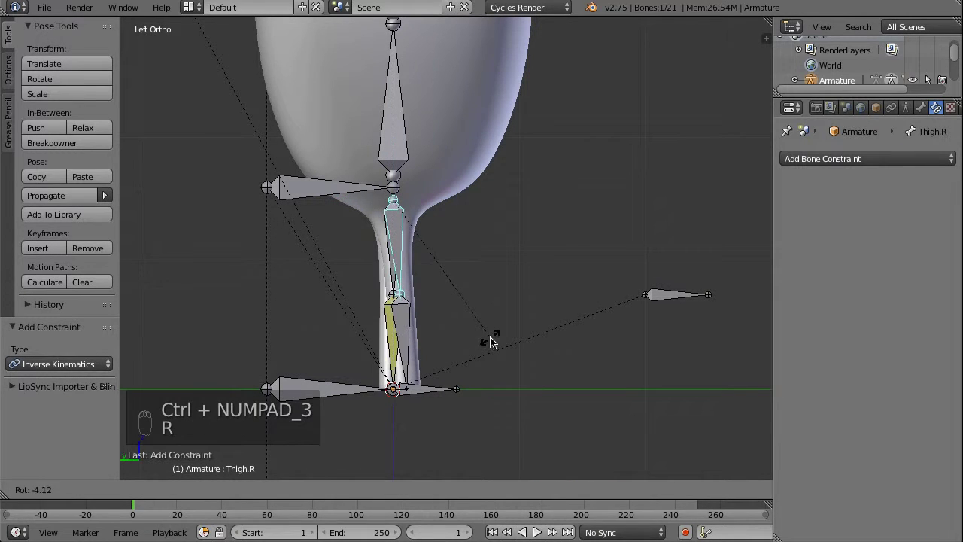
right_click(491, 341)
click(49, 490)
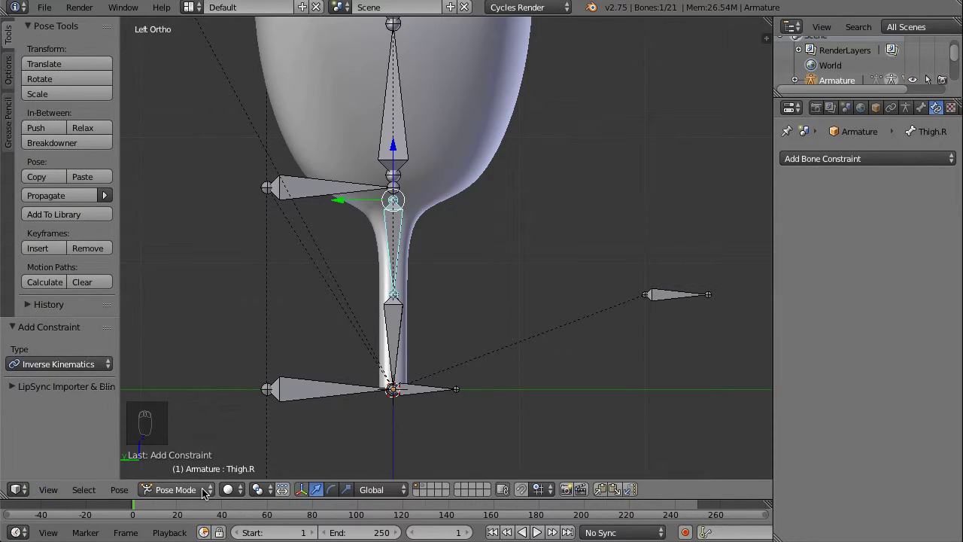
key(shift+Tab)
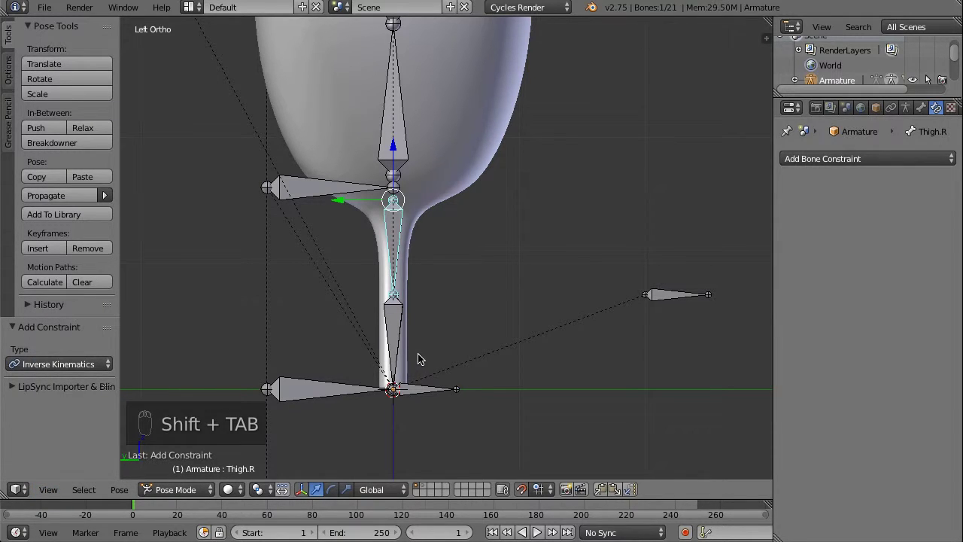
key(r)
click(494, 366)
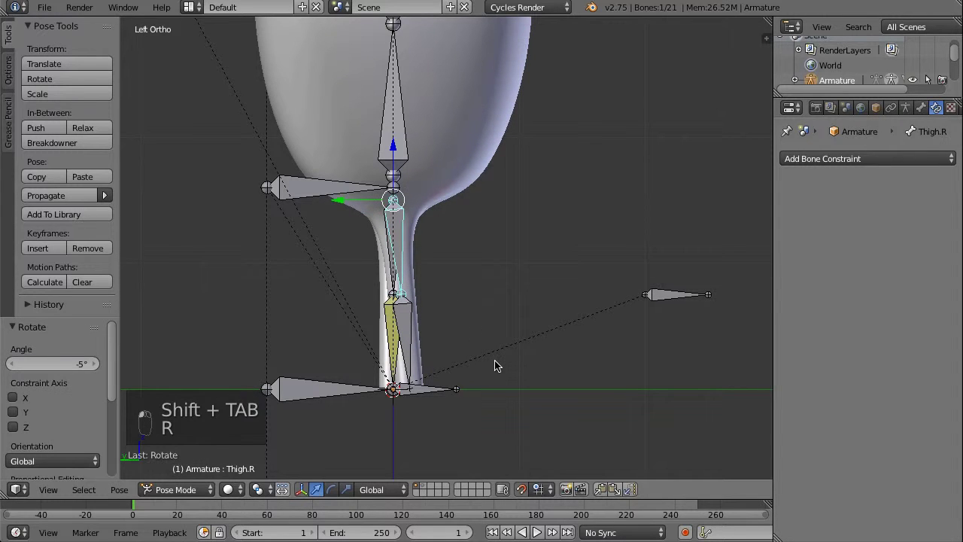
Rotate the ForeLeg.R bone by 5° in the left orthographic view
right_click(446, 370)
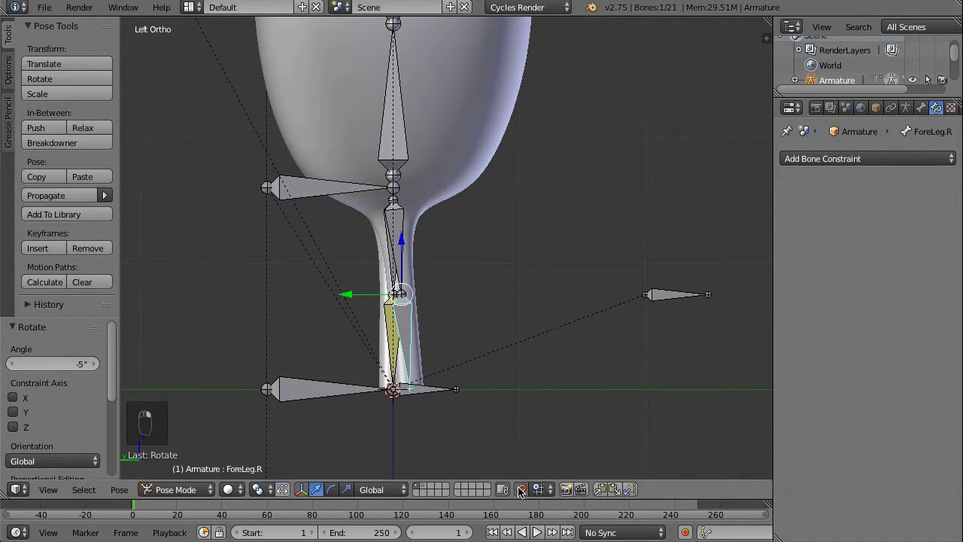
key(r)
click(641, 308)
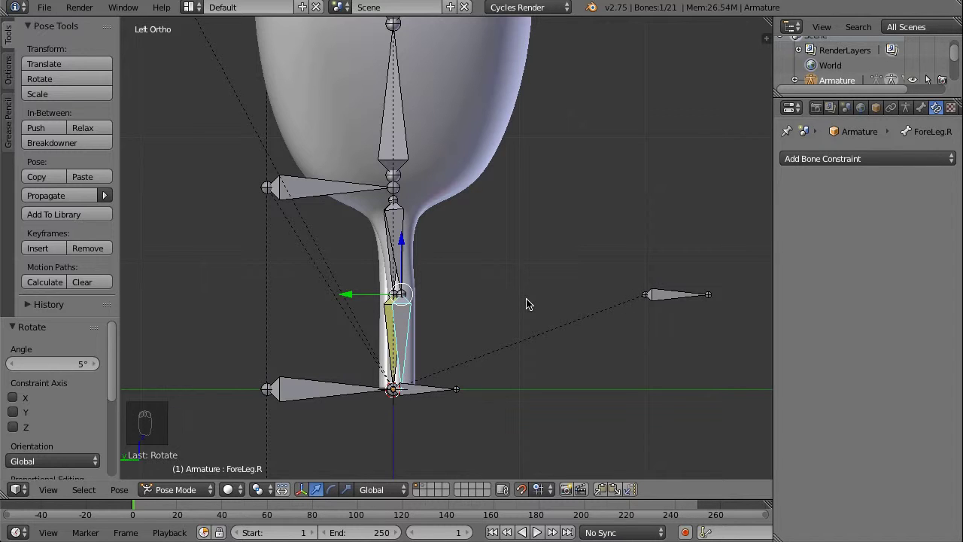
Add an Inverse Kinematics constraint to ForeLeg.R with the Armature as both target and pole target
click(835, 158)
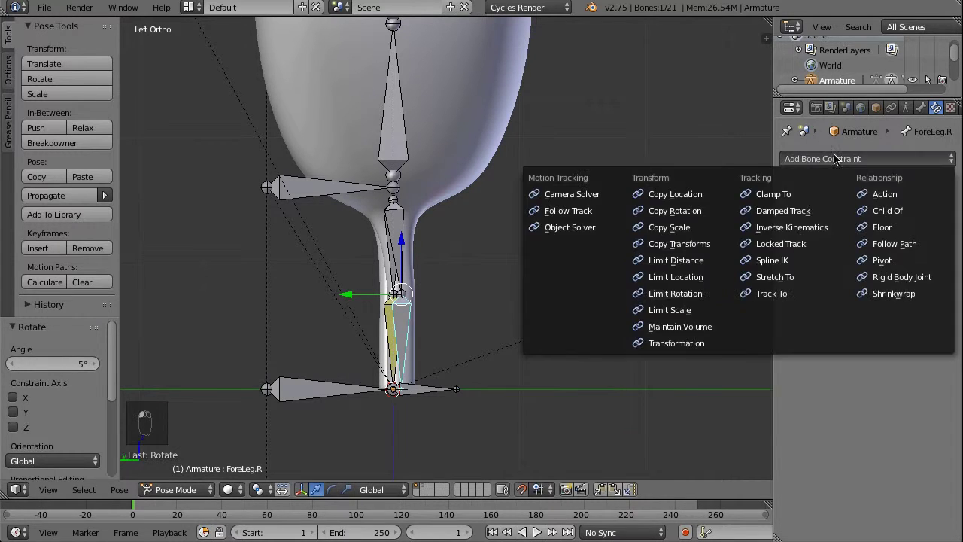
click(787, 225)
click(854, 216)
click(854, 238)
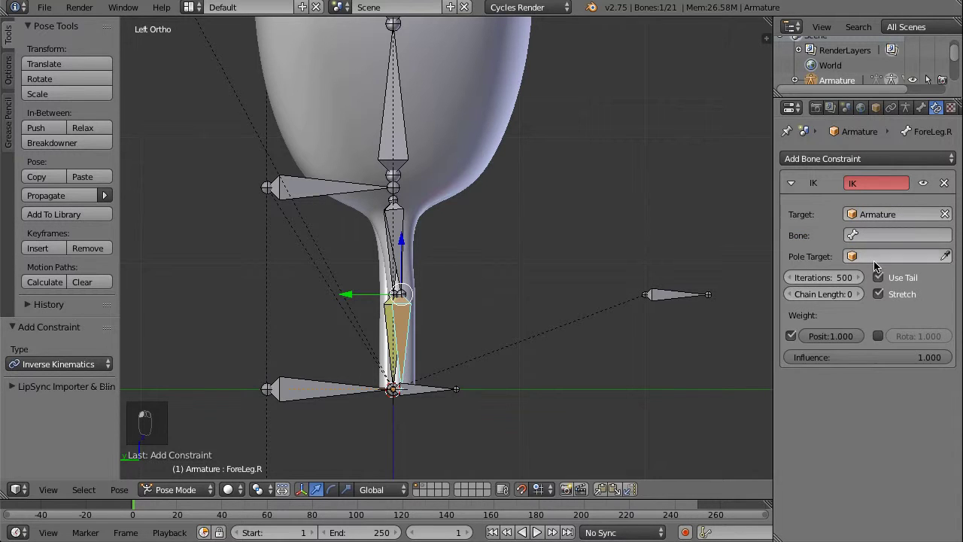
click(873, 257)
click(845, 279)
Set ForeLeg.R's IK constraint to target bone LegTarget.R, pole target bone LegPoleTarget.R and chain length 2
click(878, 235)
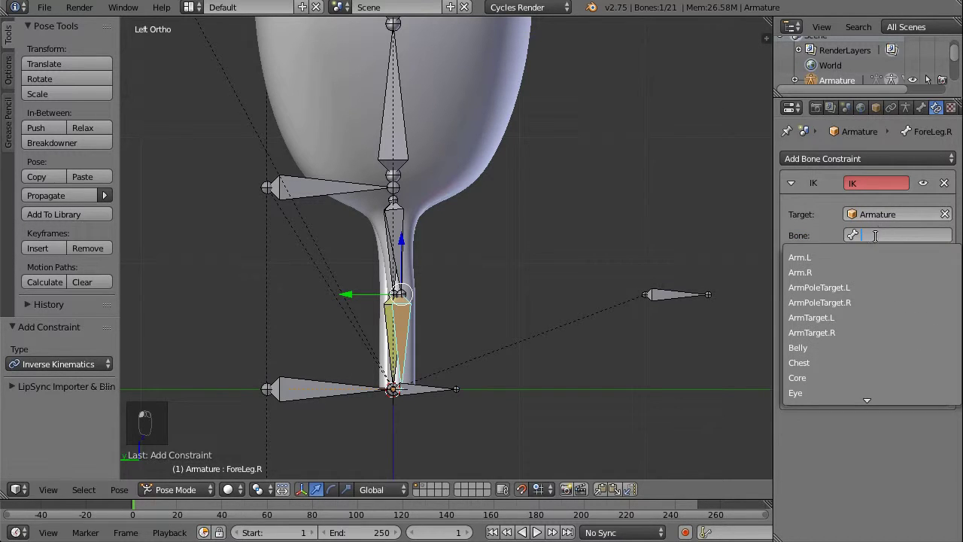
scroll(871, 256, down, 15)
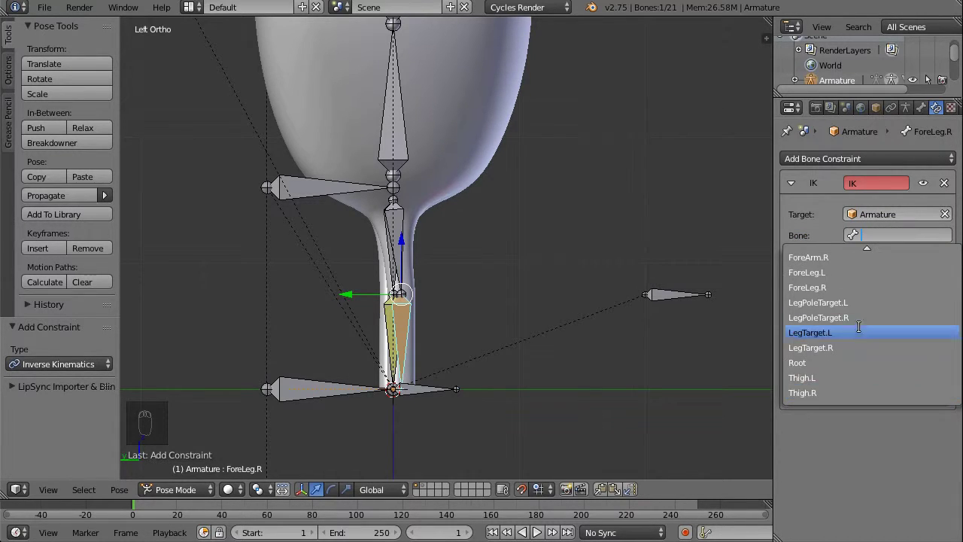
click(850, 347)
click(879, 273)
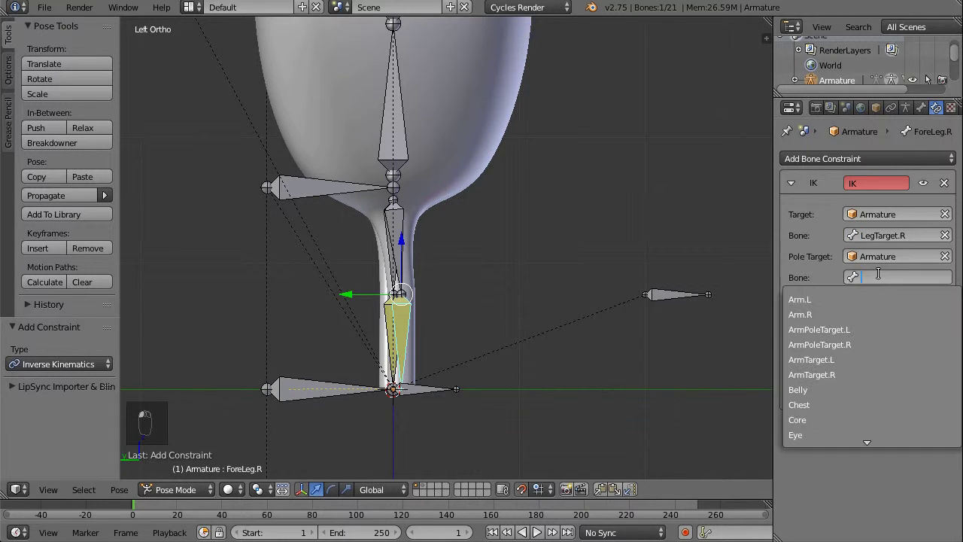
scroll(877, 308, down, 12)
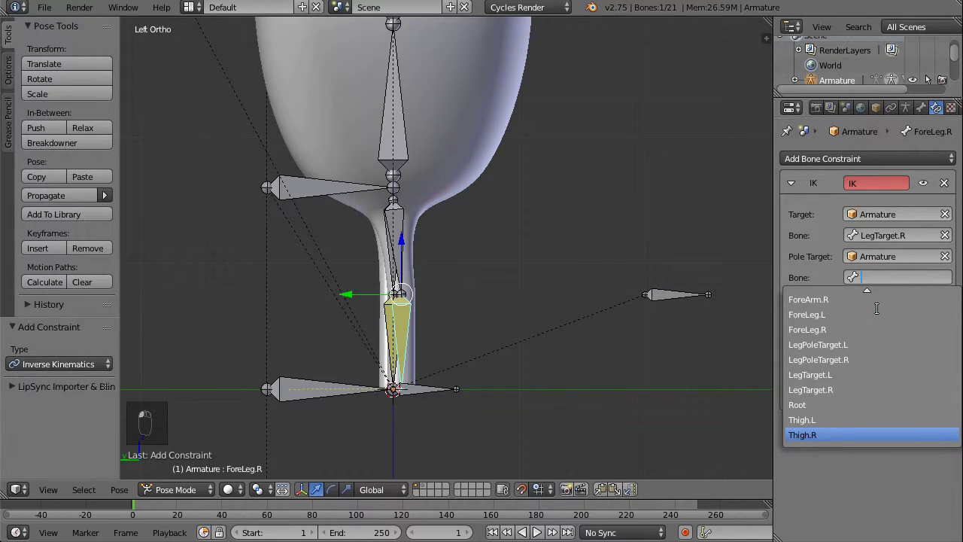
click(870, 359)
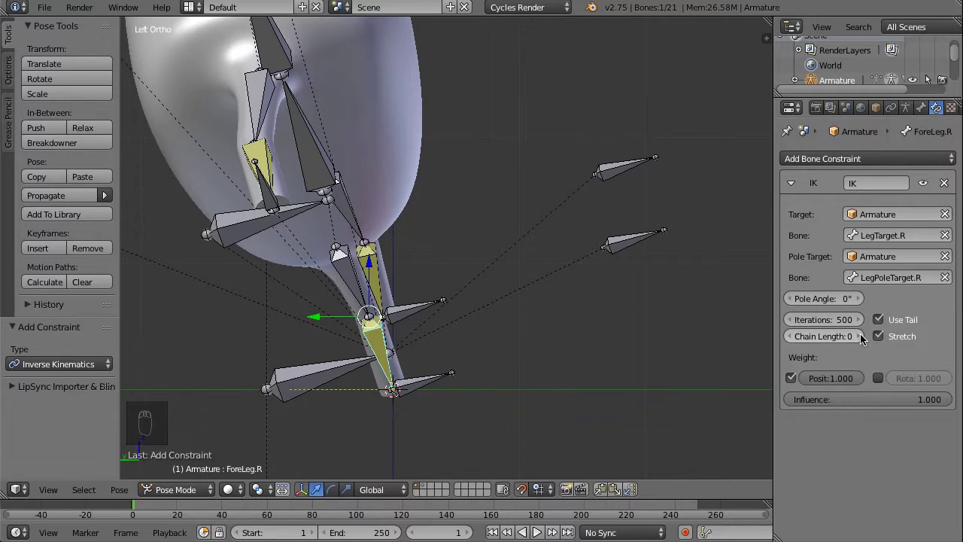
click(861, 336)
click(860, 337)
Set the pole angle of ForeLeg.R's IK constraint to -90°
middle_drag(620, 264, 634, 223)
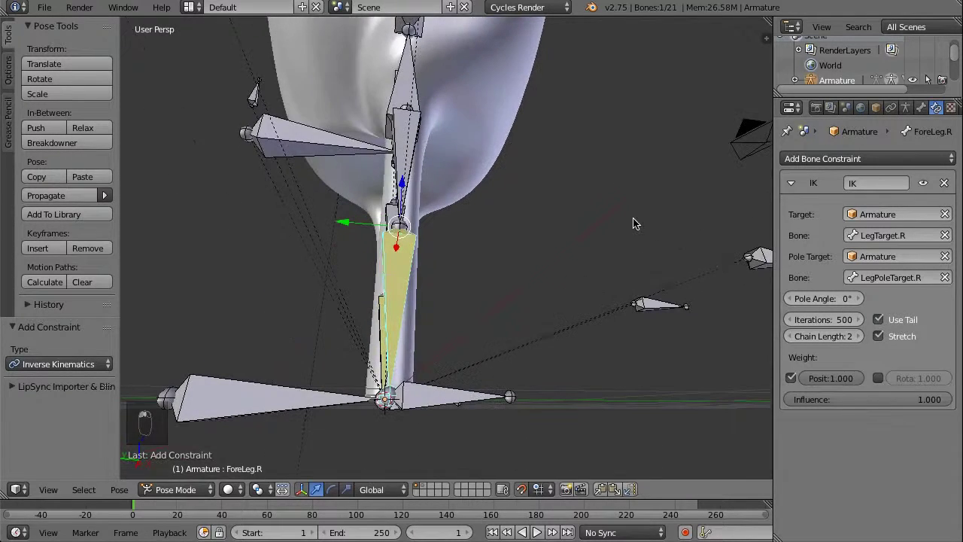
click(809, 301)
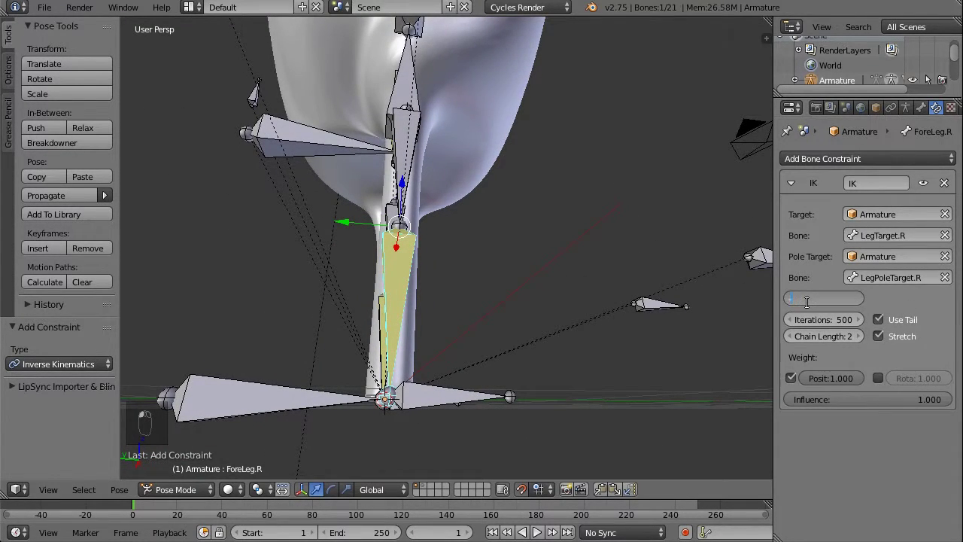
text(-90)
key(Return)
Inspect both legs and review the IK constraint settings of ForeArm.L, ForeArm.R, ForeLeg.L and ForeLeg.R
middle_drag(722, 294, 300, 308)
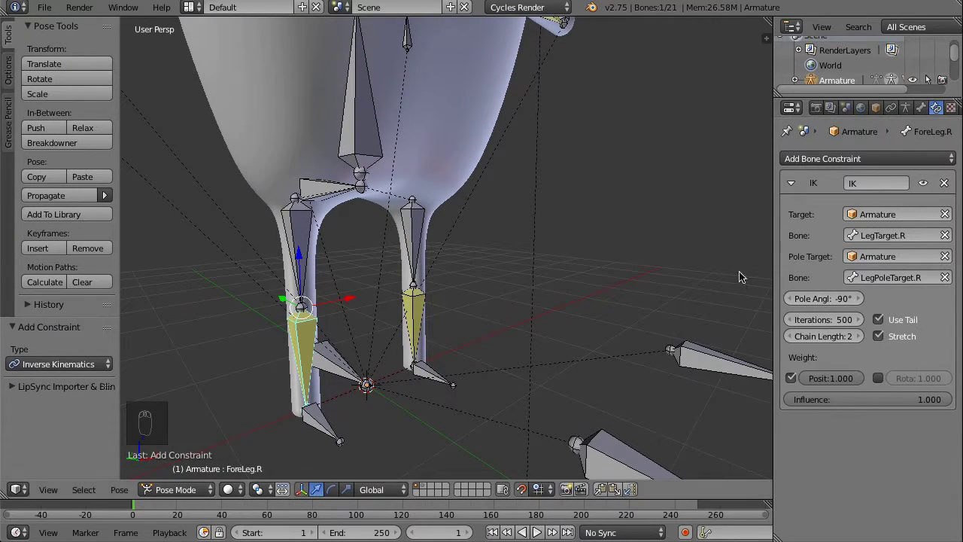
middle_drag(386, 298, 362, 343)
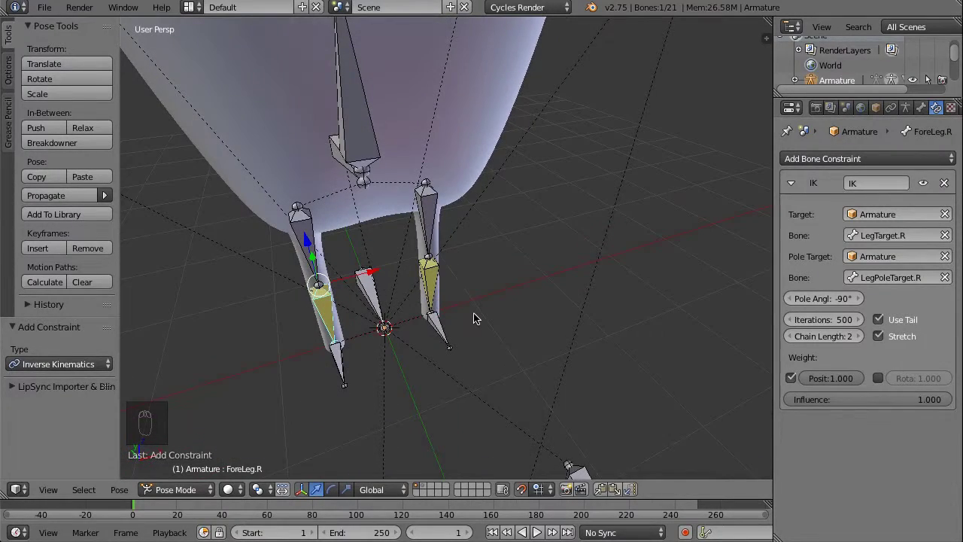
scroll(474, 317, down, 4)
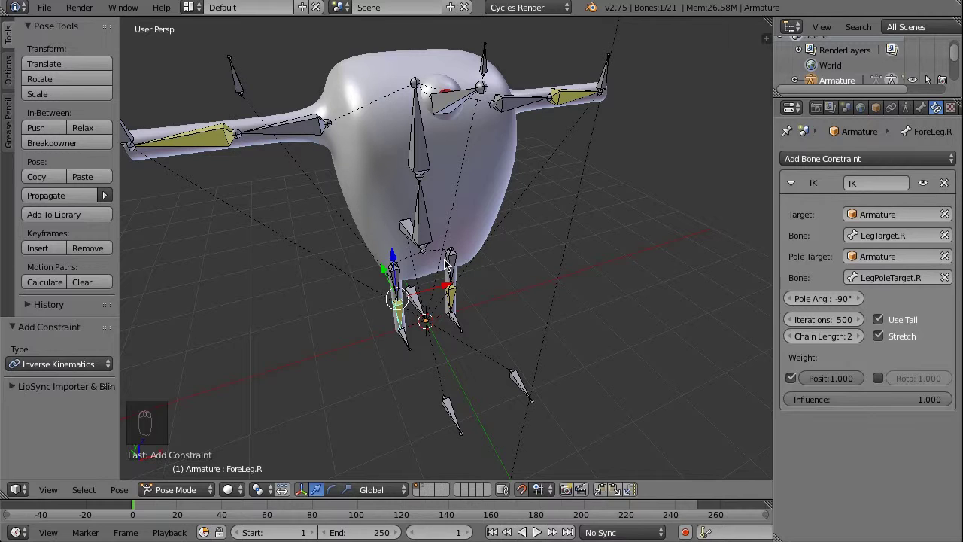
right_click(584, 97)
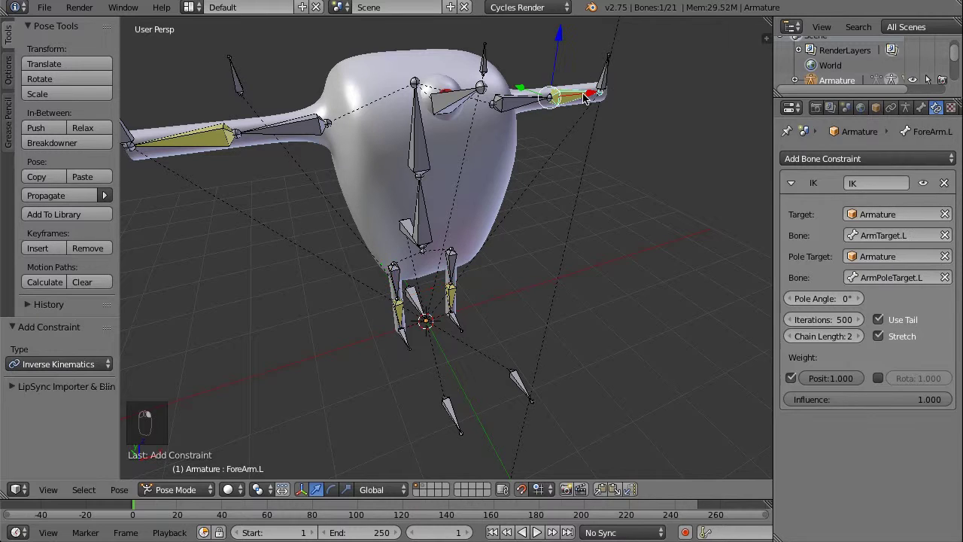
right_click(214, 135)
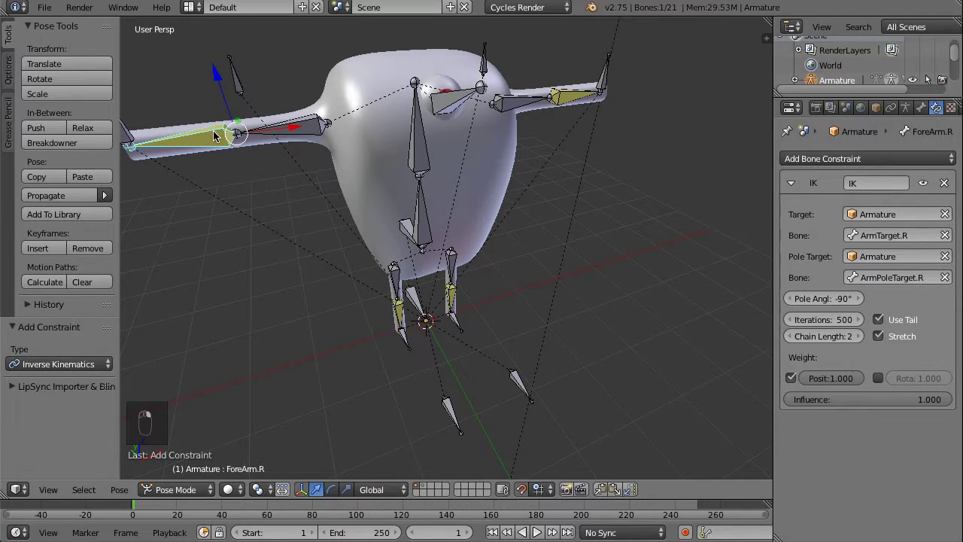
right_click(450, 300)
right_click(397, 318)
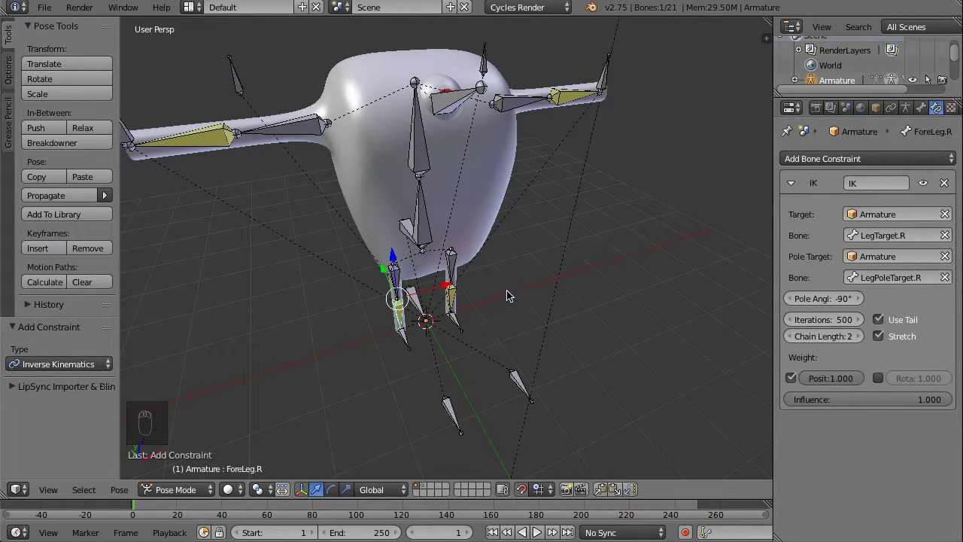
Try moving the ArmTarget.L bone with and without snapping to test the left arm's IK, cancelling each move
middle_drag(605, 222, 553, 237)
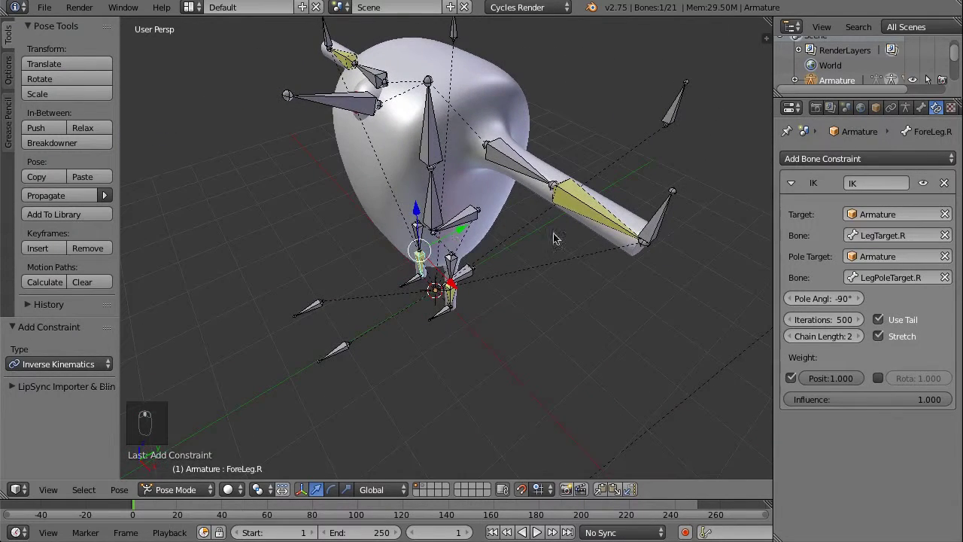
right_click(651, 222)
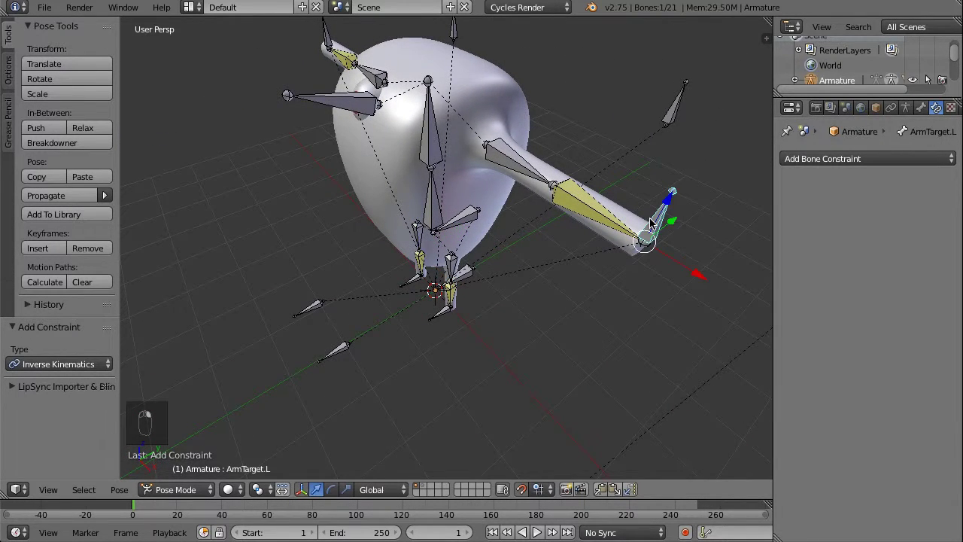
key(g)
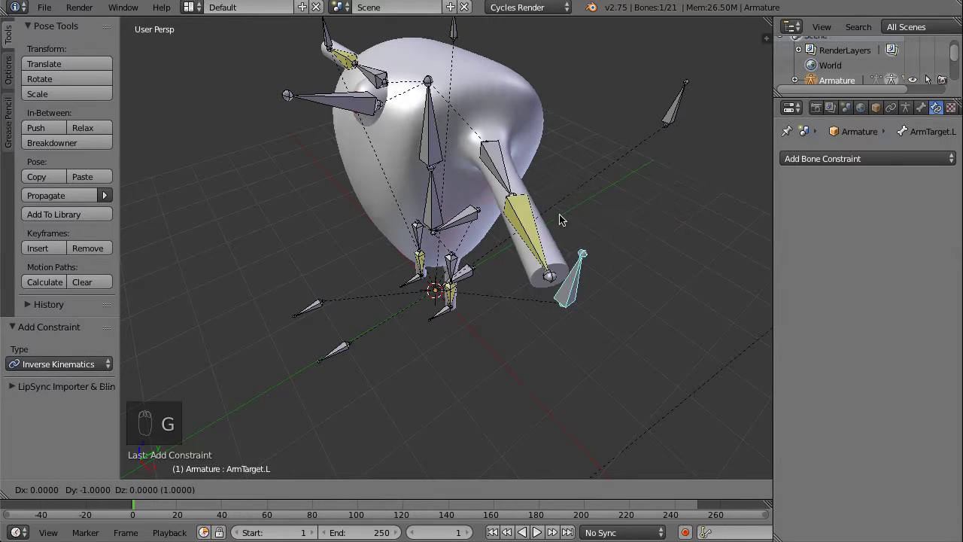
right_click(606, 170)
key(shift+Tab)
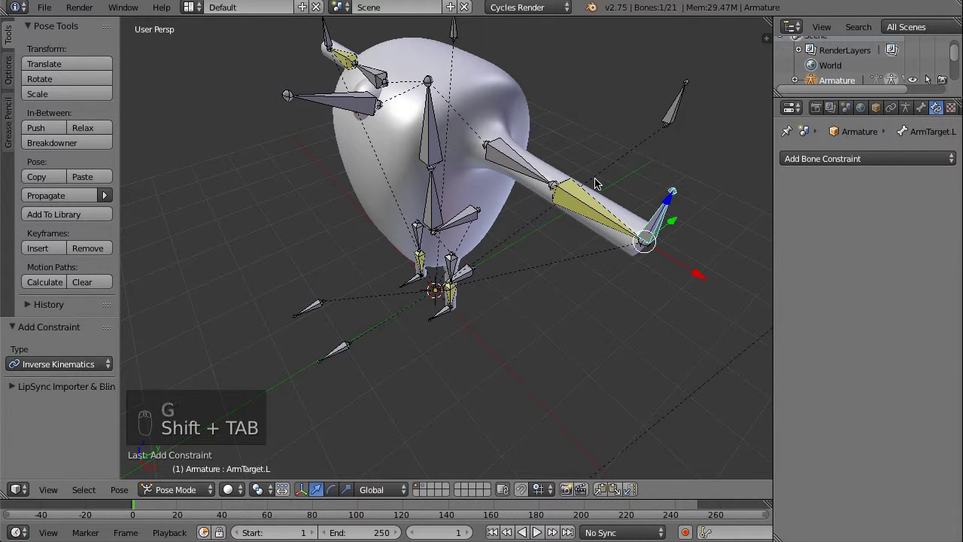
key(g)
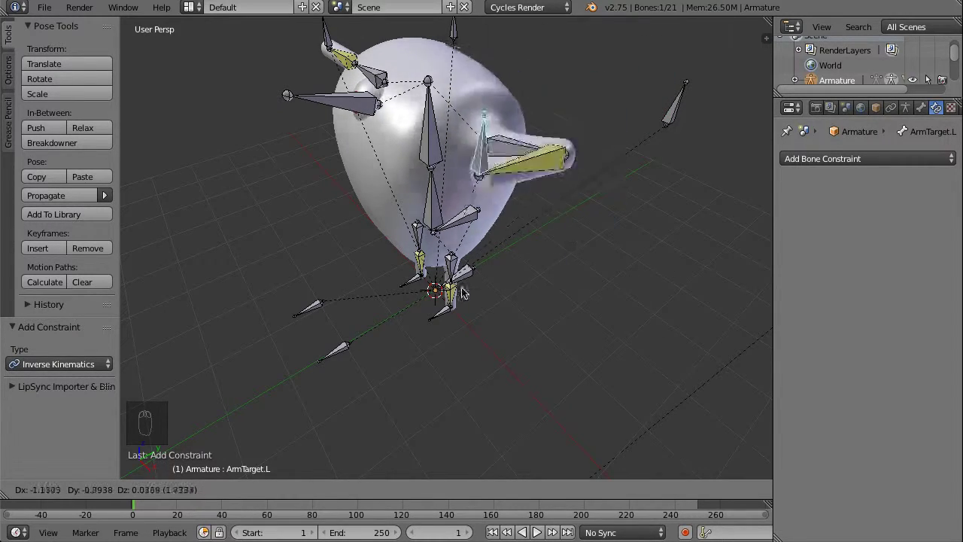
right_click(560, 267)
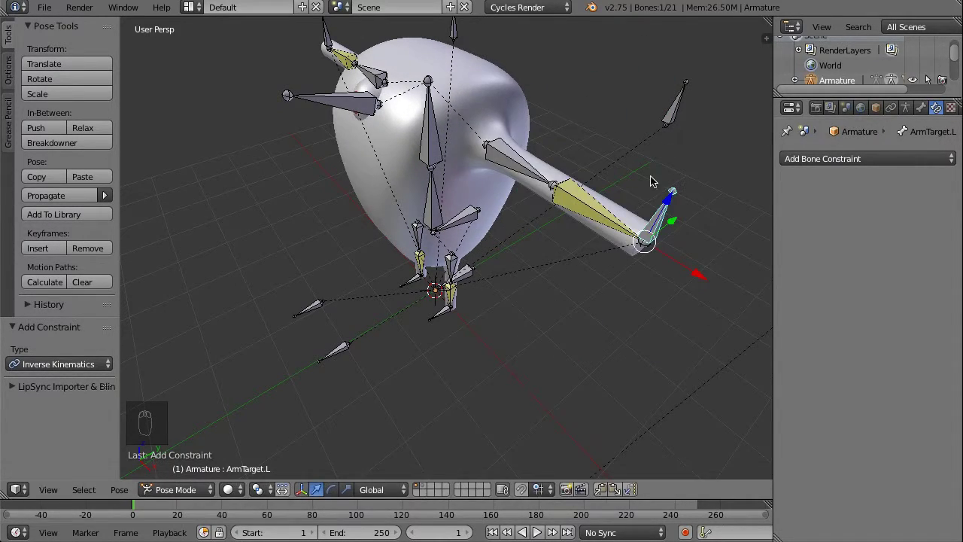
Examine the left arm's IK setup by selecting the ArmTarget.L, ForeArm.L and Arm.L bones in turn
key(a)
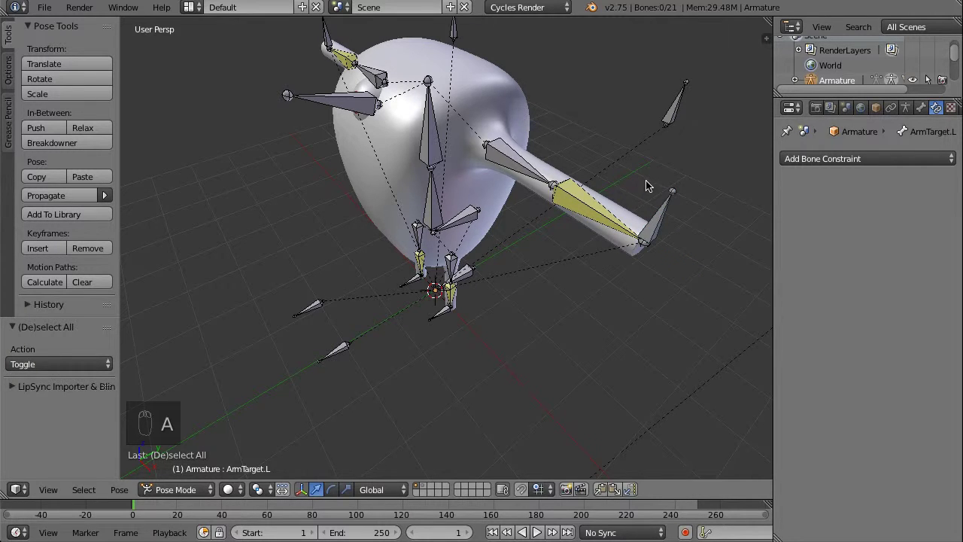
right_click(645, 237)
right_click(594, 217)
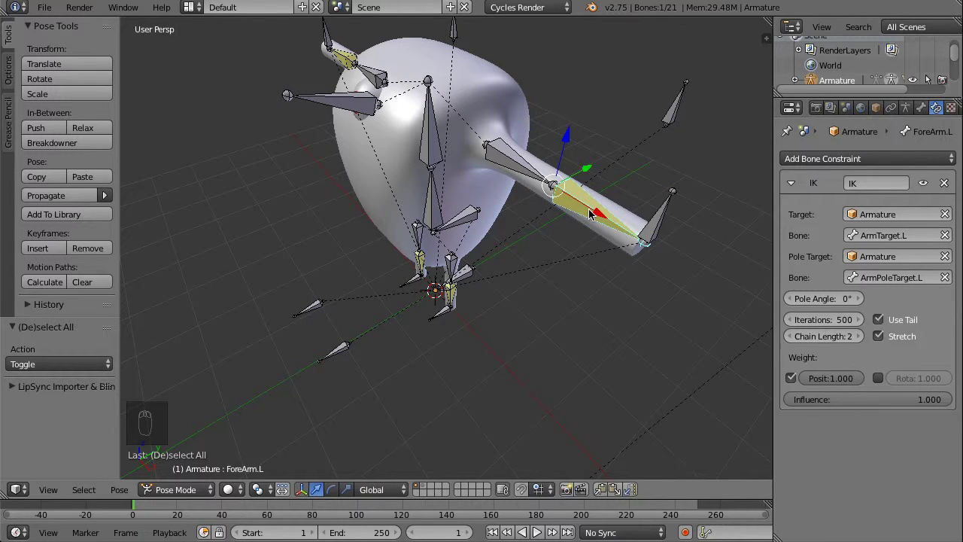
right_click(648, 238)
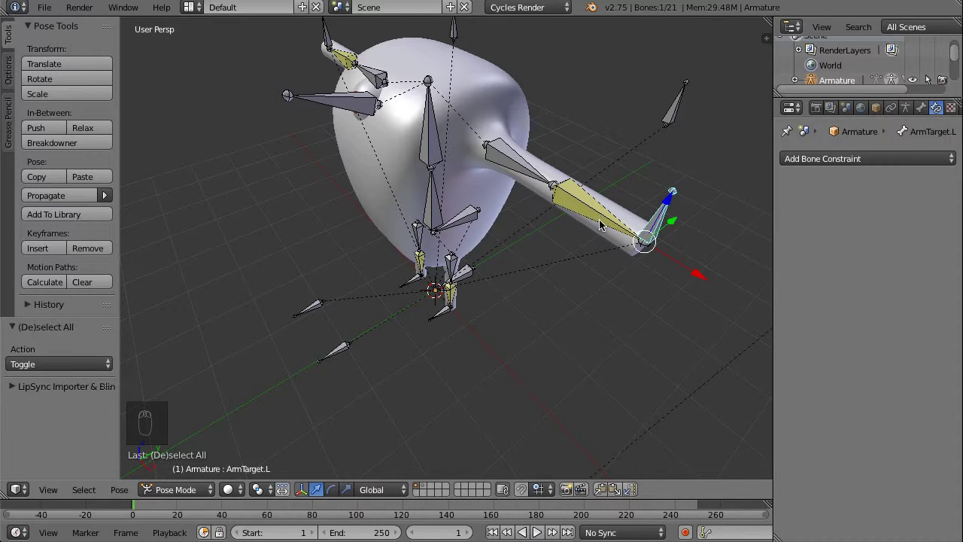
right_click(580, 201)
right_click(496, 148)
right_click(575, 201)
right_click(500, 156)
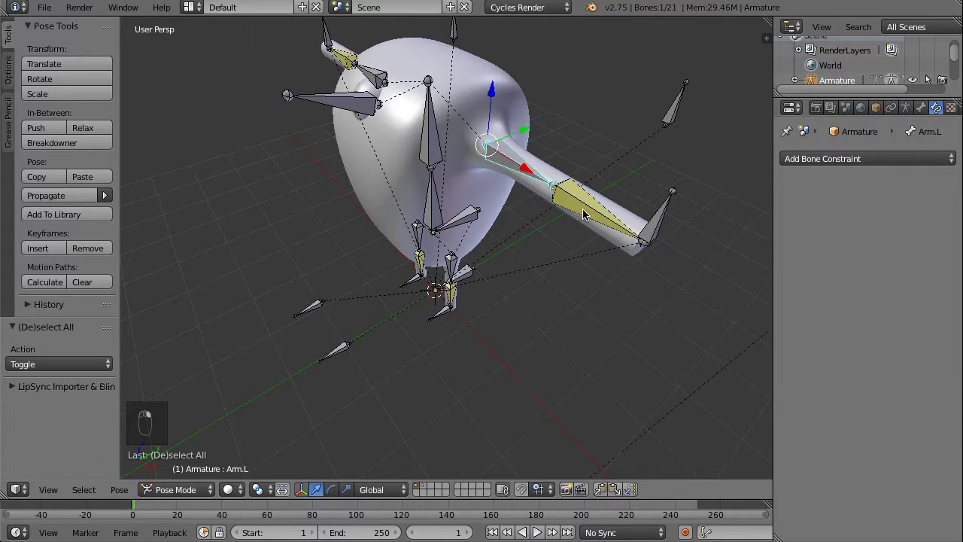
right_click(578, 204)
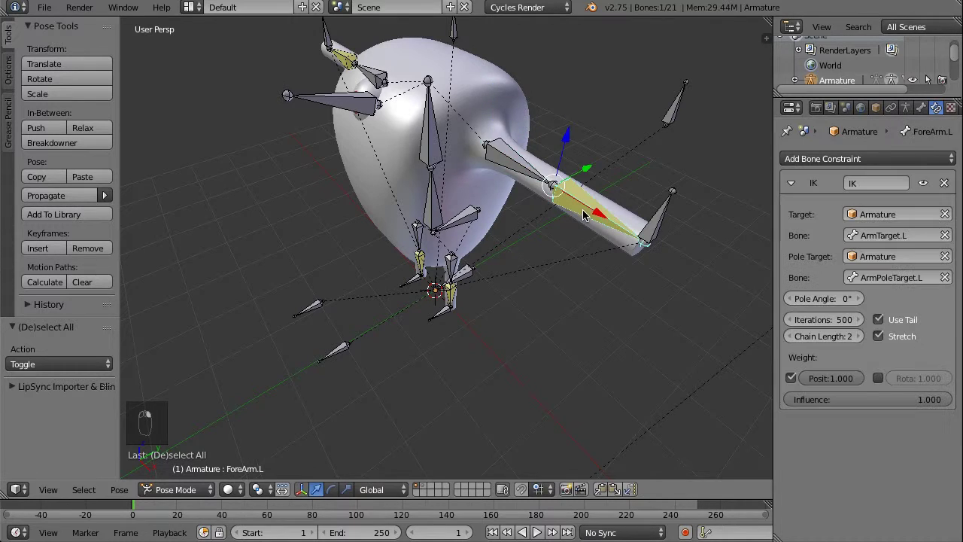
Add a Limit Distance constraint to ArmTarget.L, targeting the Armature's Belly bone with a distance of 5
right_click(655, 227)
click(834, 159)
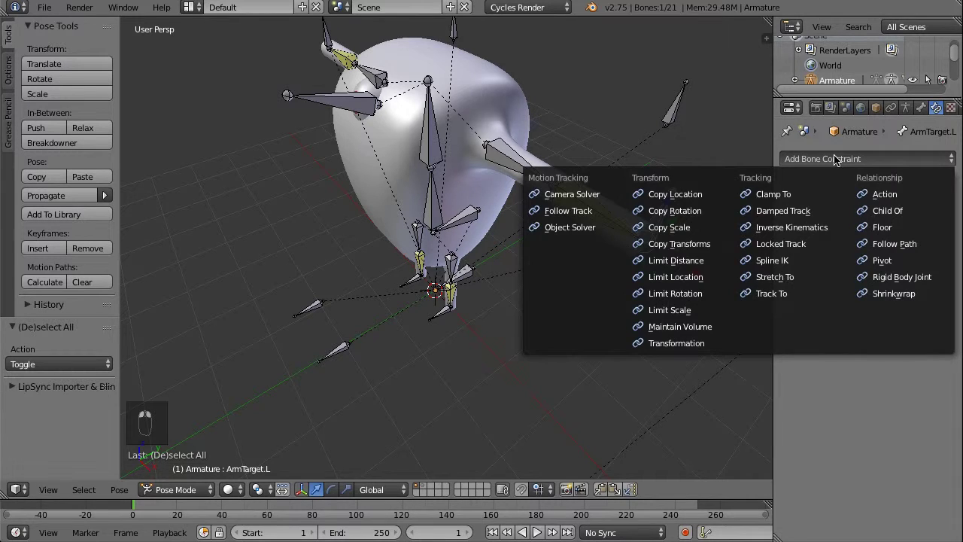
click(686, 261)
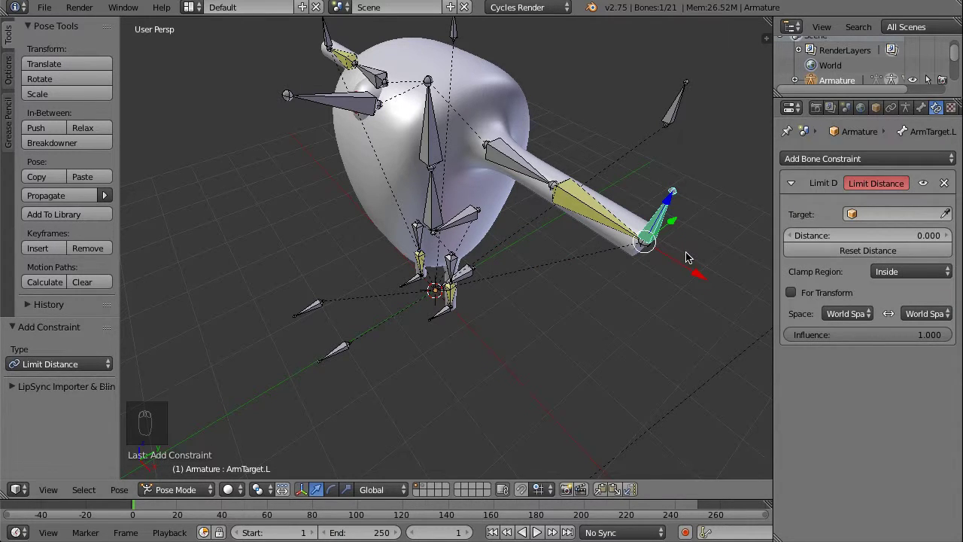
click(892, 214)
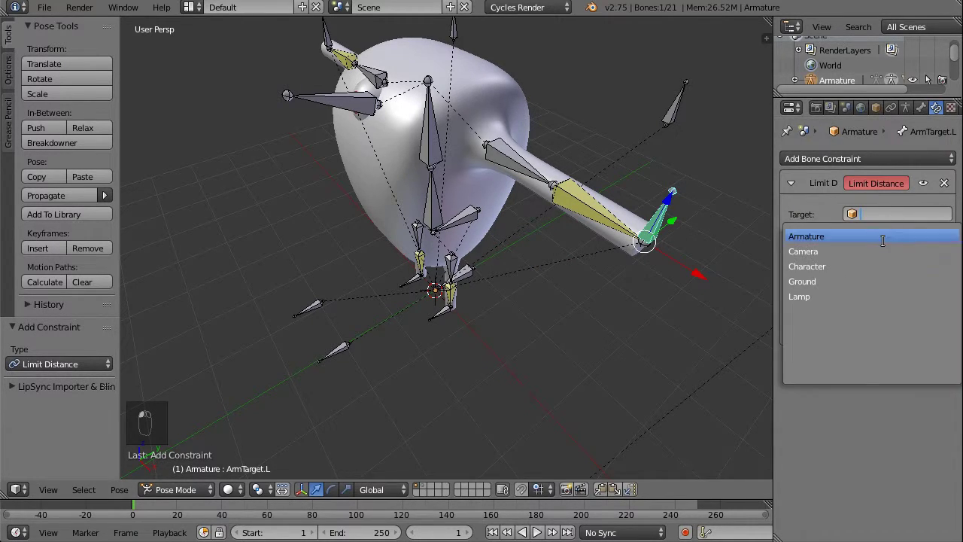
click(884, 240)
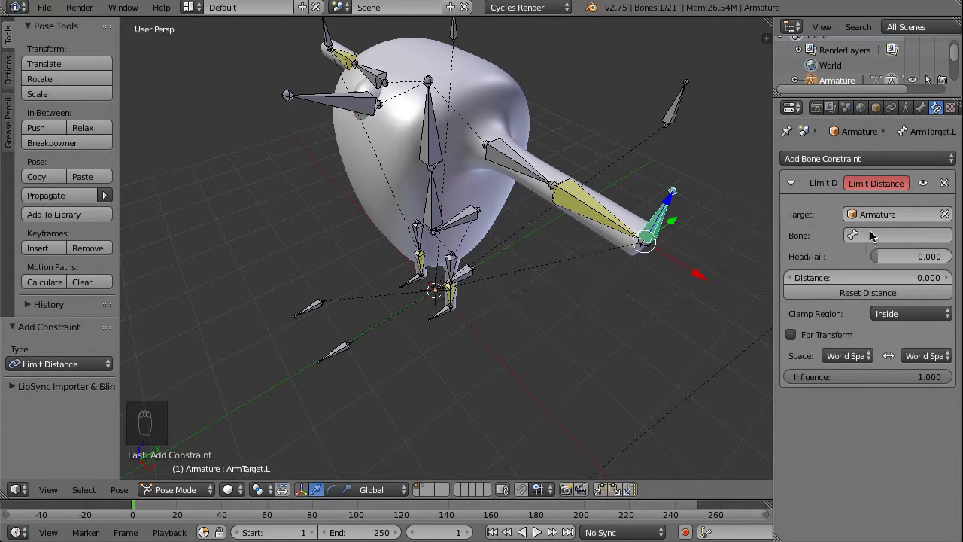
click(867, 234)
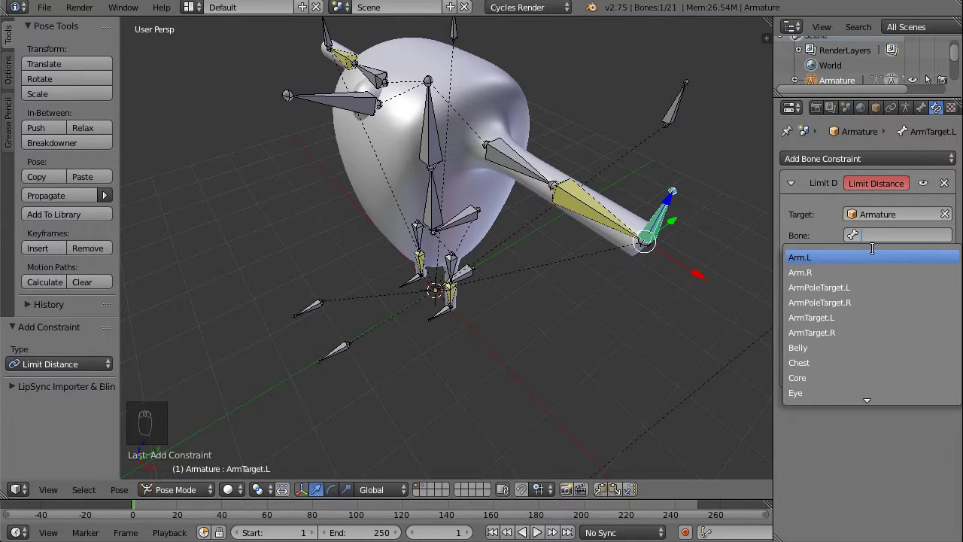
click(873, 348)
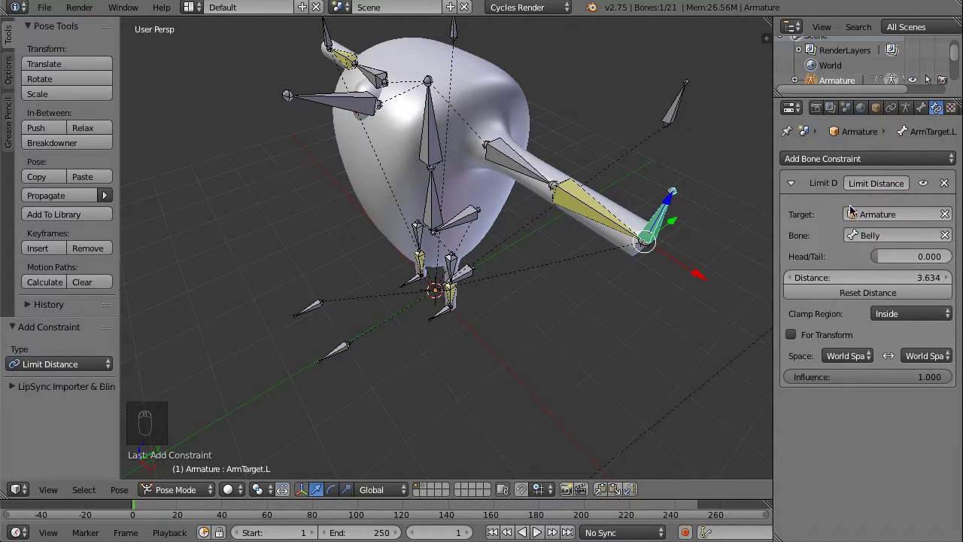
click(873, 279)
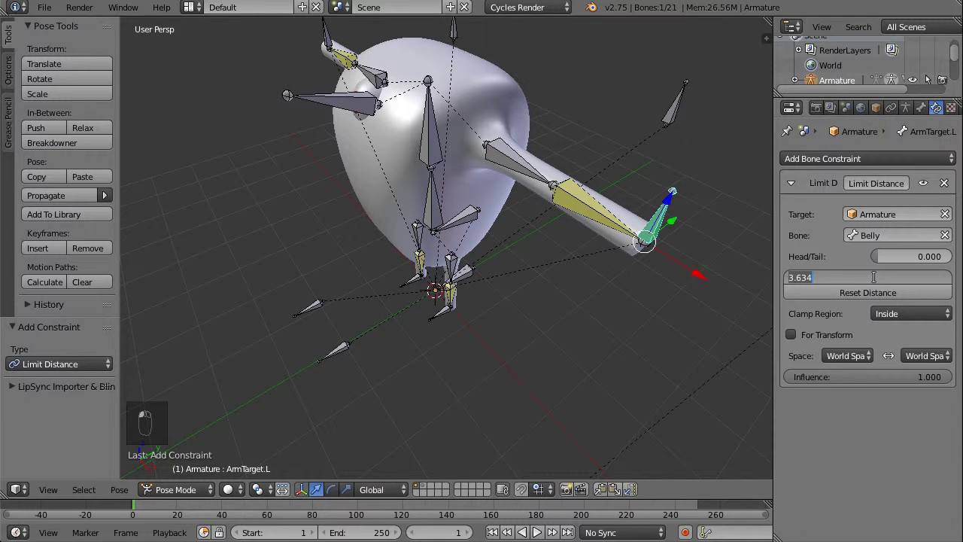
text(5)
key(Return)
Try moving ArmTarget.L to test the distance limit, cancel the move and delete its Limit Distance constraint
middle_drag(457, 284, 607, 279)
key(g)
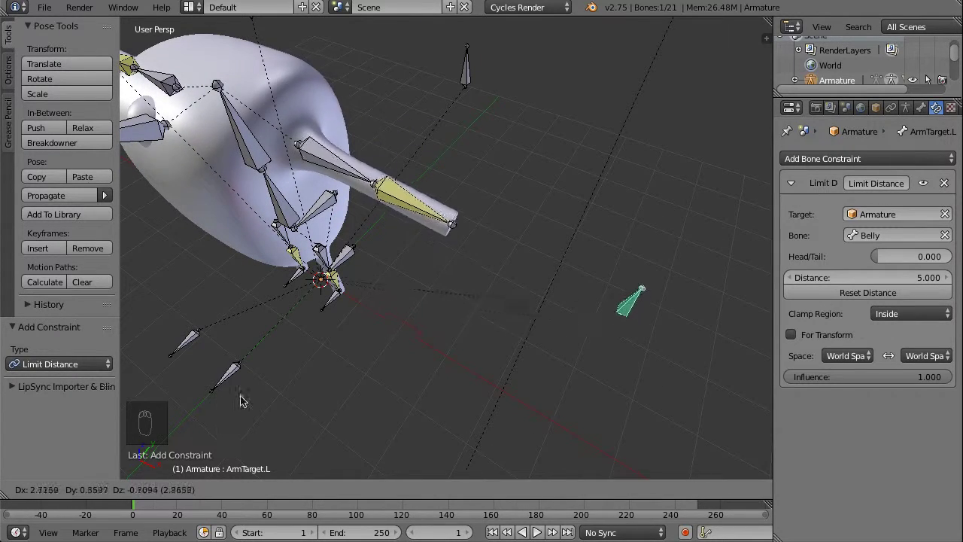
key(Escape)
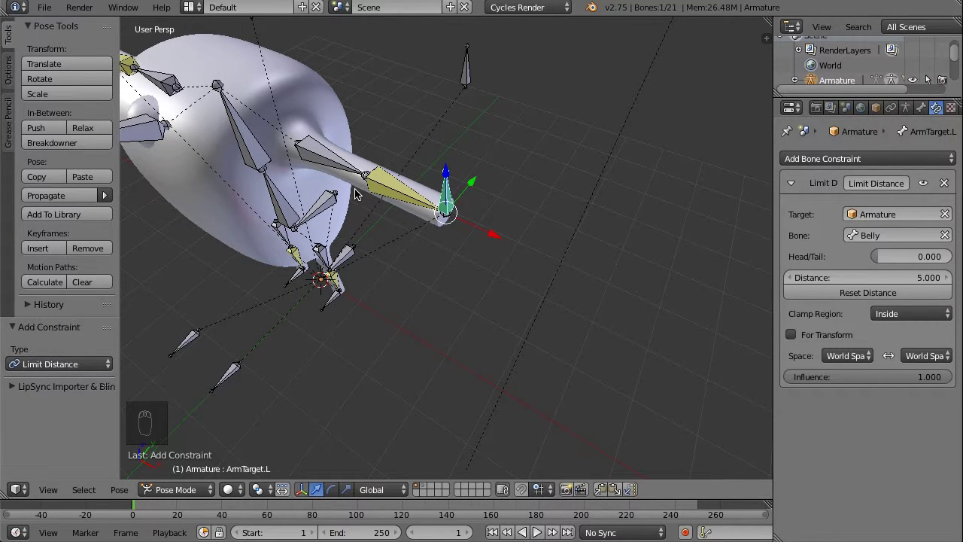
click(946, 184)
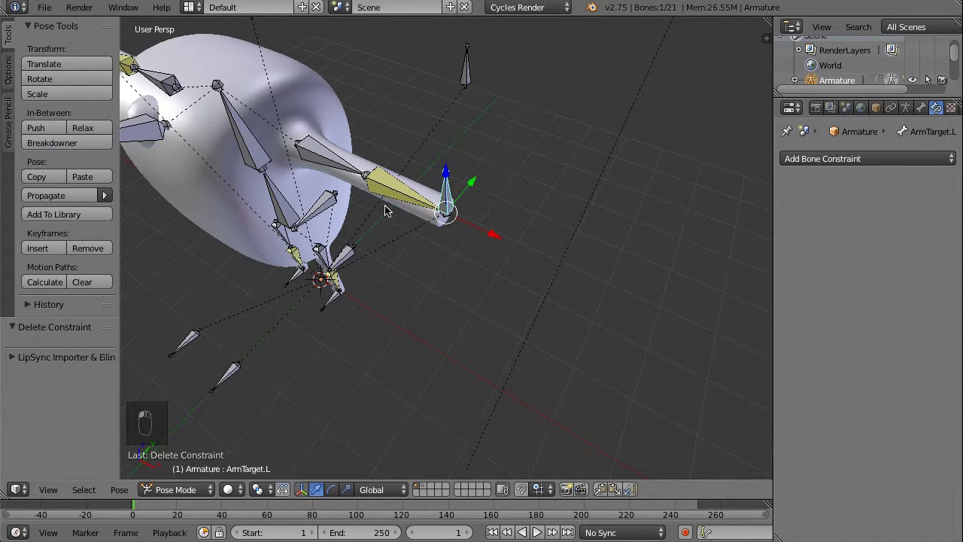
Preview the whole character in Rendered viewport shading with all scene layers shown
middle_drag(401, 205, 476, 161)
middle_drag(389, 191, 484, 216)
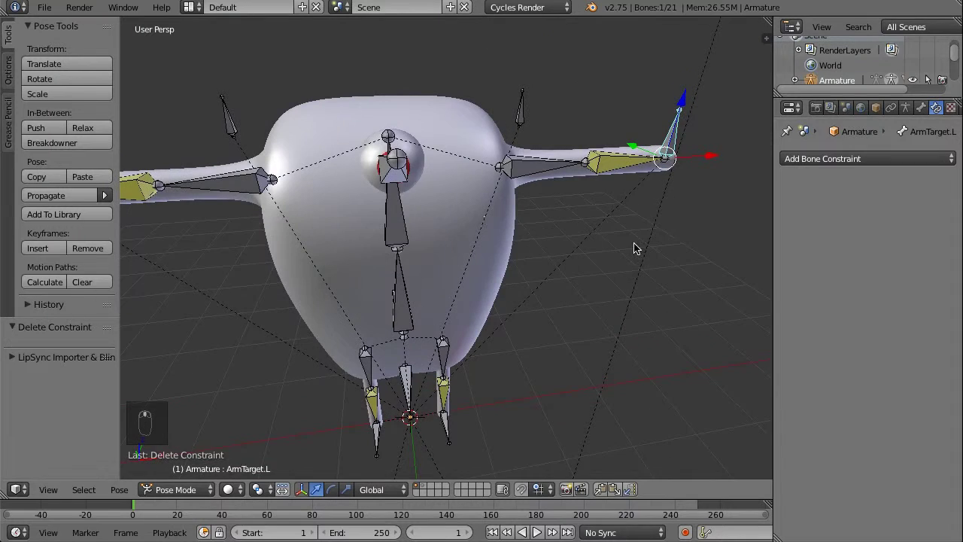
middle_drag(636, 248, 538, 251)
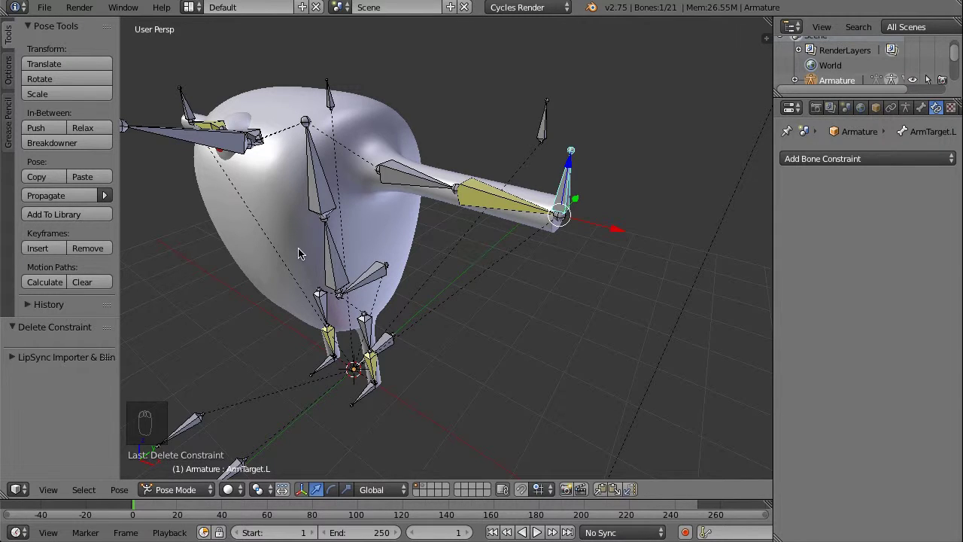
middle_drag(298, 248, 511, 285)
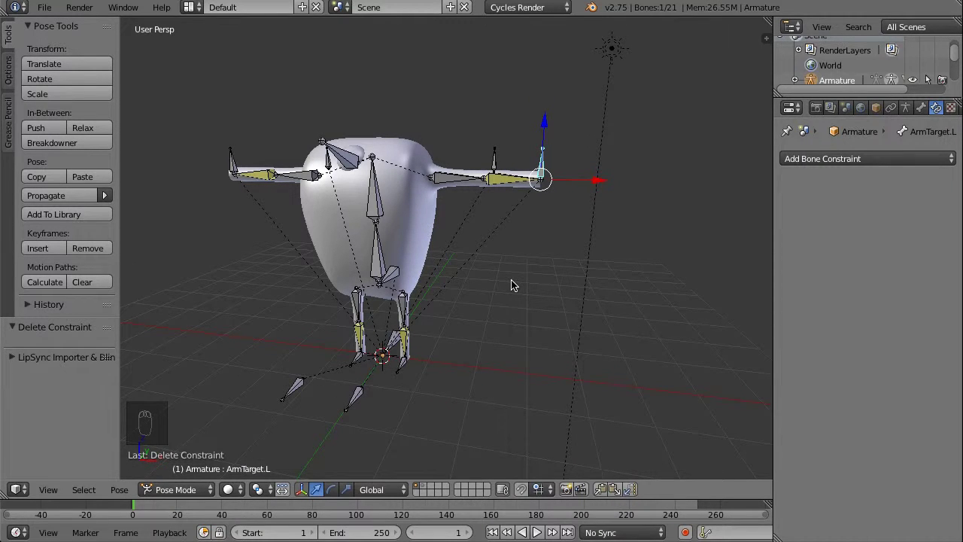
middle_drag(511, 285, 505, 301)
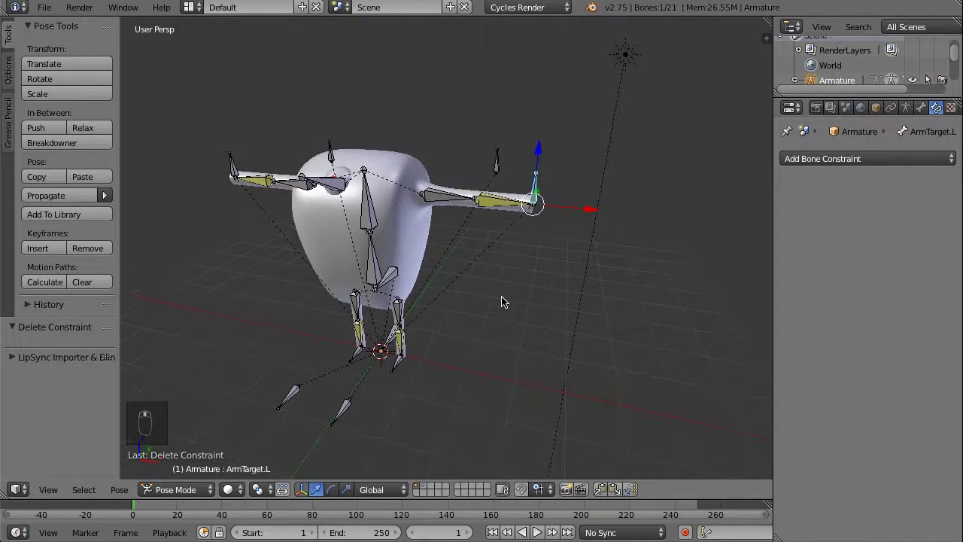
click(228, 489)
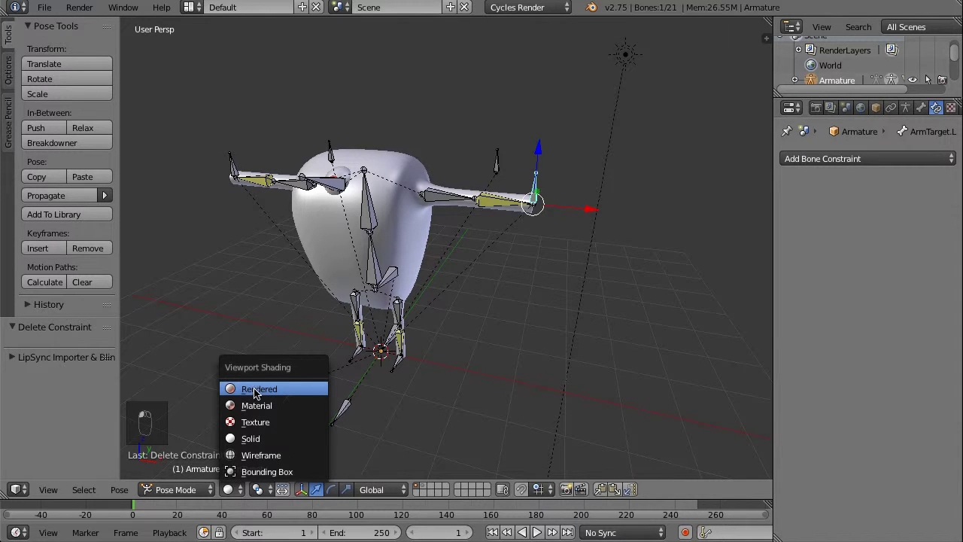
click(254, 389)
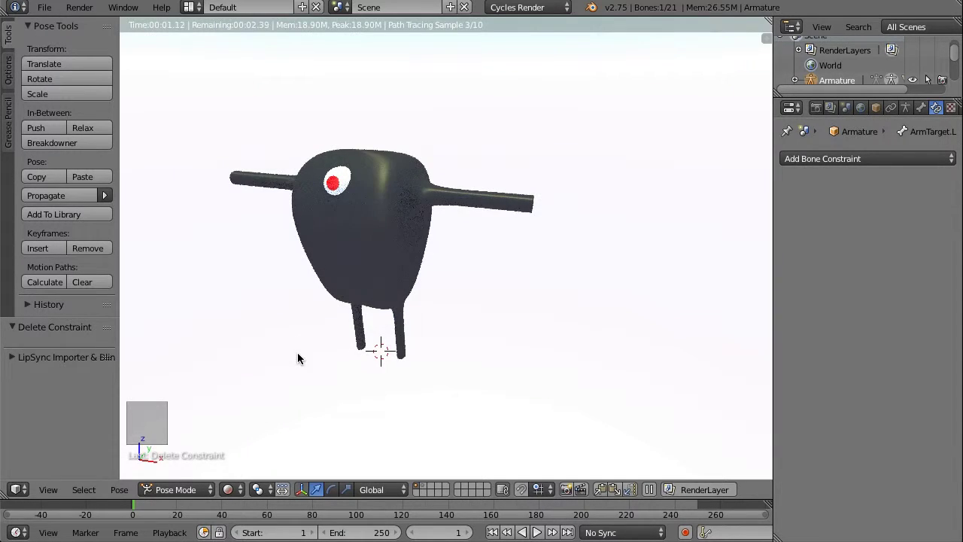
key(grave)
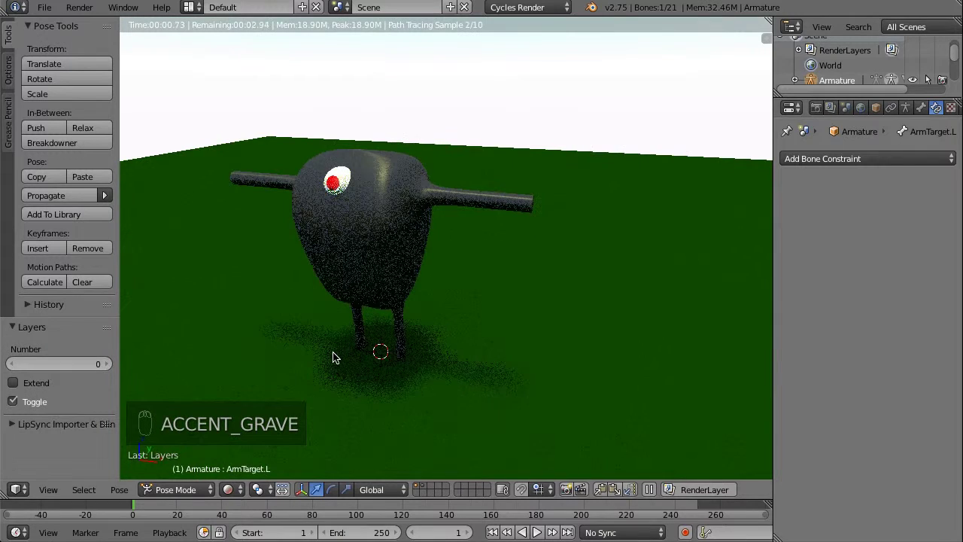